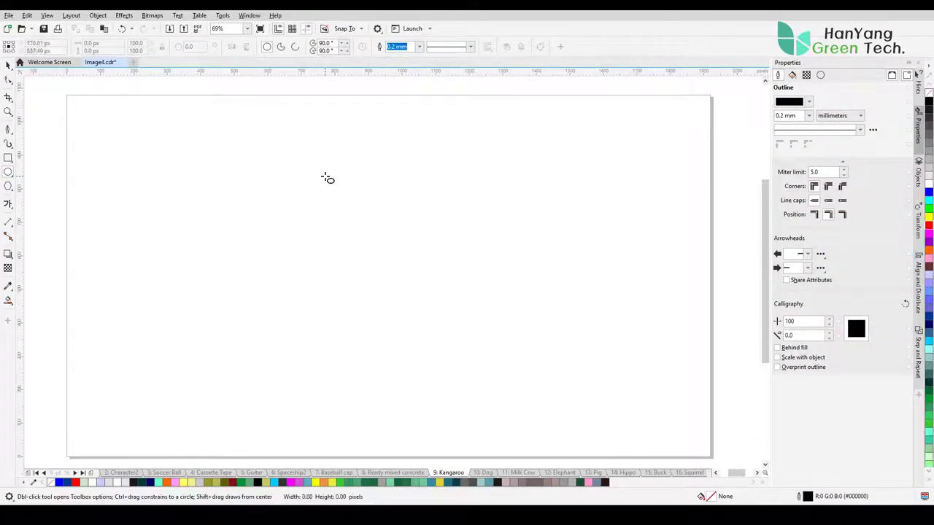
Draw an oval on the page and give it a 1.5 mm outline
drag(322, 174, 415, 280)
click(8, 65)
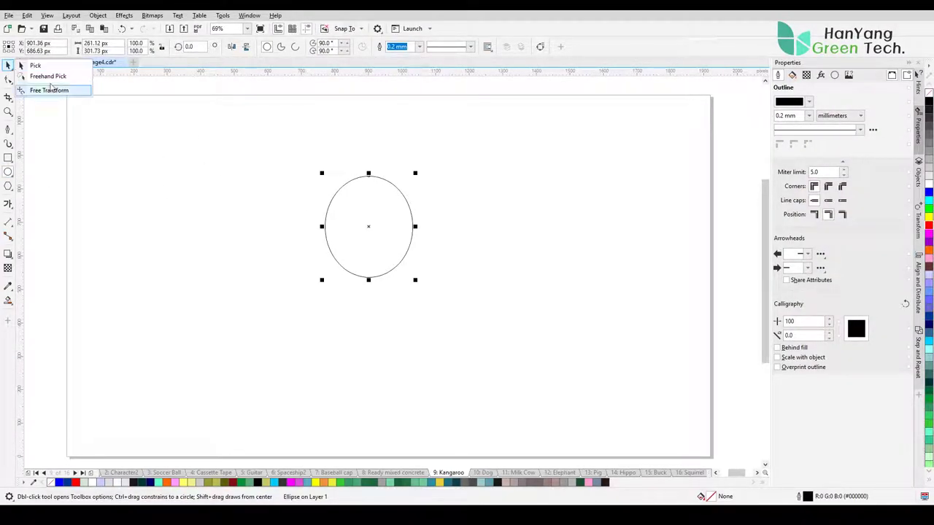
click(35, 66)
click(419, 46)
click(402, 118)
click(157, 224)
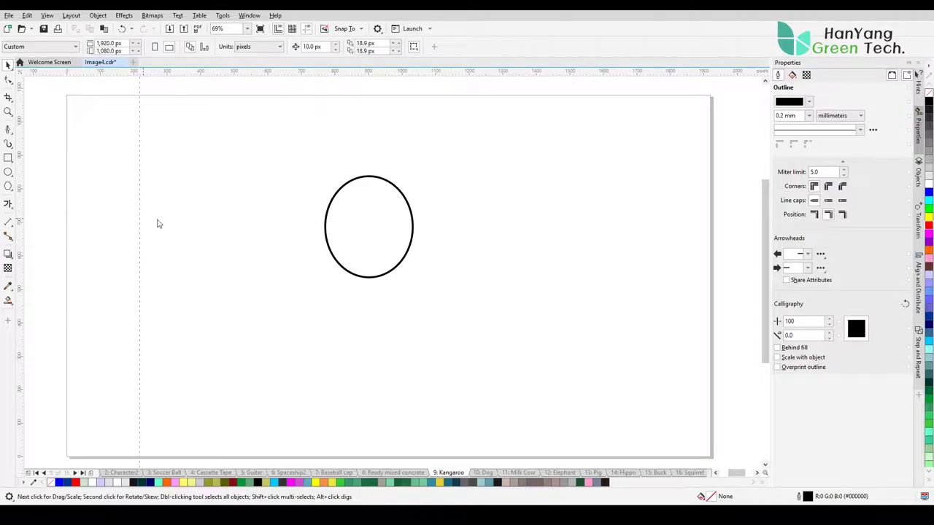
Zoom in, convert the oval to curves and bulge its left side outward
key(z)
drag(299, 150, 411, 262)
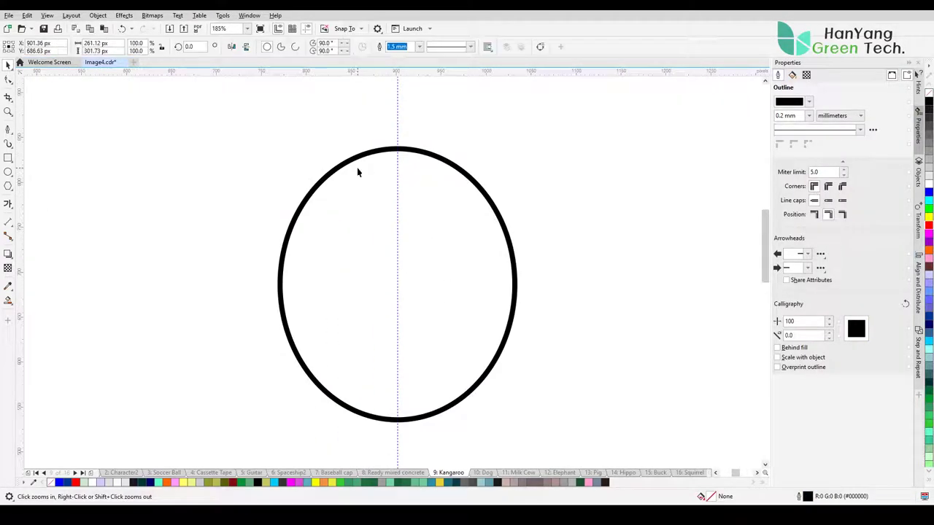
right_click(356, 167)
click(397, 175)
key(F10)
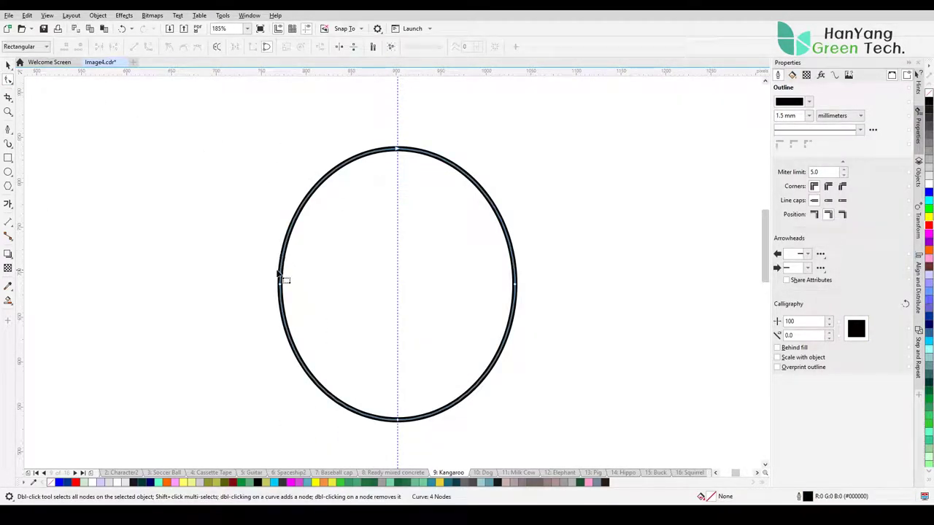
drag(279, 214, 267, 208)
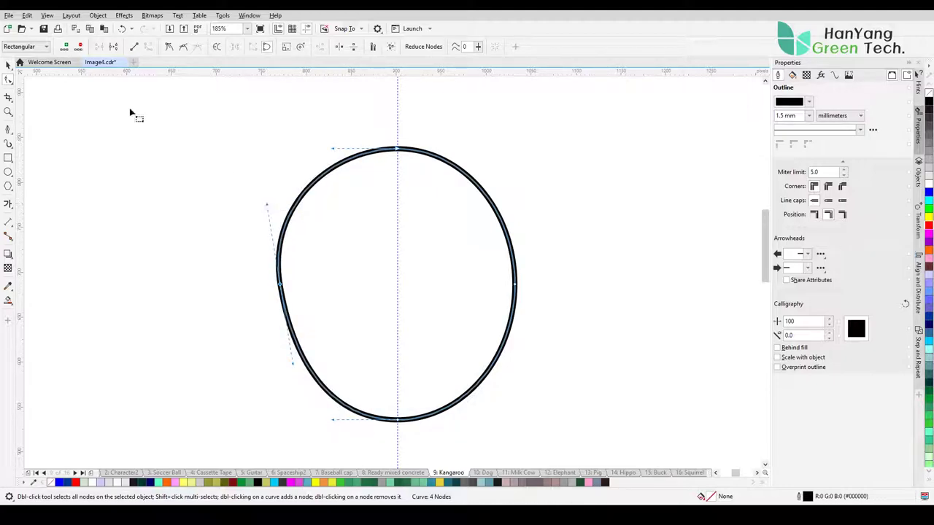
click(8, 64)
click(8, 158)
Draw a 1.5 mm-outlined rectangle covering the oval's right half
drag(396, 117, 567, 444)
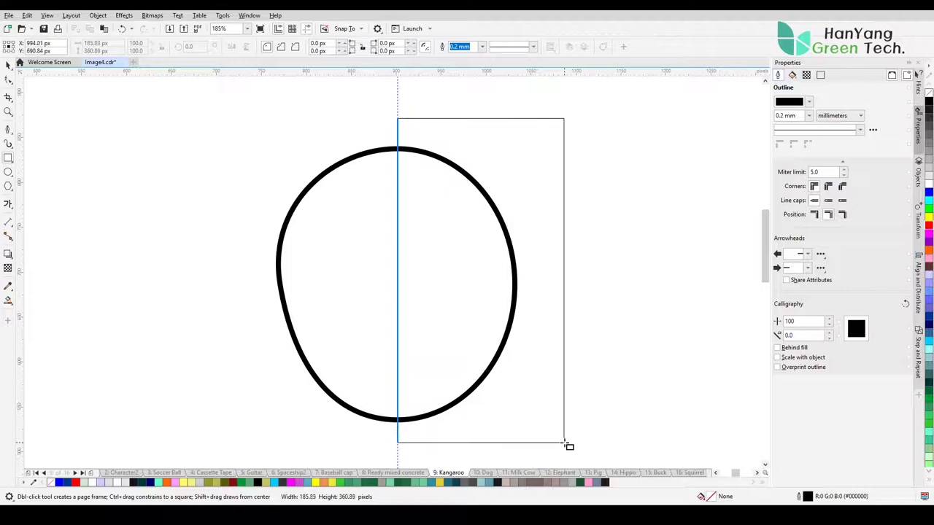
click(482, 46)
click(459, 108)
key(space)
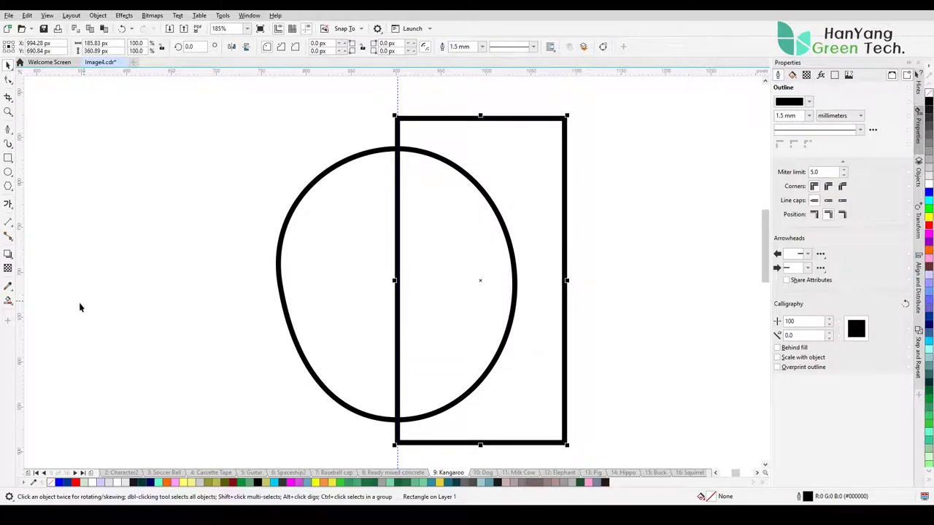
Smart Fill the oval's left half into a new shape and delete the helper rectangle and oval
click(8, 301)
click(342, 274)
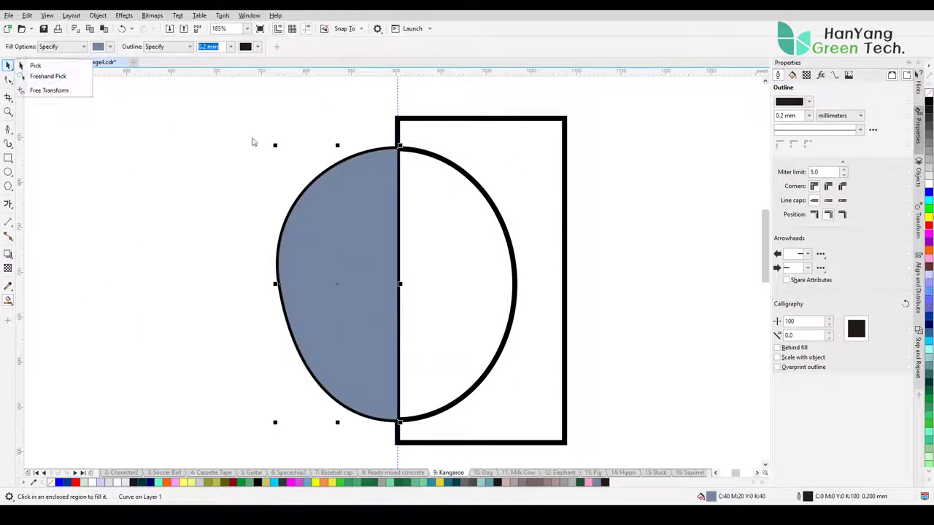
key(space)
click(565, 277)
key(Delete)
click(514, 246)
key(Delete)
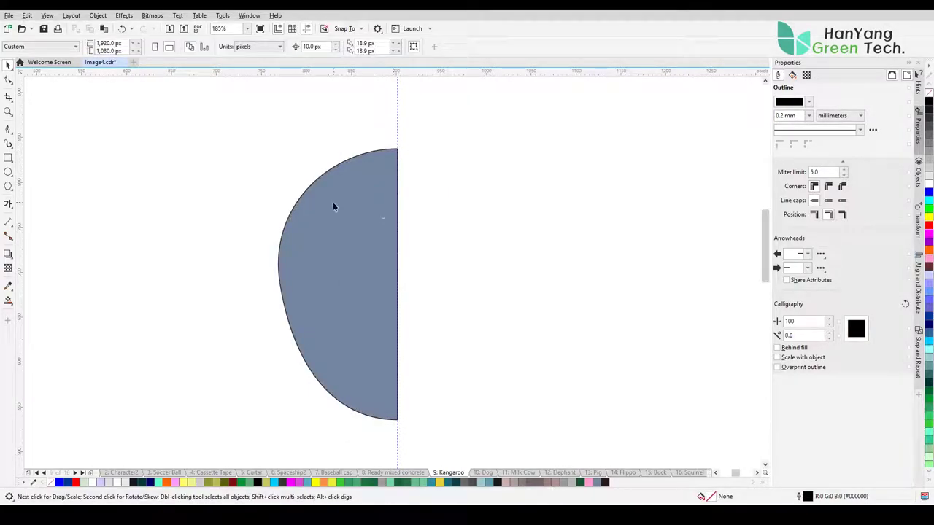
Give the half shape a 1.5 mm outline and mirror it into a full symmetric head
click(304, 46)
click(289, 114)
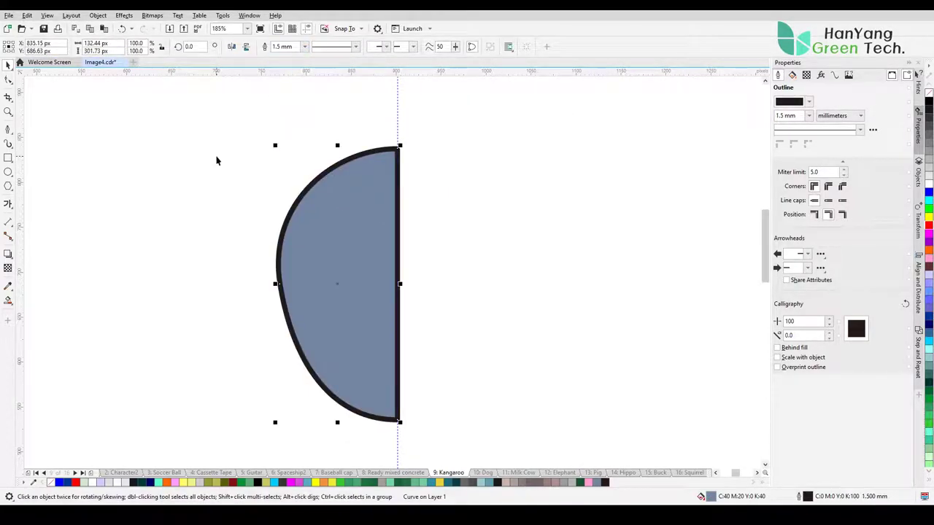
right_click(340, 229)
click(393, 358)
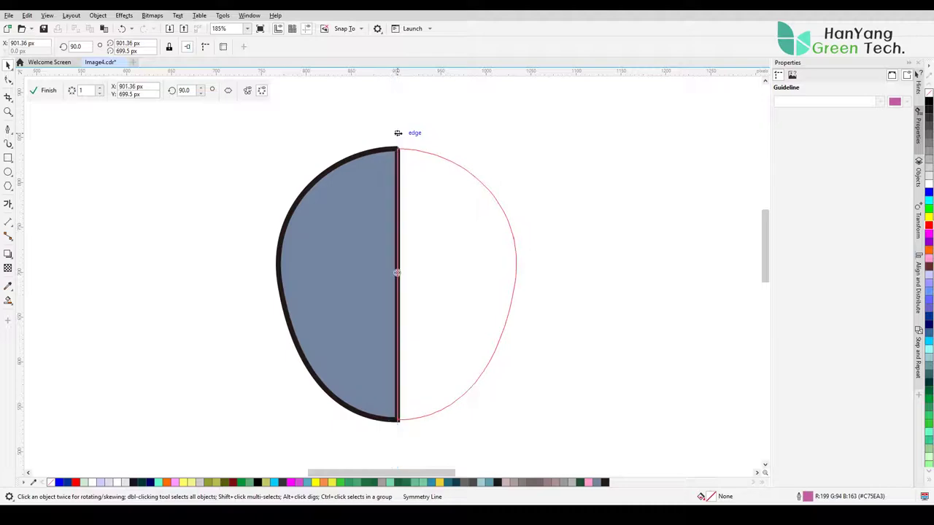
click(45, 90)
drag(229, 109, 552, 431)
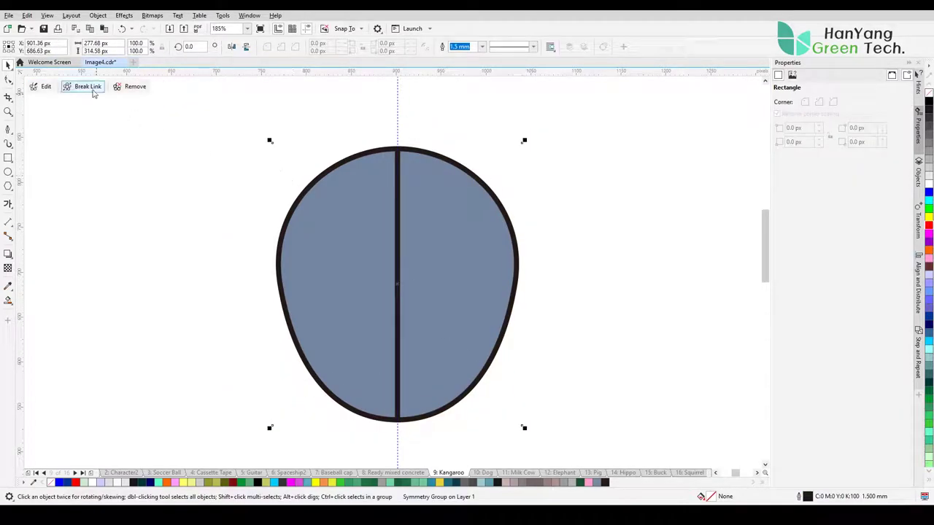
Break the symmetry link, ungroup, and combine the two halves into one curve
click(91, 90)
right_click(380, 180)
click(412, 199)
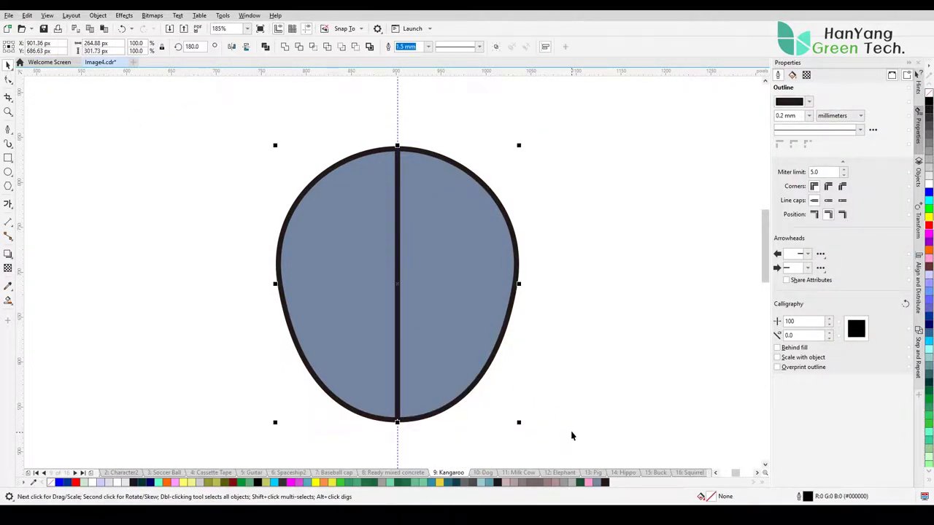
key(ctrl+l)
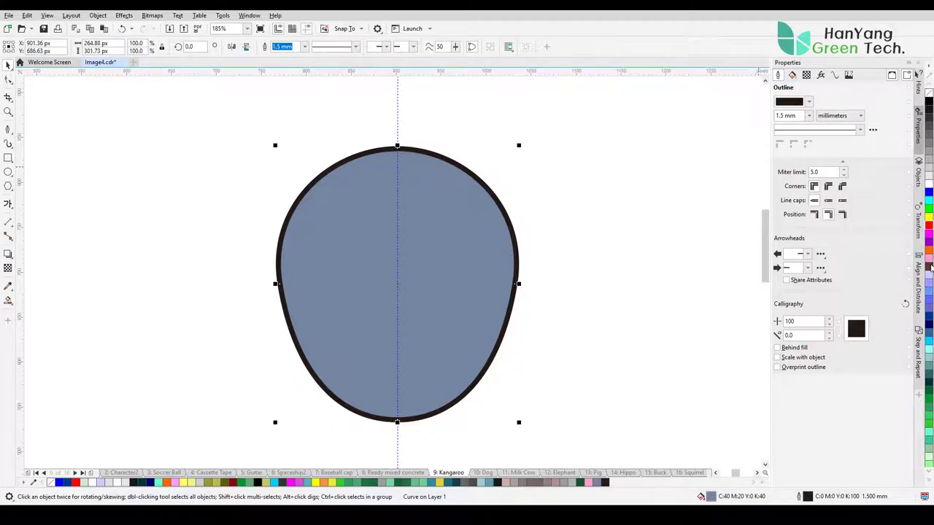
Fill the head brown and adjust the fill colour to #7A4949
click(928, 267)
double_click(711, 497)
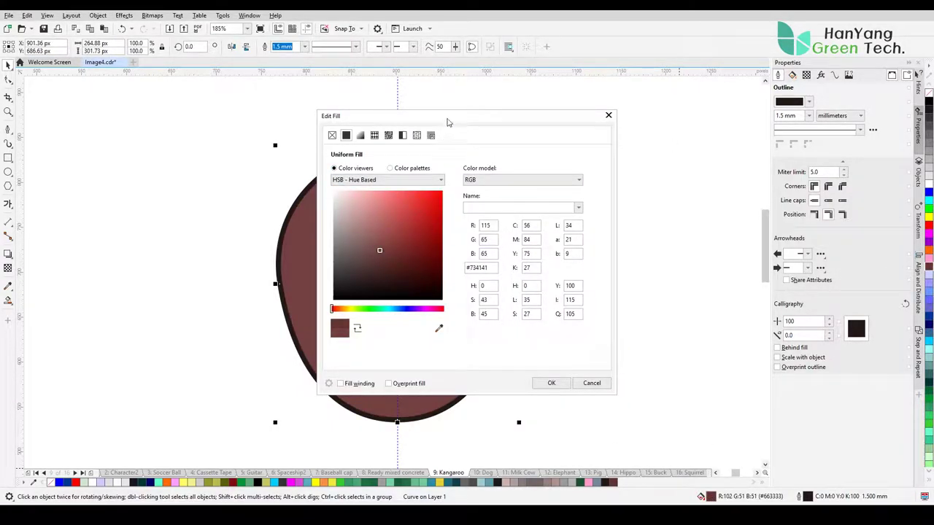
drag(446, 116, 635, 115)
mouse_move(574, 255)
mouse_down()
mouse_move(562, 255)
mouse_move(566, 244)
mouse_up()
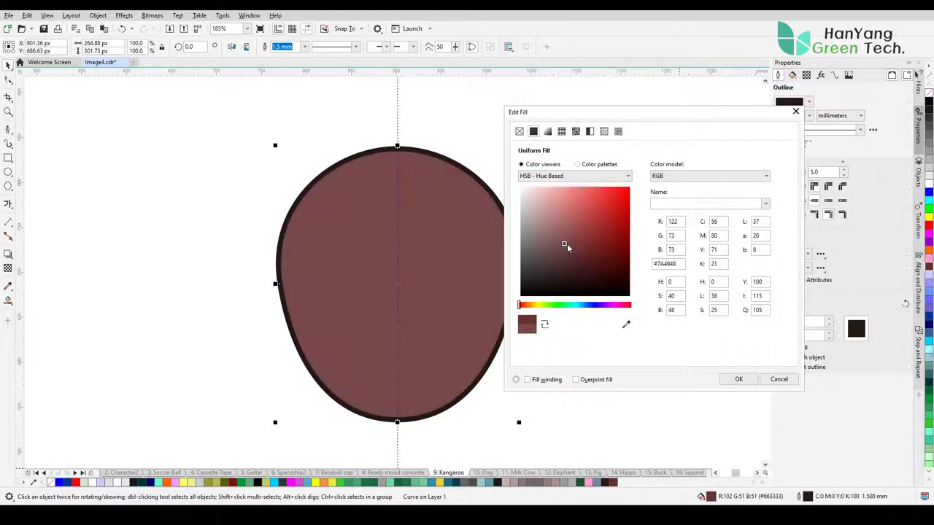
key(Return)
click(573, 304)
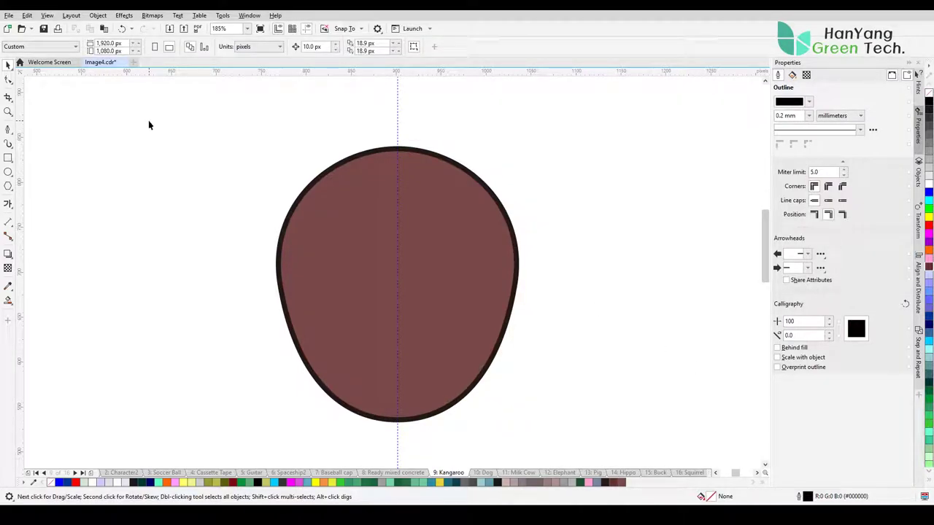
Switch between curve tools and select and deselect the brown head shape
click(9, 131)
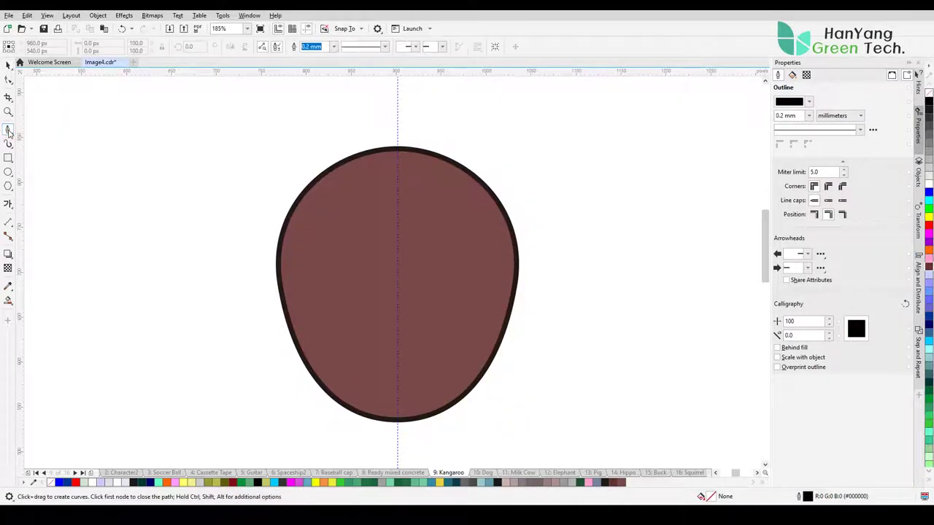
click(304, 196)
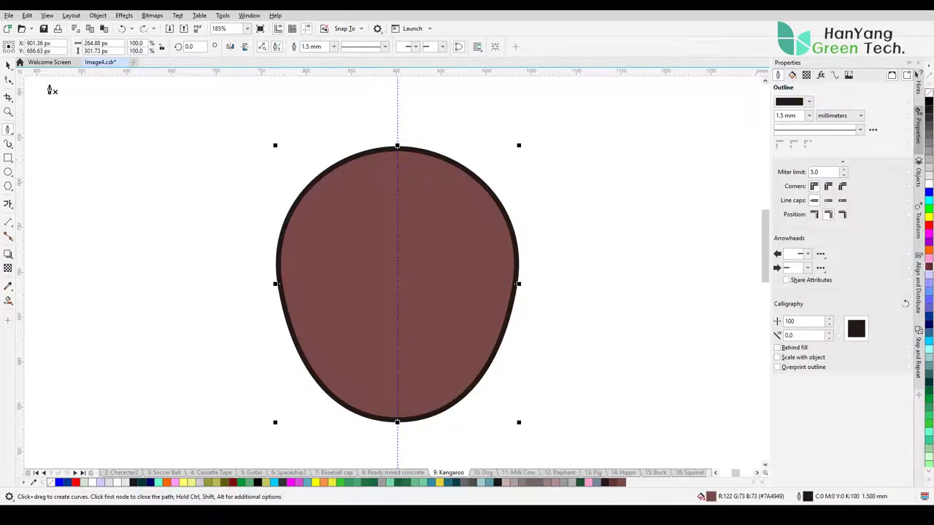
click(9, 64)
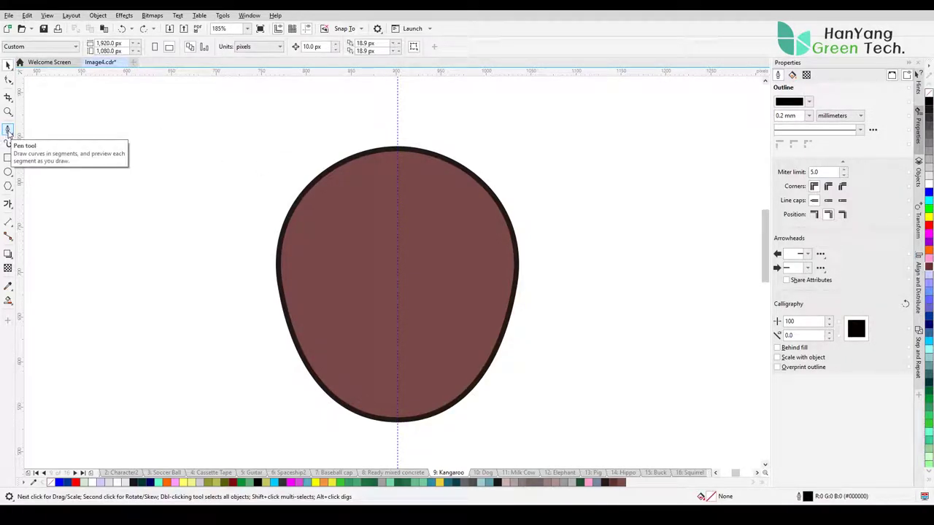
click(9, 131)
click(304, 196)
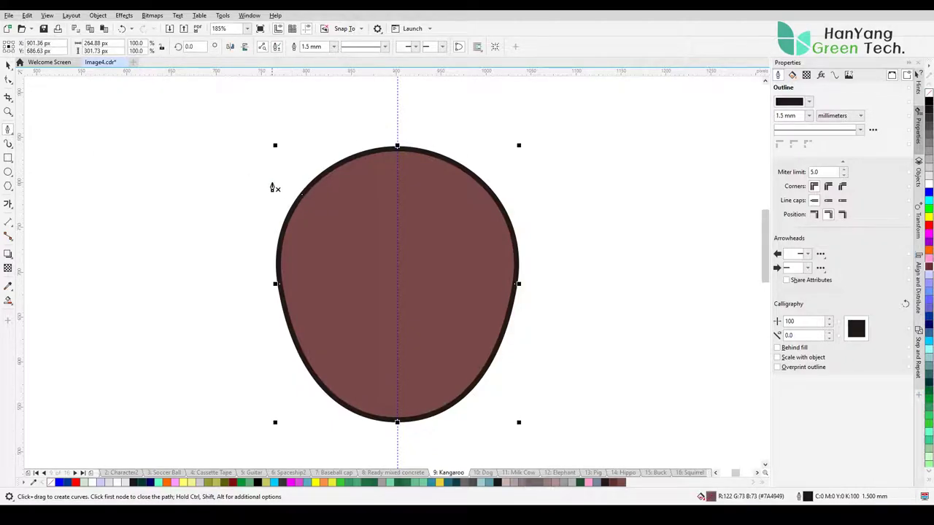
key(space)
click(167, 139)
Draw a leaf-shaped ear at the head's upper left with two three-point curves
click(8, 130)
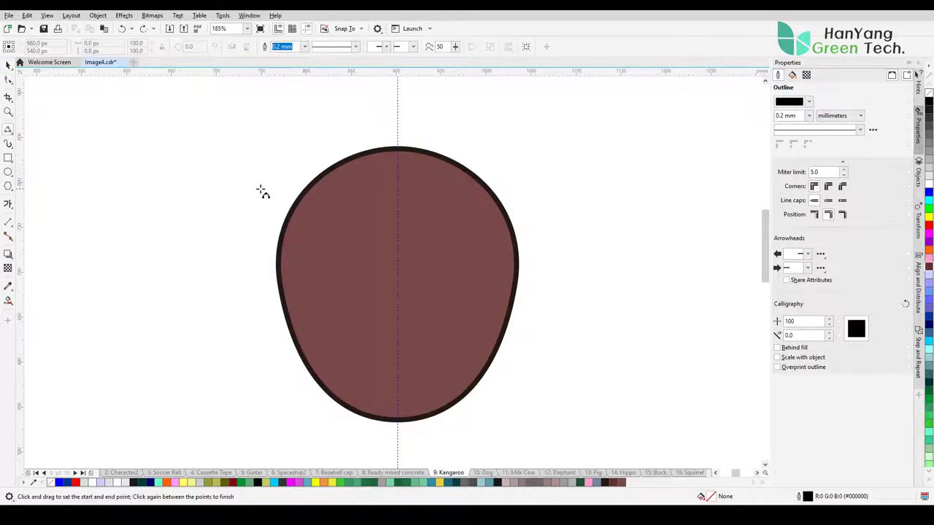
drag(304, 196, 257, 128)
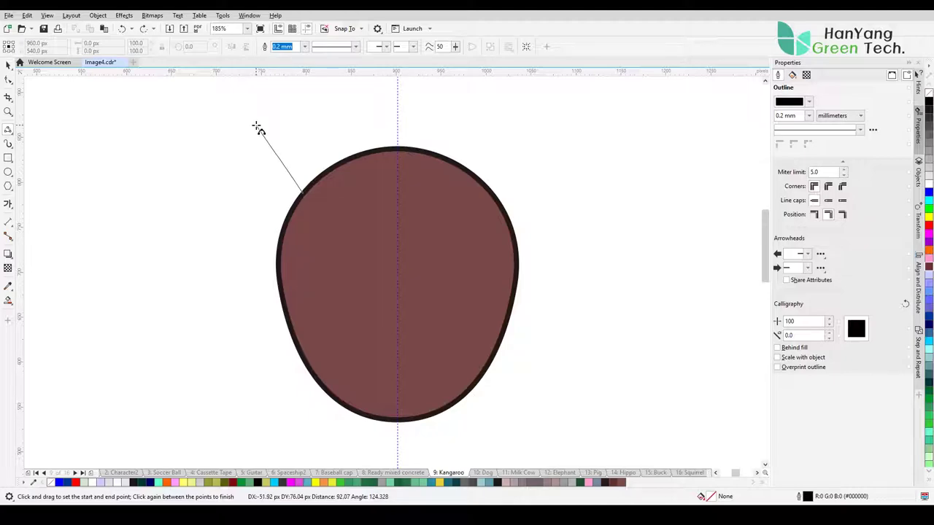
click(277, 192)
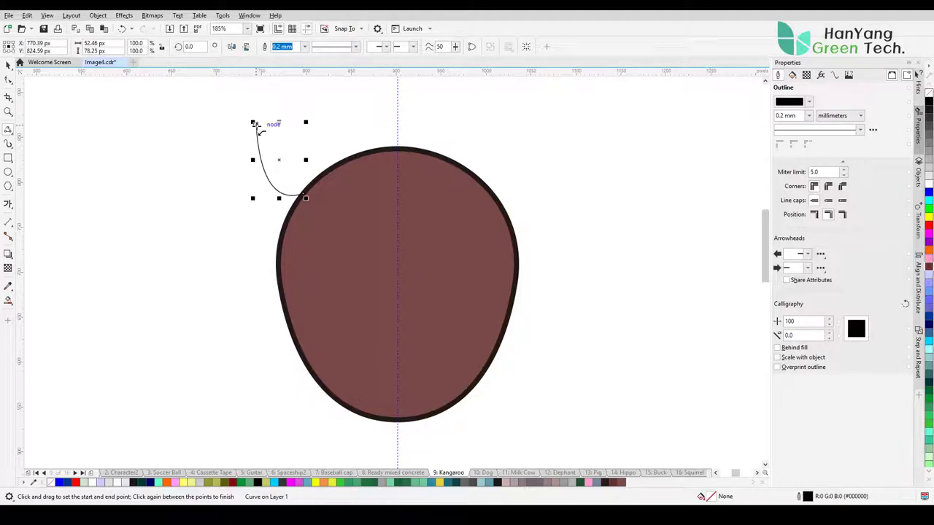
drag(254, 125, 330, 168)
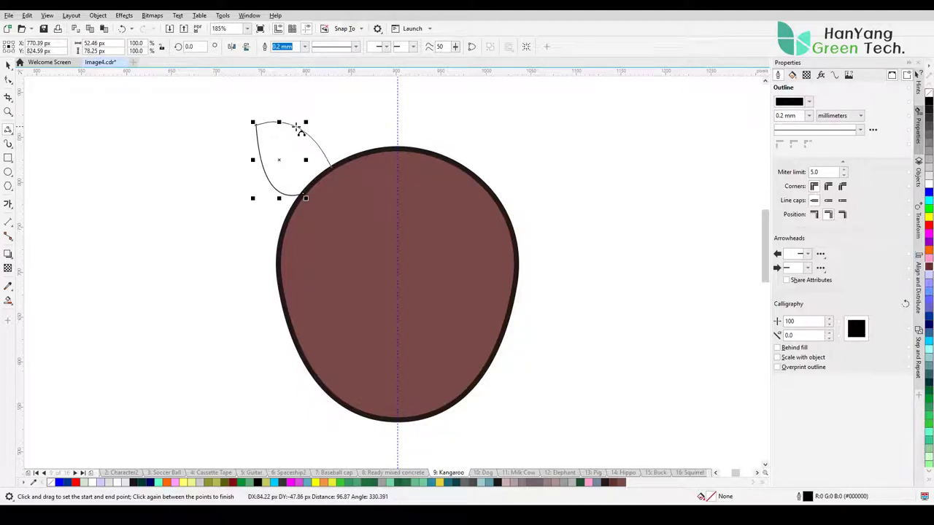
click(326, 168)
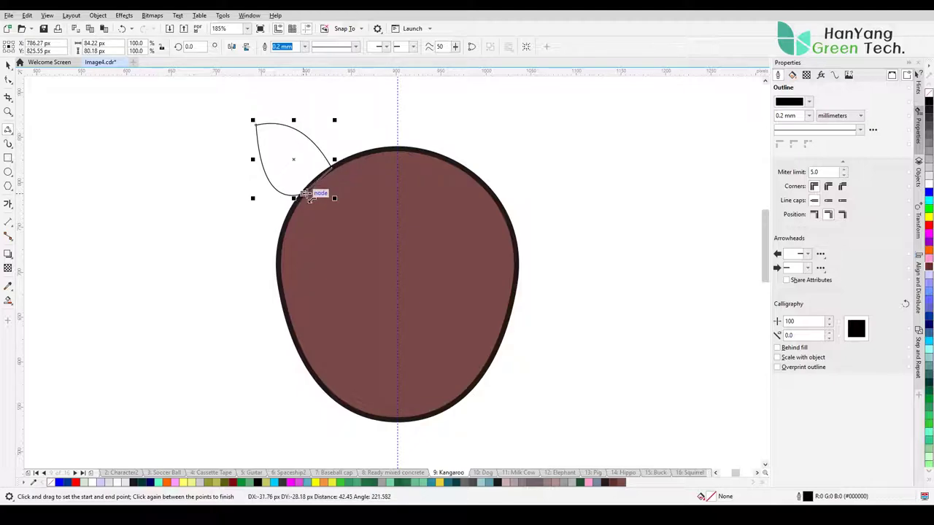
key(space)
Give the ear a 1.5 mm outline and the same #7A4949 brown fill as the head
drag(219, 101, 348, 210)
click(304, 45)
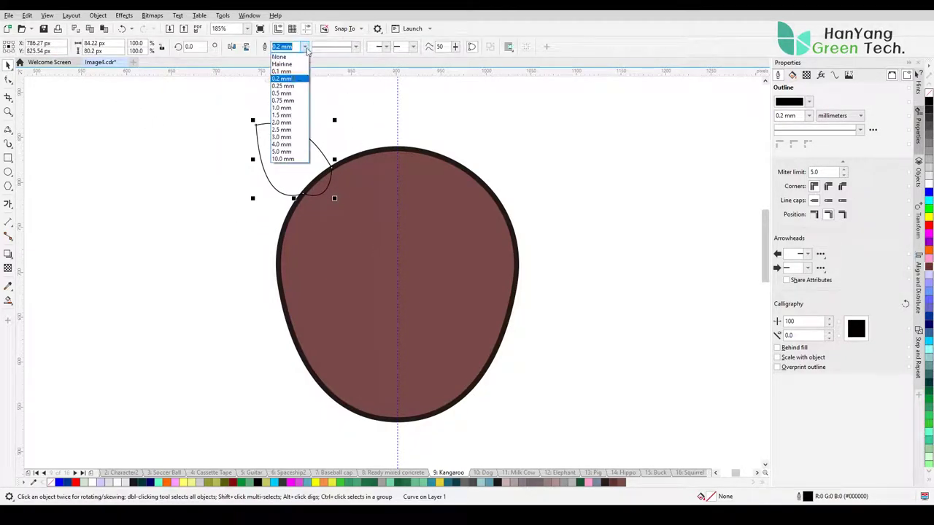
click(278, 119)
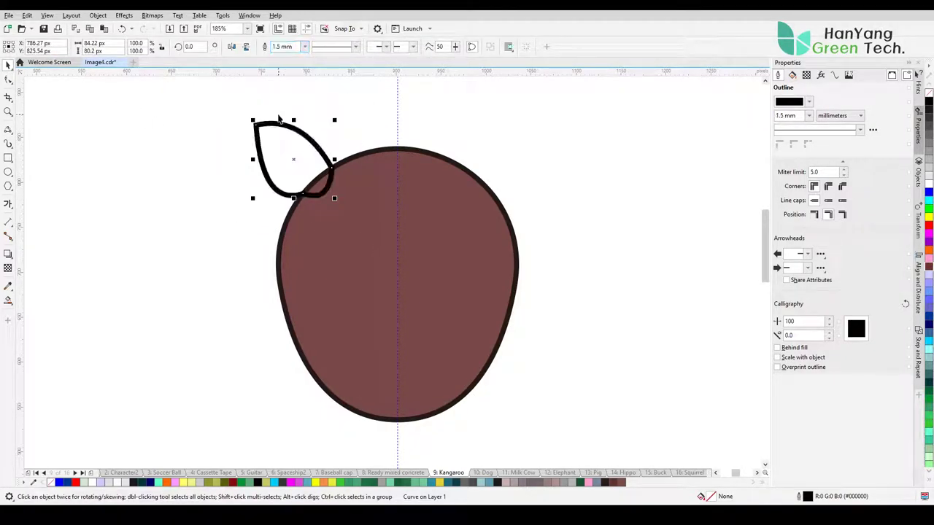
double_click(715, 496)
click(346, 134)
click(438, 330)
click(321, 294)
click(548, 381)
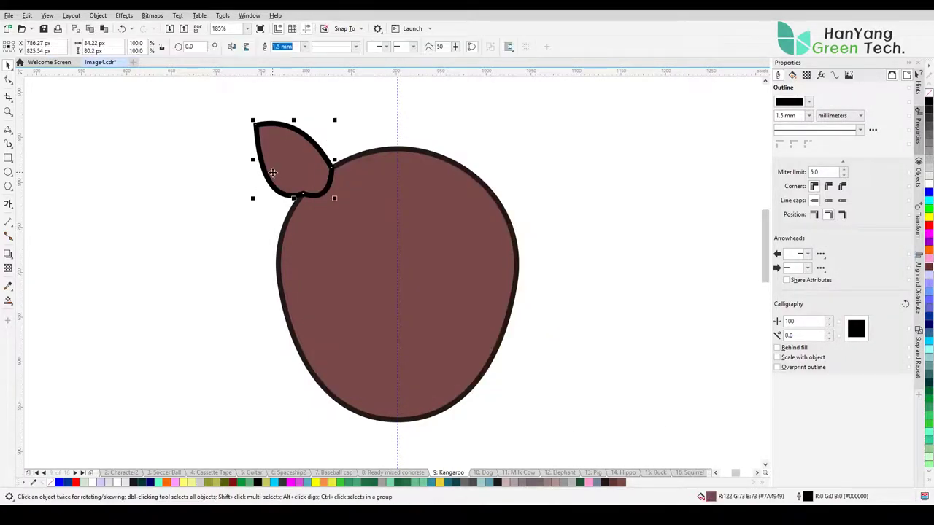
key(Escape)
Enlarge the ear to about 127% and pull its top-left node into a sharp point
click(268, 147)
drag(253, 120, 203, 108)
key(F10)
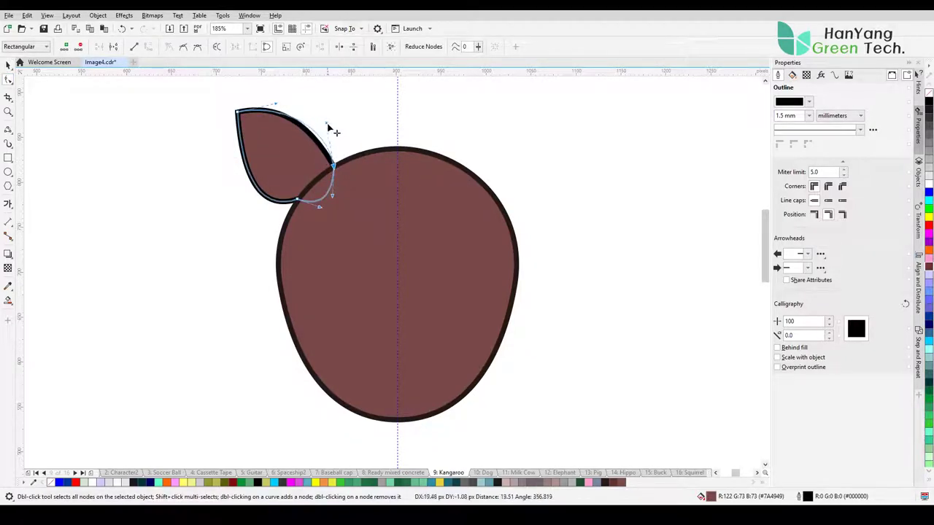
drag(340, 129, 289, 191)
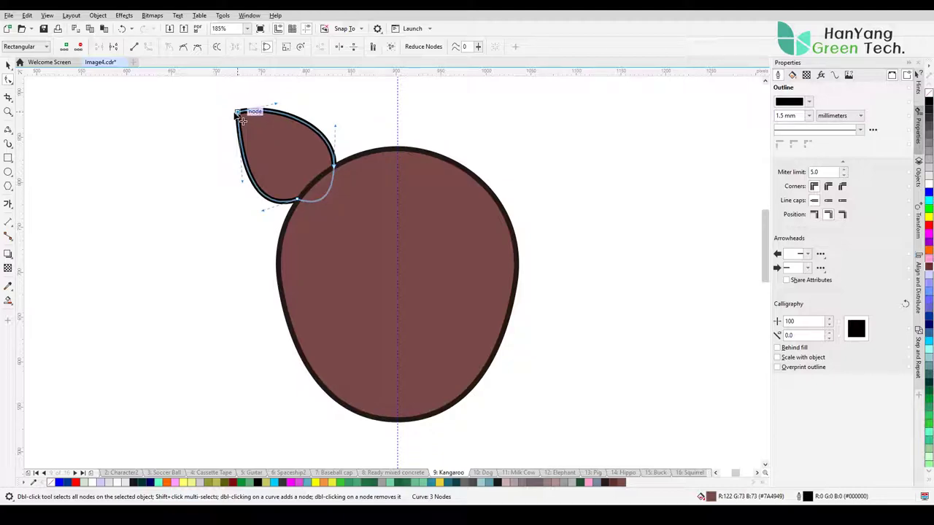
drag(241, 118, 229, 106)
key(space)
click(202, 181)
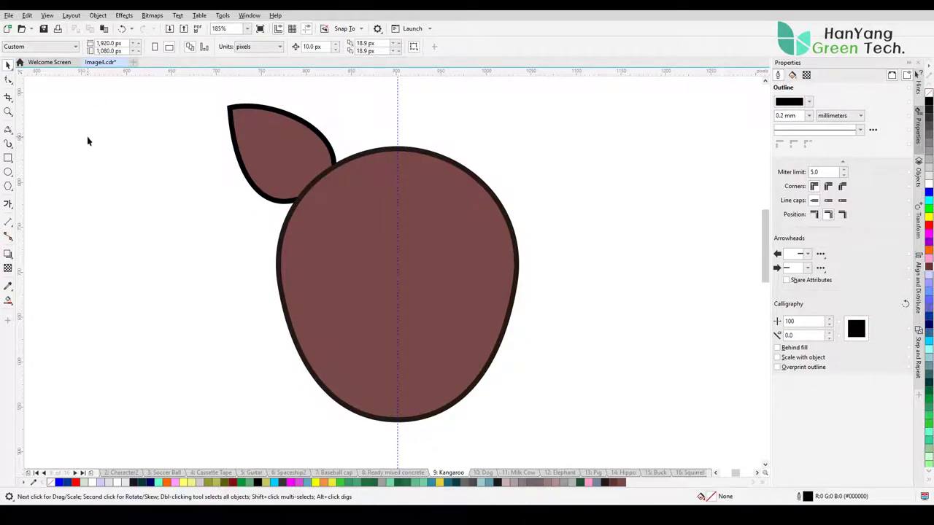
key(F5)
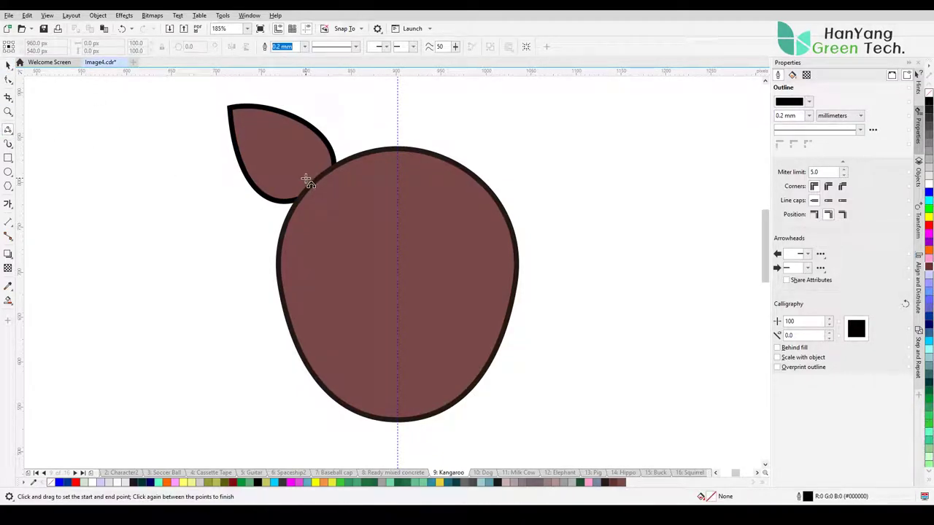
Draw the inner-ear shape with three-point curves inside the ear and give it a 1.0 mm outline
mouse_move(307, 180)
mouse_down()
mouse_move(246, 120)
mouse_move(307, 180)
mouse_up()
click(277, 183)
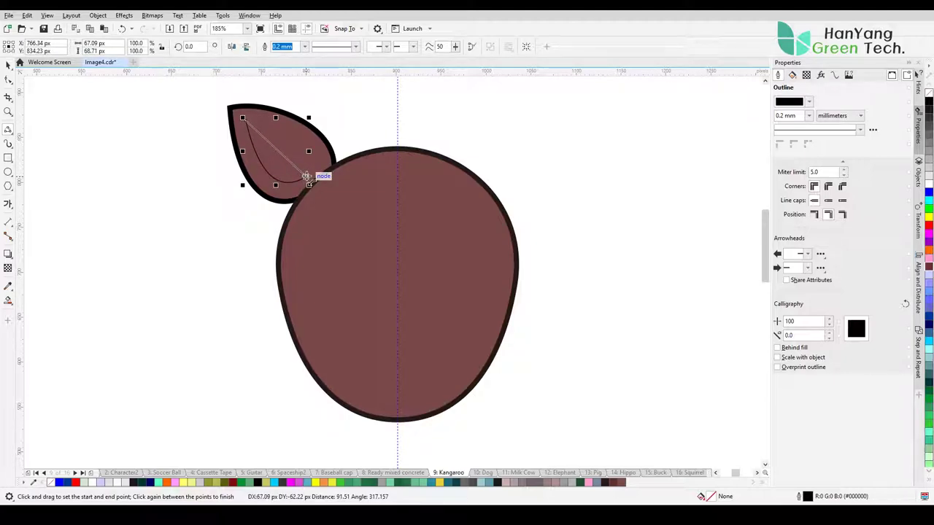
click(284, 135)
key(space)
click(273, 149)
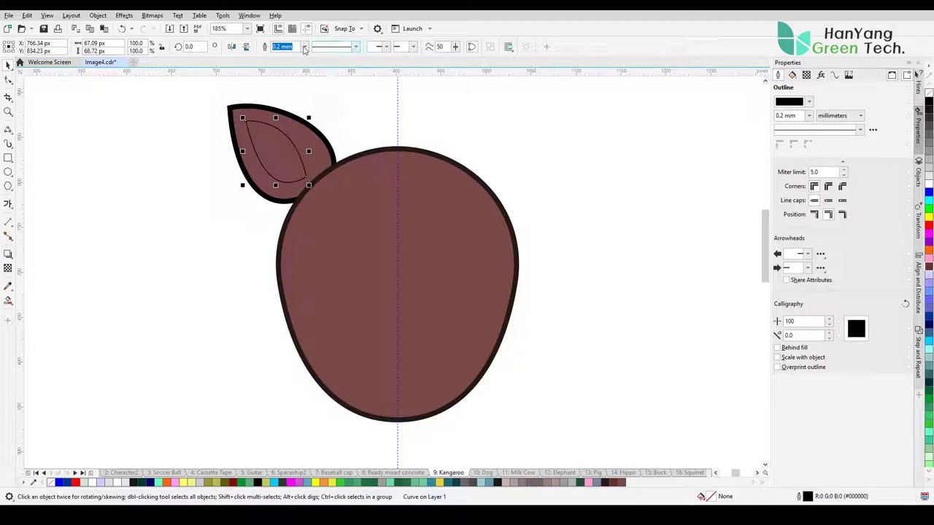
click(305, 46)
click(281, 108)
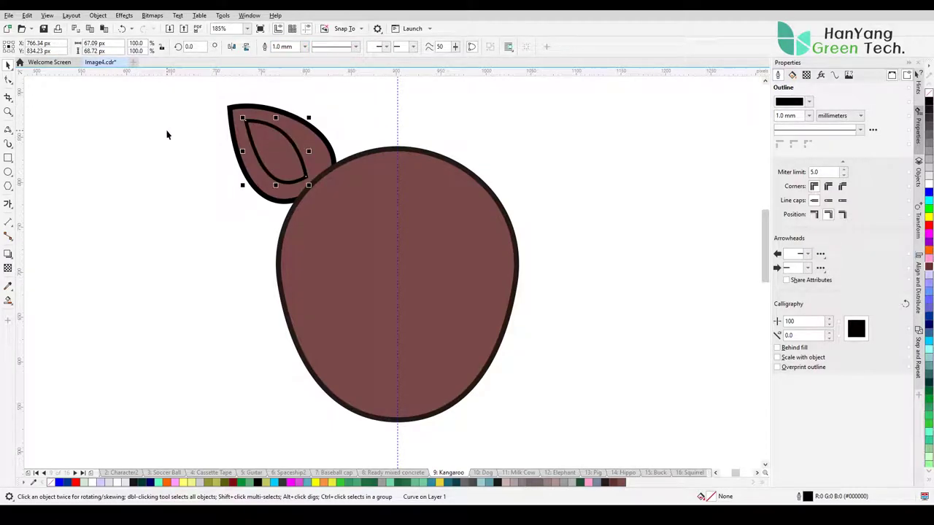
Fill the inner ear dark brown #522626
click(620, 482)
double_click(706, 496)
click(388, 260)
click(391, 266)
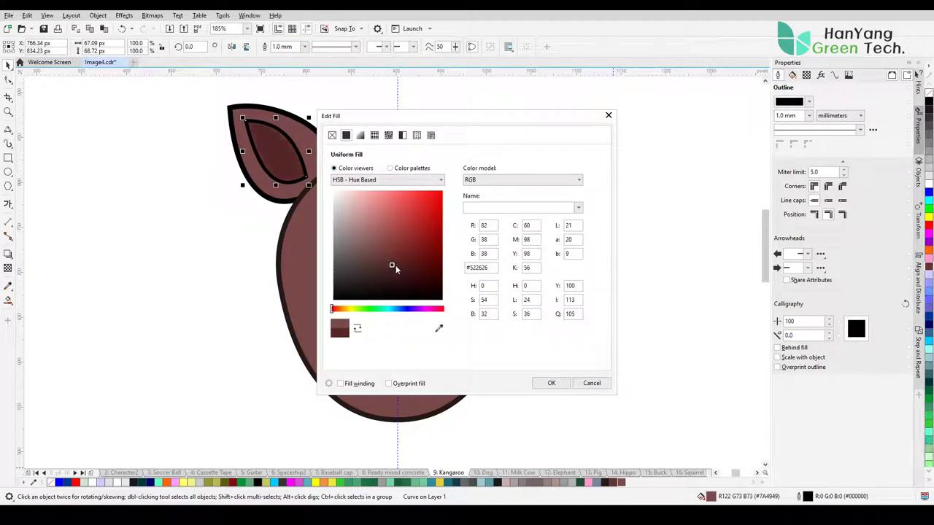
key(Return)
click(578, 310)
Nudge the inner ear slightly left within the ear
click(296, 168)
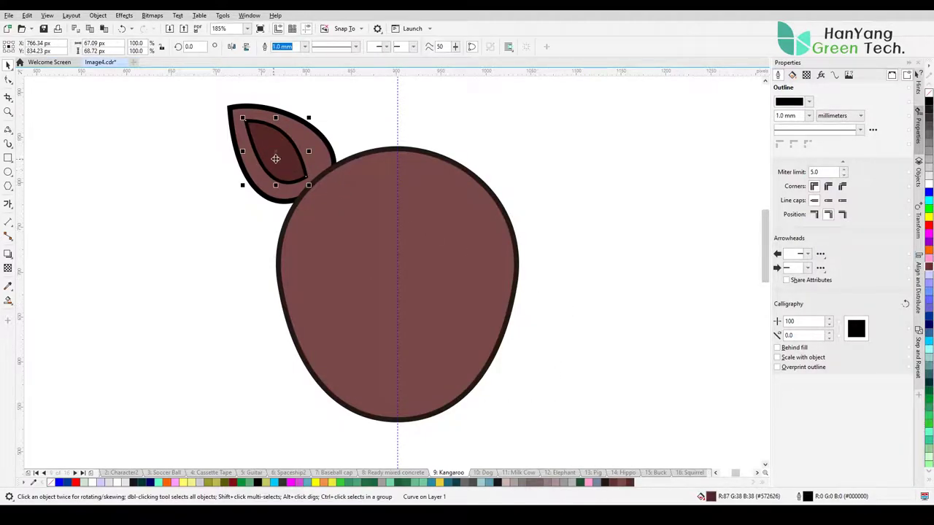
key(F10)
key(space)
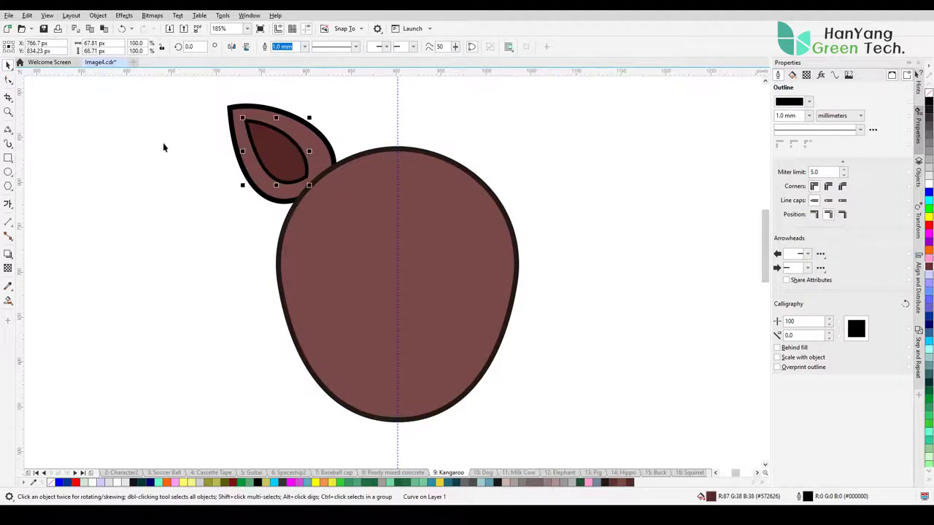
click(165, 143)
click(282, 175)
drag(283, 175, 282, 175)
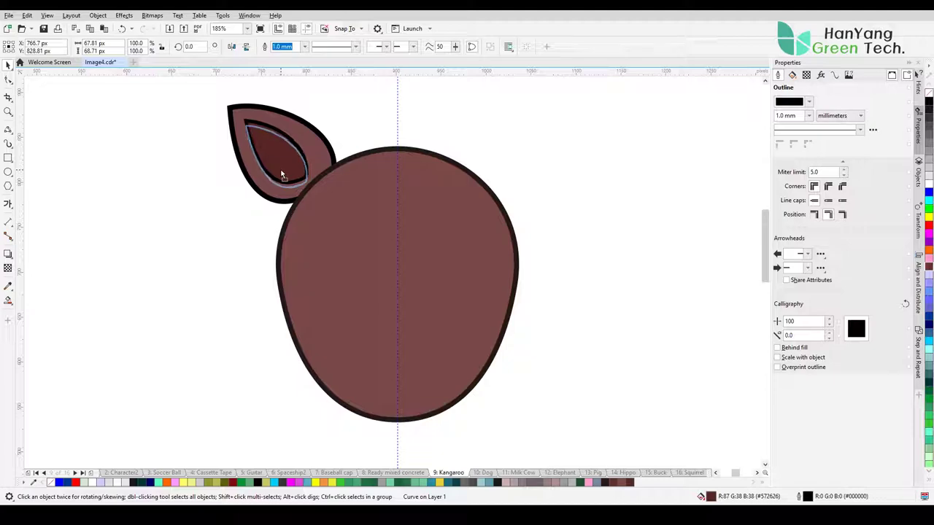
click(188, 244)
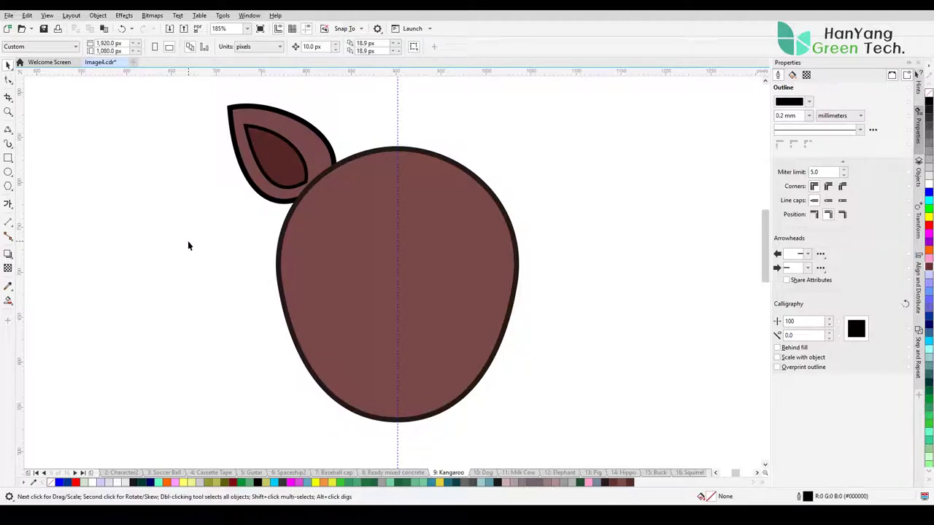
Mirror the ear and inner ear onto the head's right side across its centre line
drag(202, 91, 338, 207)
right_click(311, 147)
click(365, 291)
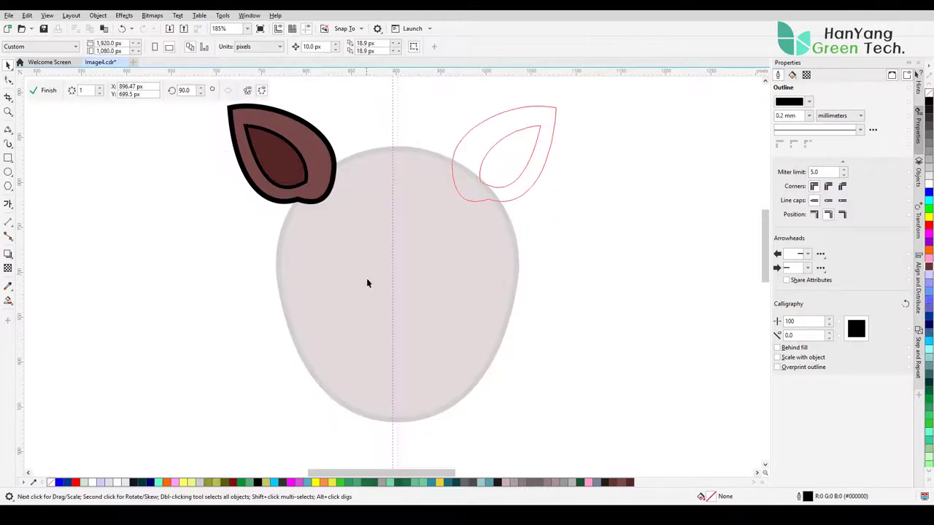
click(398, 143)
click(44, 91)
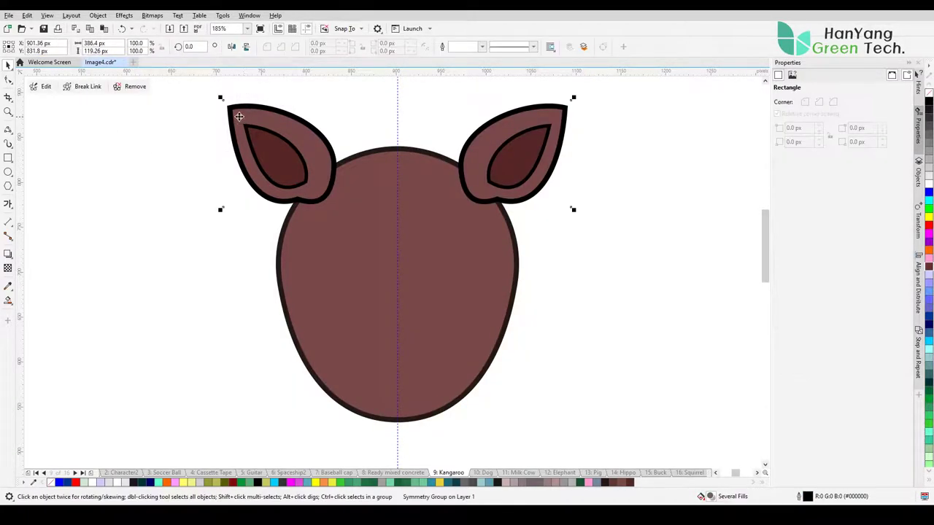
Ungroup the ears, weld both outer ears to the head, and bring the inner ears forward
right_click(244, 109)
click(298, 134)
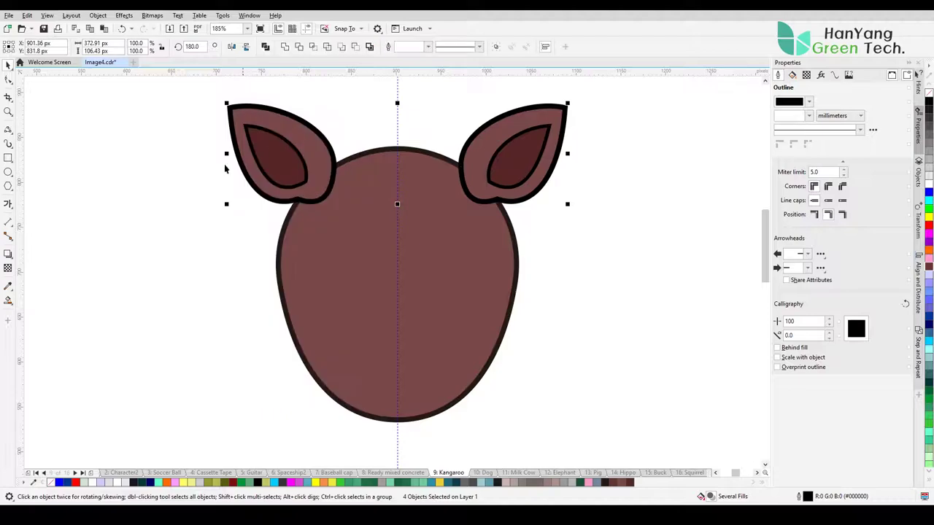
drag(202, 91, 285, 135)
click(557, 116)
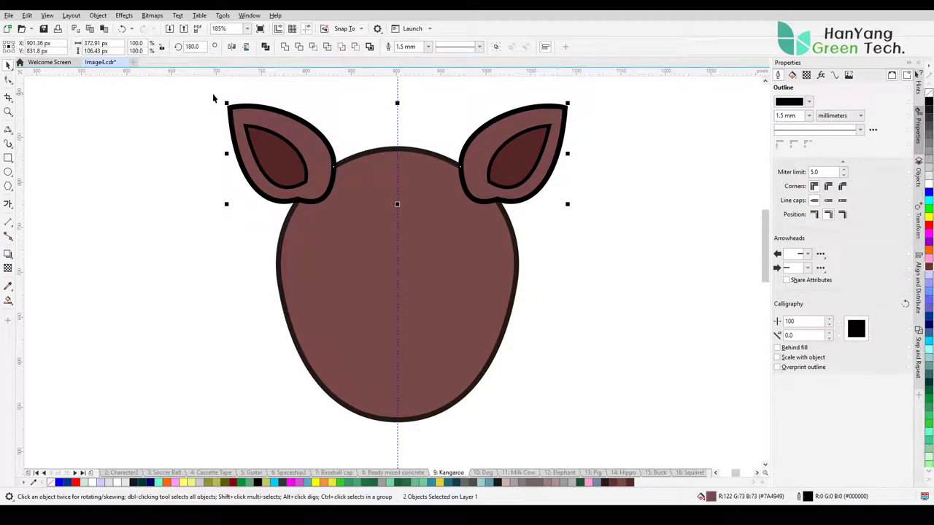
shift+click(472, 190)
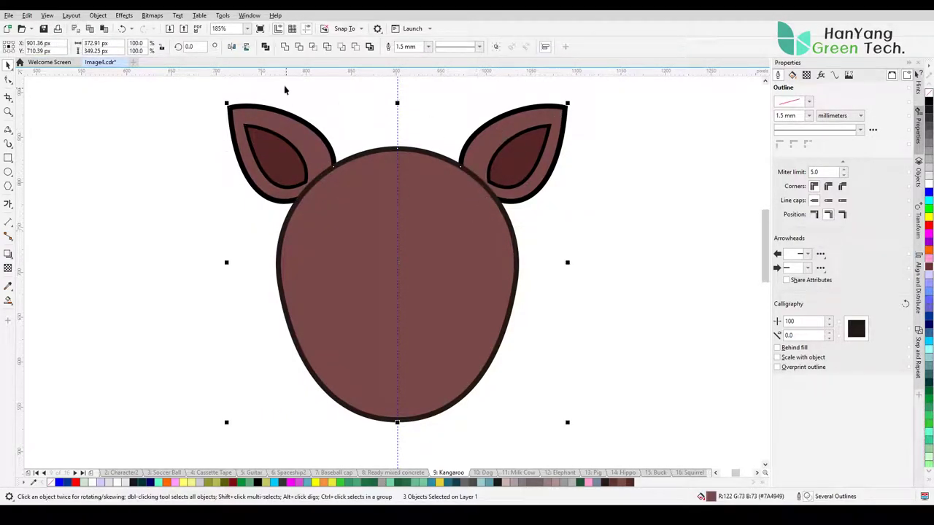
click(284, 46)
key(shift+Page_Down)
click(201, 228)
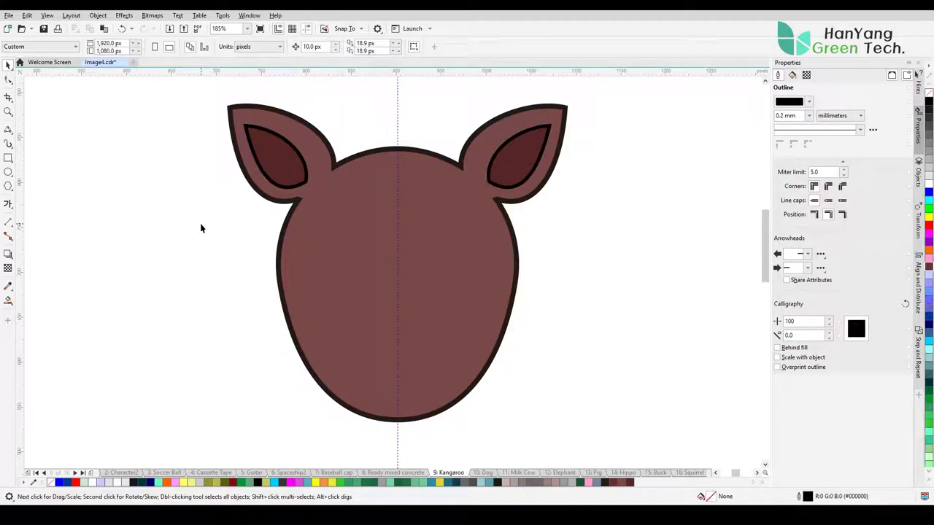
Draw the left eye circle with a 1.5 mm outline and white fill
click(7, 173)
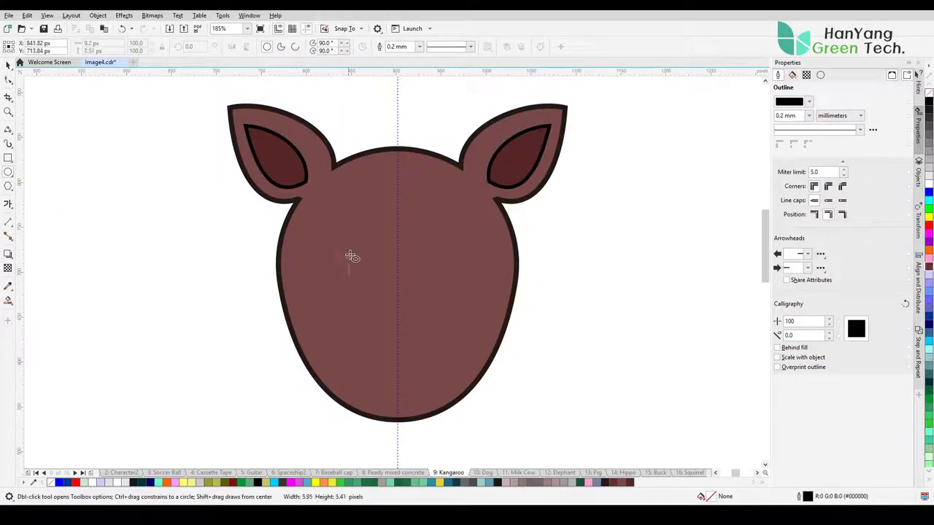
drag(339, 263, 373, 234)
click(396, 46)
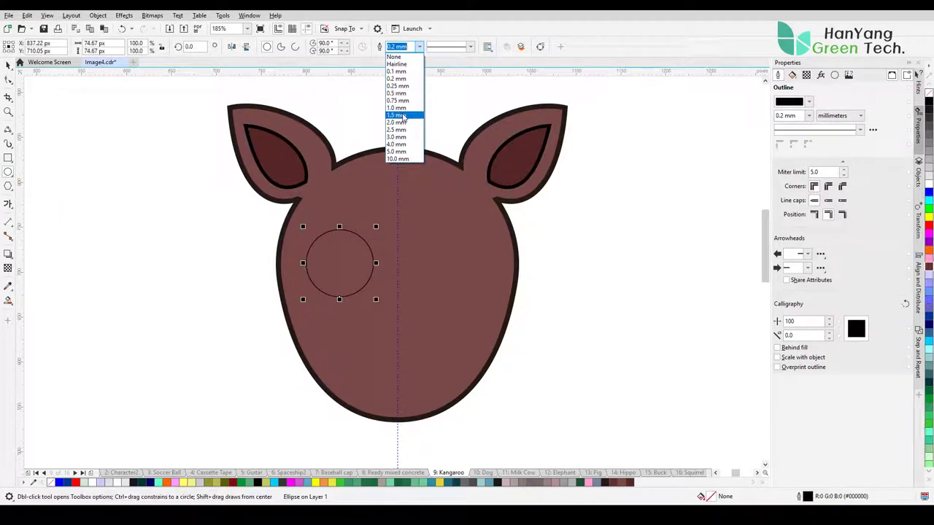
click(401, 110)
click(8, 65)
drag(340, 268, 354, 257)
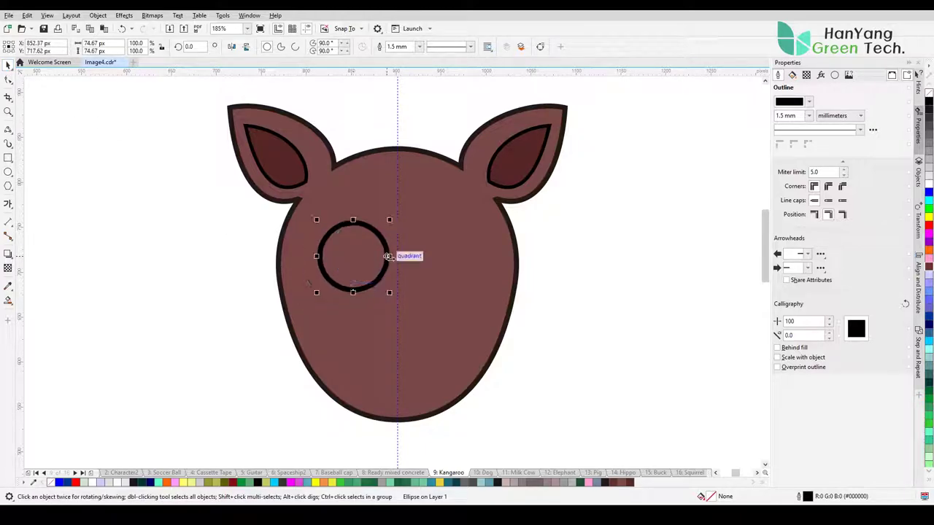
click(929, 183)
key(Escape)
Draw a small black pupil inside the eye and select the eye and pupil together
key(F7)
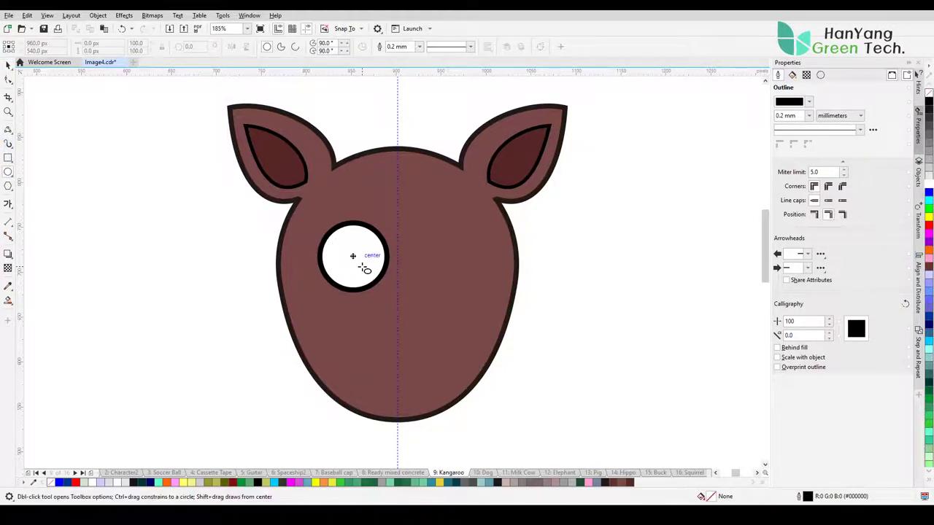
drag(364, 267, 372, 259)
key(space)
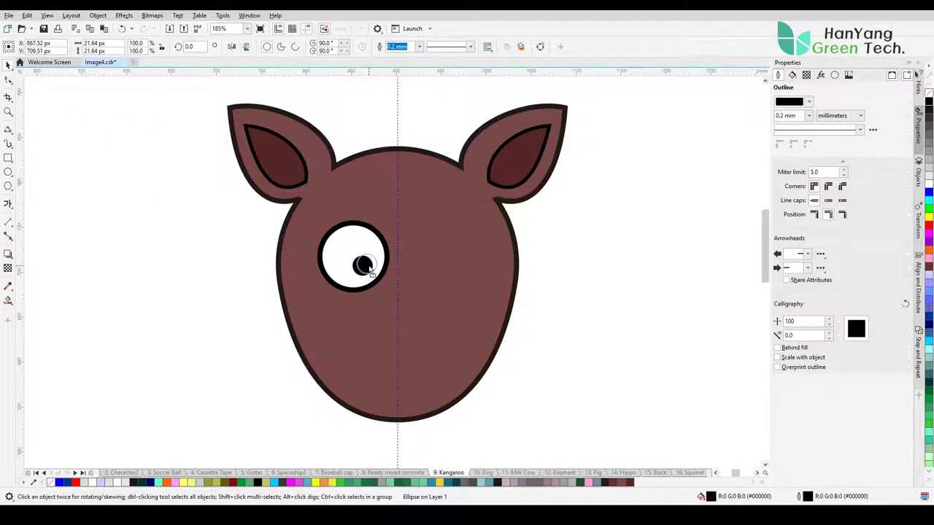
drag(188, 324, 432, 219)
drag(248, 327, 443, 212)
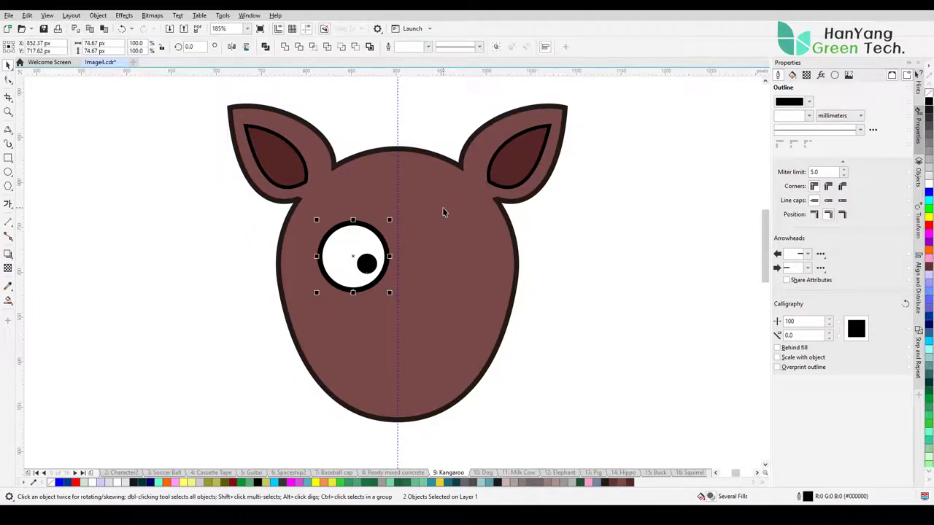
Mirror the eye and pupil across the head's centre to create the right eye
right_click(353, 256)
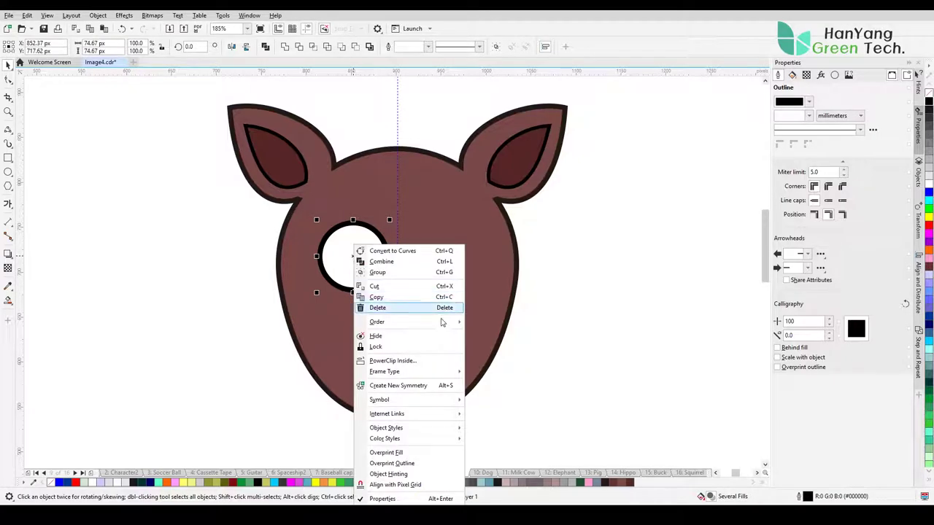
click(386, 385)
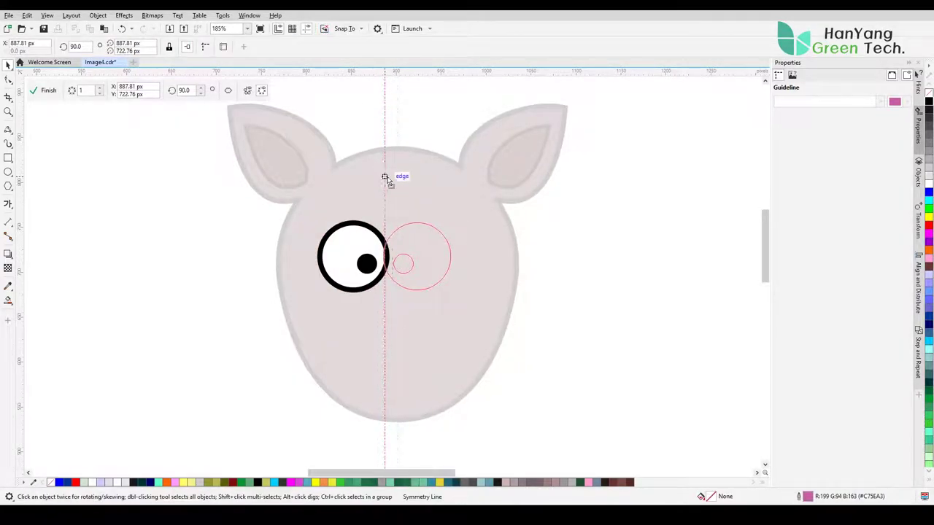
drag(387, 175, 397, 182)
click(38, 93)
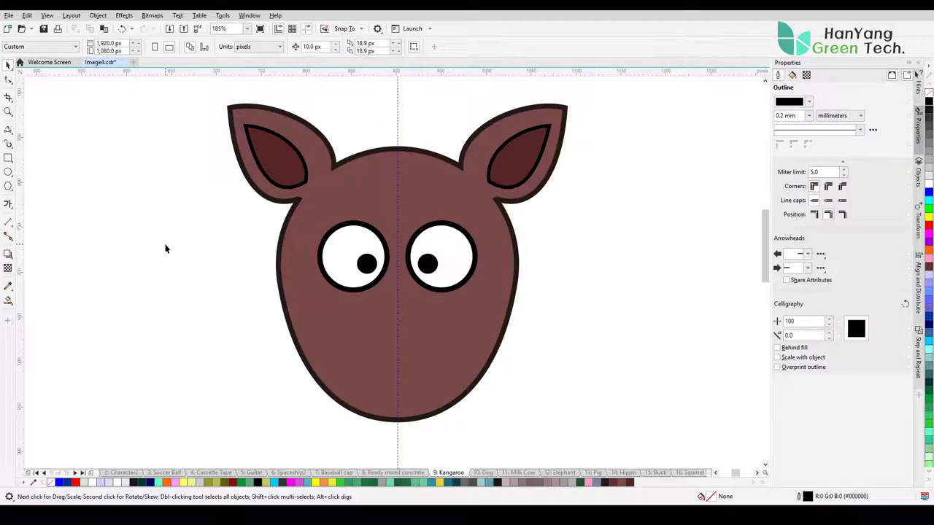
click(8, 186)
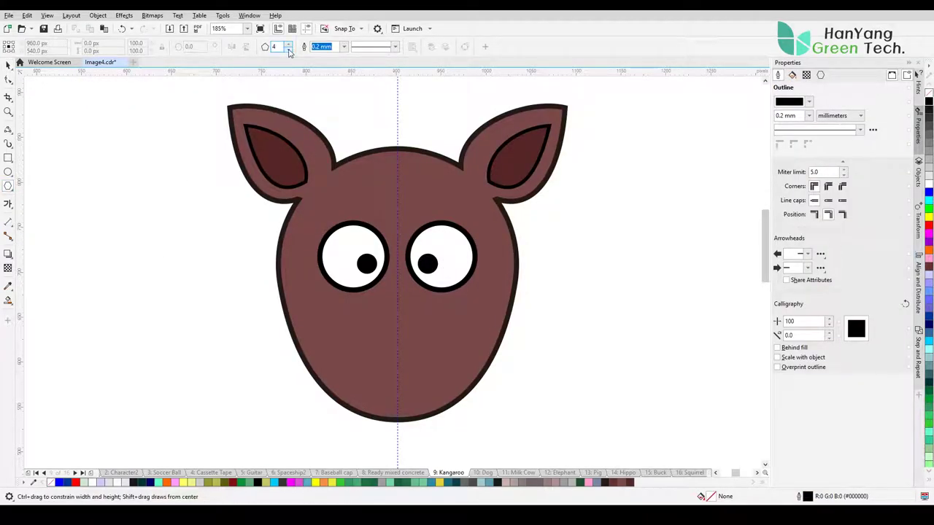
Draw a three-sided polygon nose below the eyes and centre it on the guideline
click(288, 49)
mouse_move(397, 328)
mouse_down()
mouse_move(398, 359)
mouse_move(374, 308)
mouse_up()
click(8, 65)
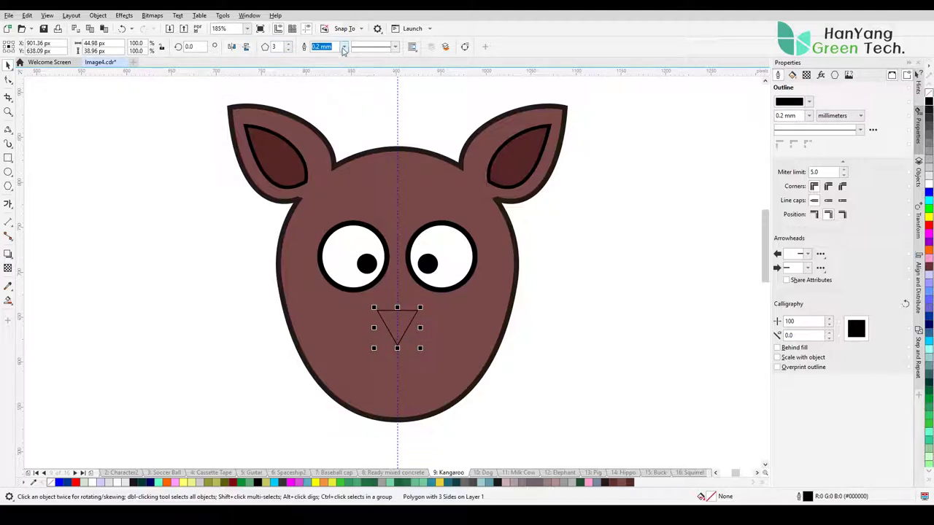
click(343, 46)
click(400, 330)
drag(401, 334, 403, 348)
key(z)
drag(311, 305, 424, 420)
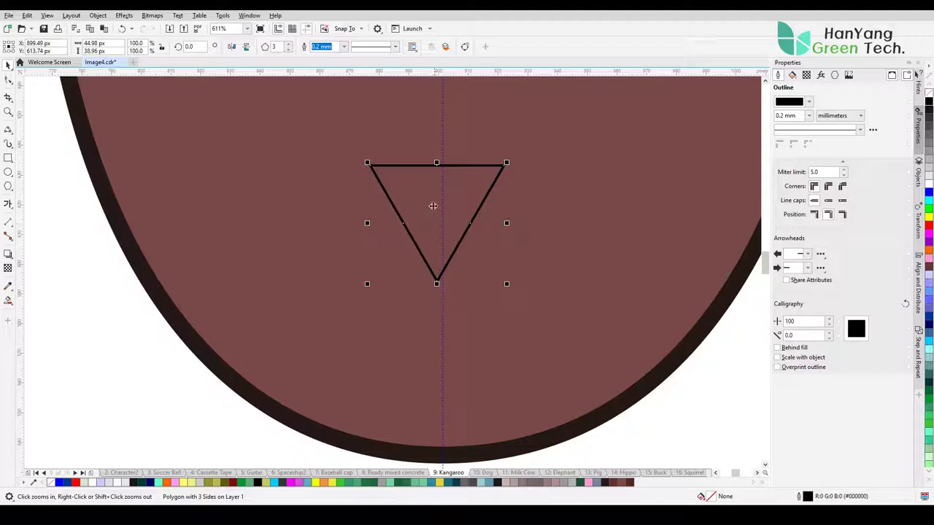
drag(437, 163, 442, 165)
Convert the triangle's edges to curves, bow them outward, and widen the nose
key(F10)
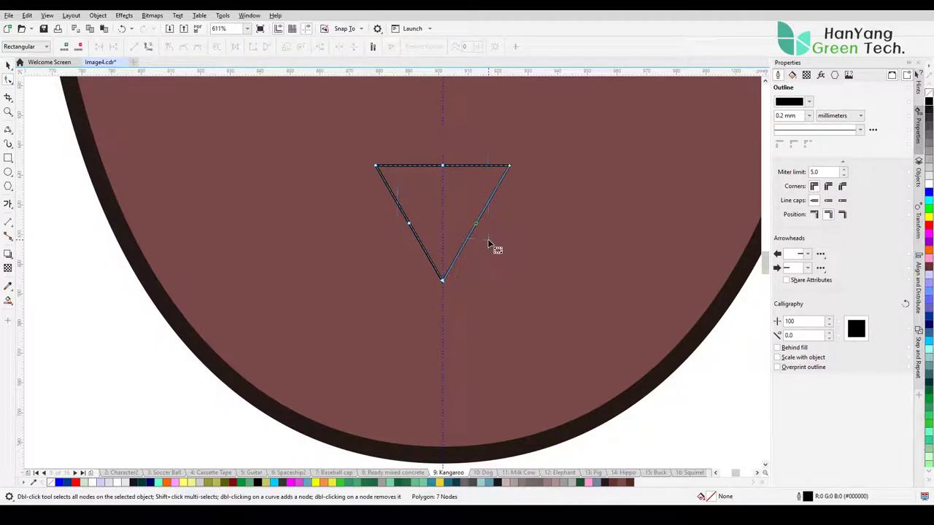
click(148, 46)
drag(447, 167, 443, 154)
key(space)
drag(514, 216, 524, 216)
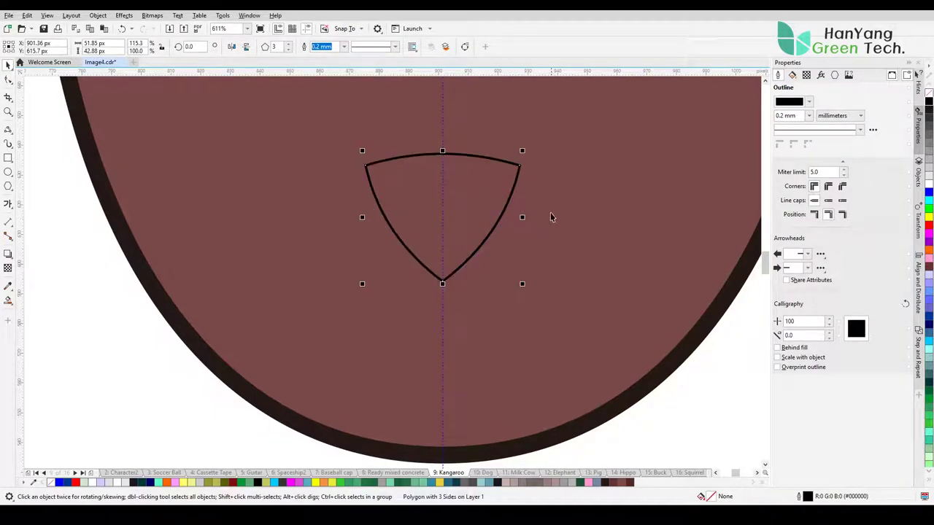
Fill the nose solid black and zoom out to view the whole head
click(928, 107)
click(129, 328)
key(F4)
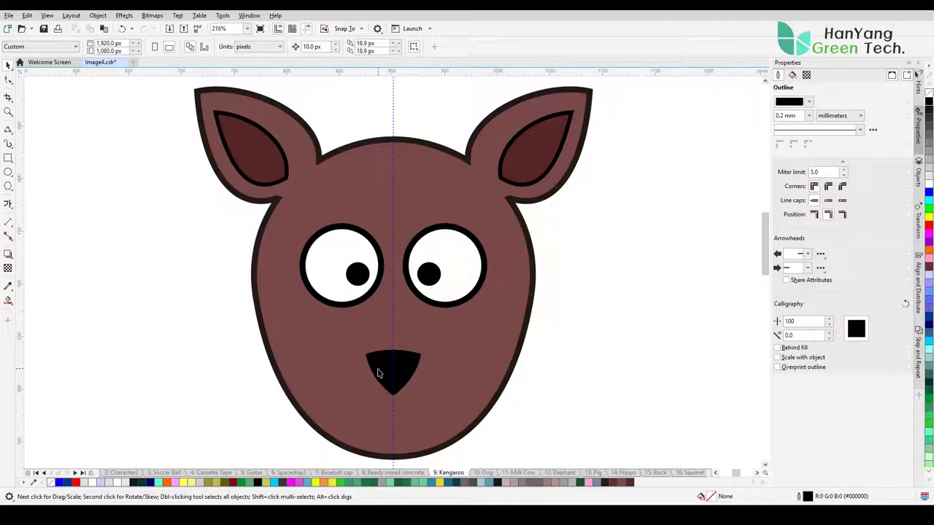
click(378, 373)
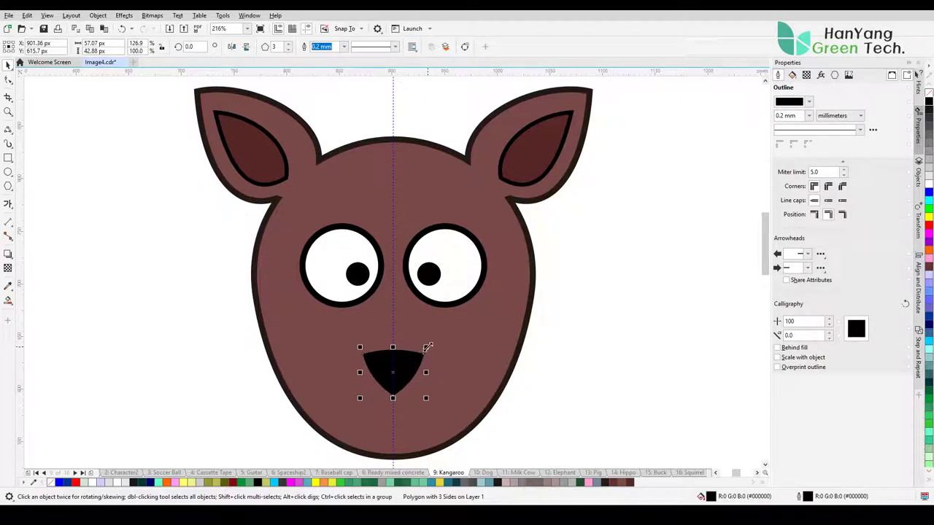
click(583, 379)
Draw a large ellipse below the head and resize it into a circle
scroll(556, 367, down, 5)
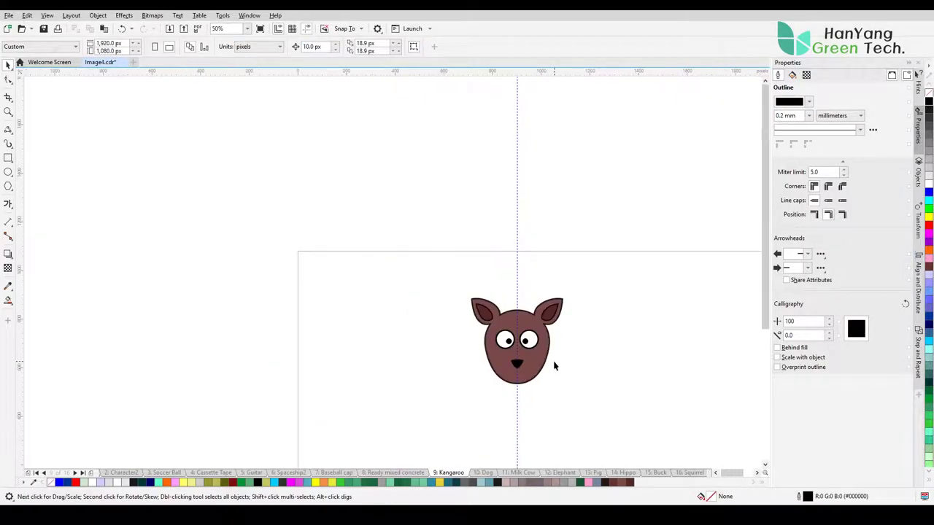
key(z)
scroll(588, 419, up, 3)
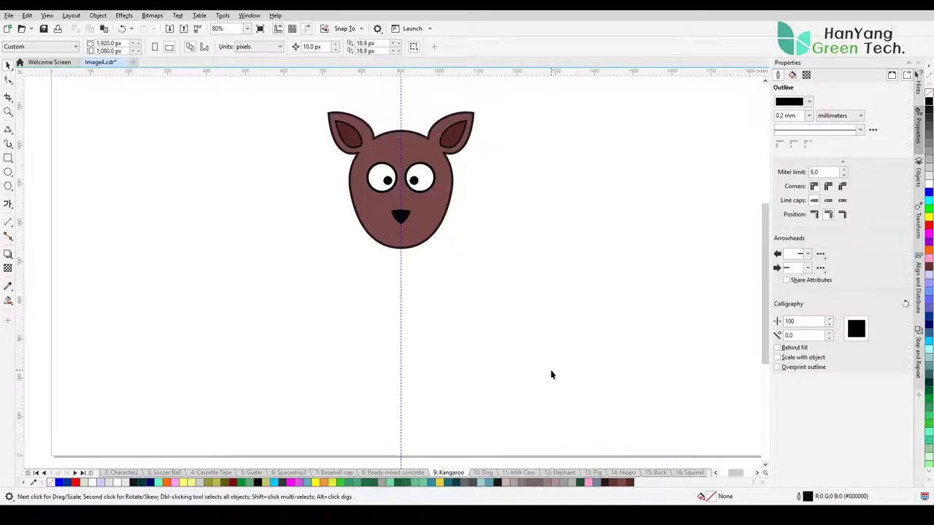
click(8, 172)
drag(401, 350, 505, 240)
drag(402, 459, 400, 432)
drag(296, 334, 307, 335)
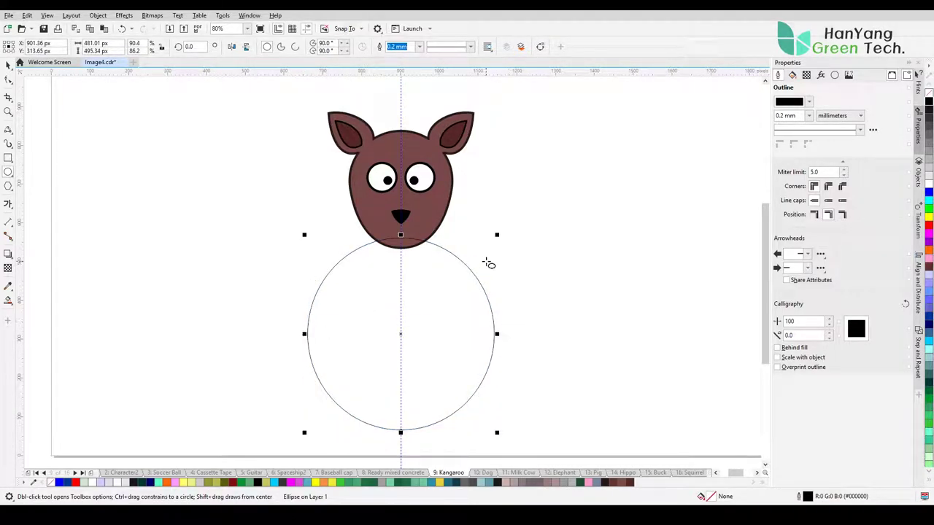
click(9, 66)
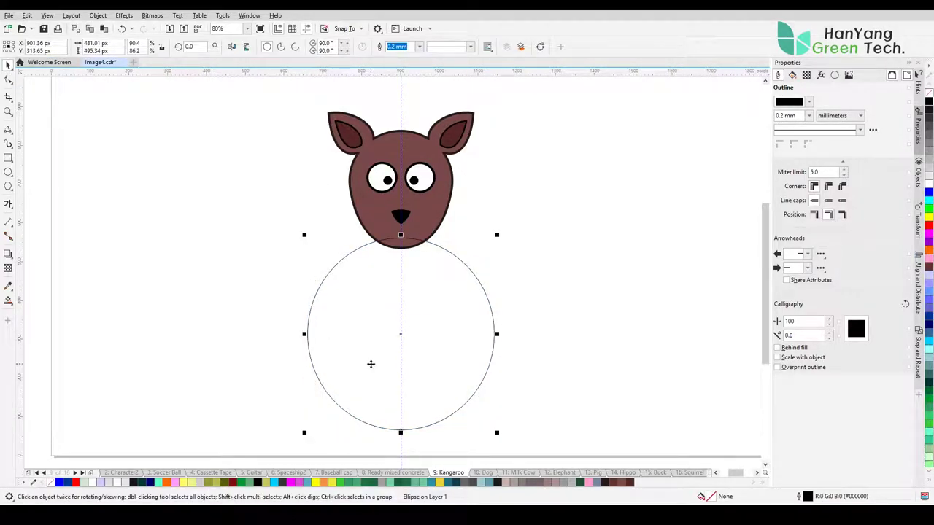
click(559, 351)
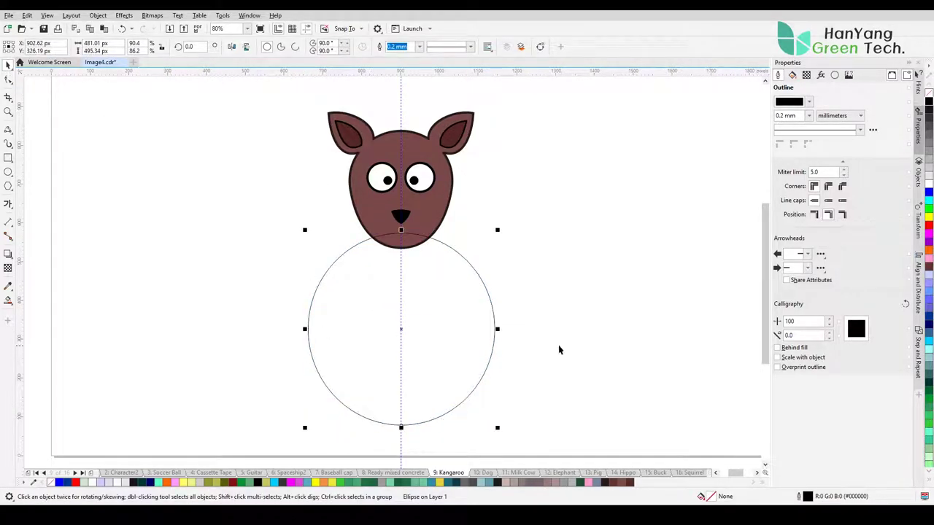
Give the circle a 1.5 mm outline, convert it to curves, and bulge its left side
click(440, 325)
click(418, 46)
click(400, 101)
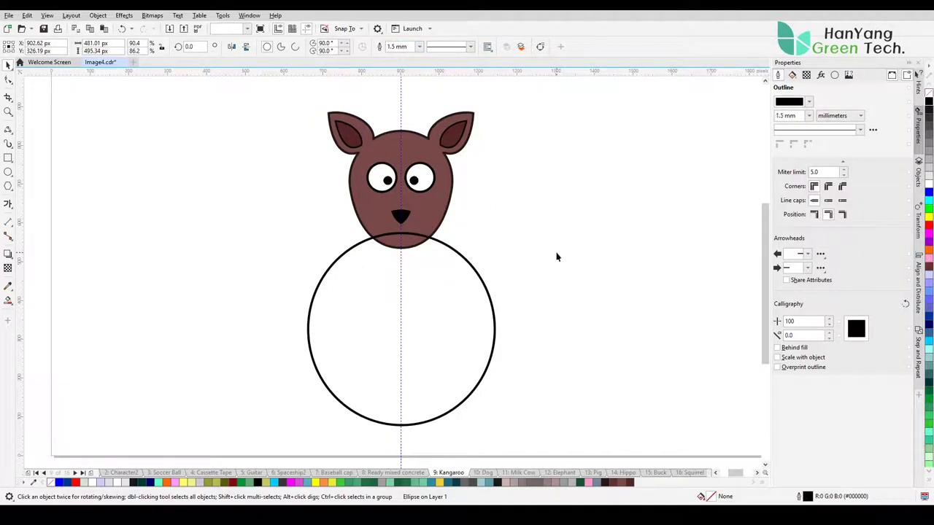
right_click(452, 295)
click(481, 28)
key(F10)
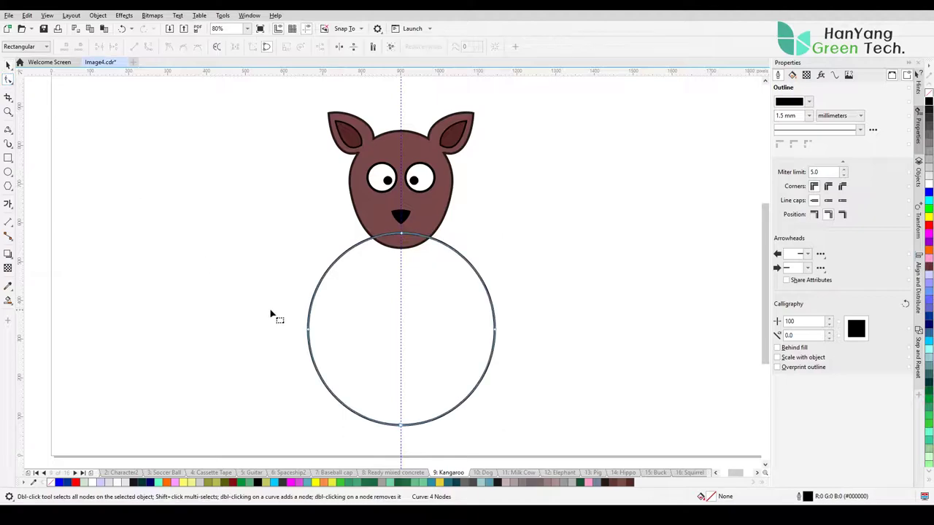
drag(314, 281, 318, 271)
key(space)
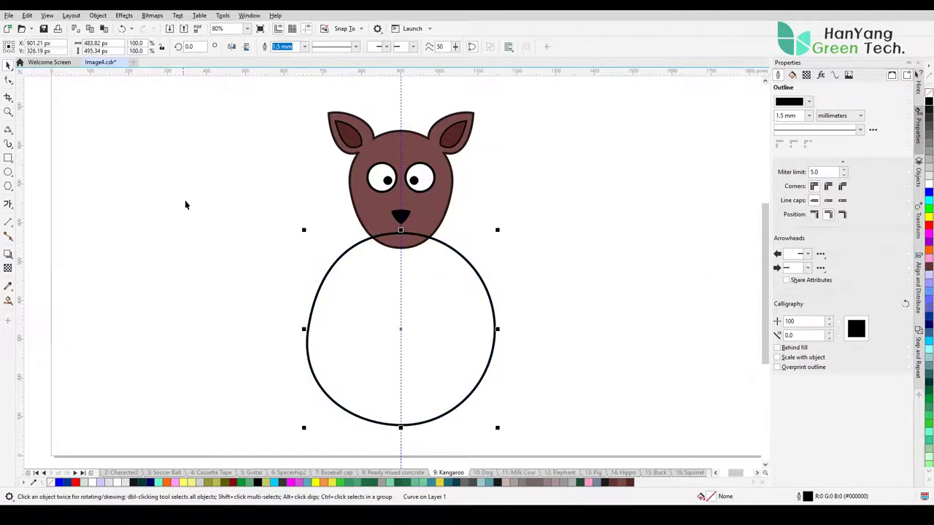
click(359, 306)
Draw a thick-outlined rectangle over the circle's right half, undoing a trial left-half fill
click(310, 292)
mouse_move(398, 247)
mouse_down()
mouse_move(418, 304)
mouse_move(529, 437)
mouse_up()
click(481, 46)
click(466, 120)
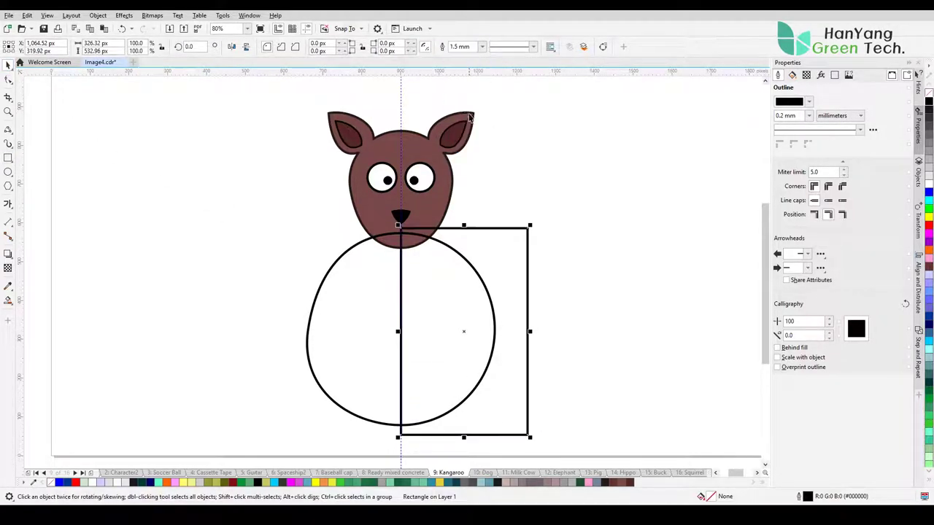
click(8, 299)
click(349, 350)
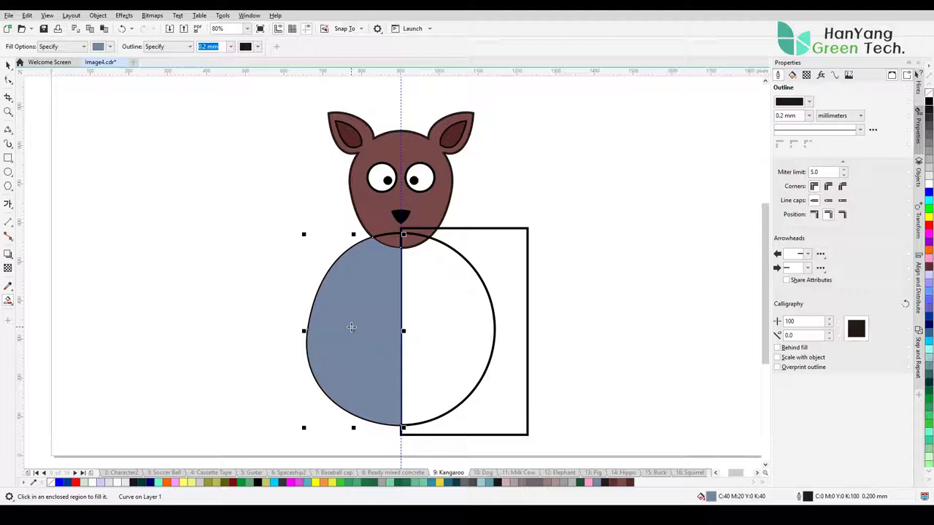
key(ctrl+z)
key(space)
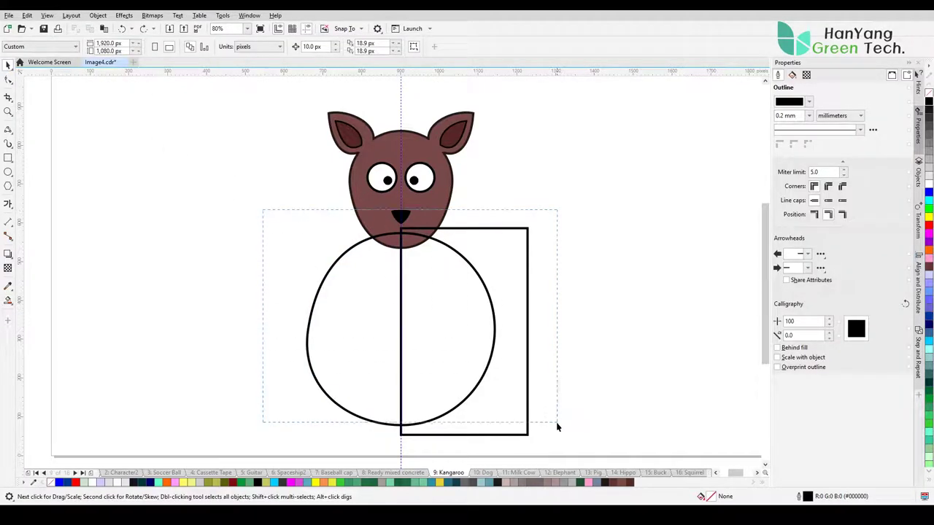
Smart Fill the circle's left half as a new shape and delete the helper circle and rectangle
drag(263, 208, 558, 442)
drag(472, 345, 472, 372)
click(343, 332)
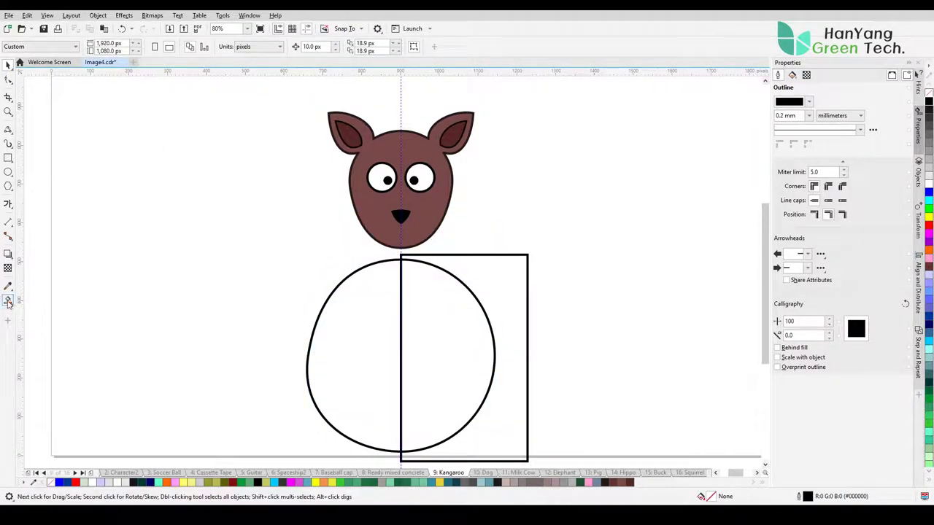
click(492, 270)
key(Delete)
click(467, 328)
key(Delete)
click(367, 331)
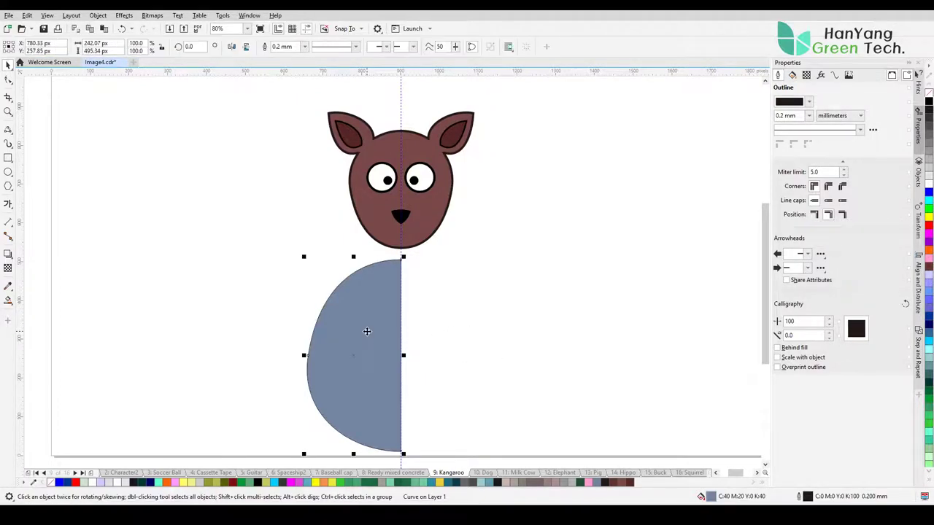
Mirror the half shape with Create New Symmetry, break the link, and convert it to one curve
right_click(353, 317)
click(380, 159)
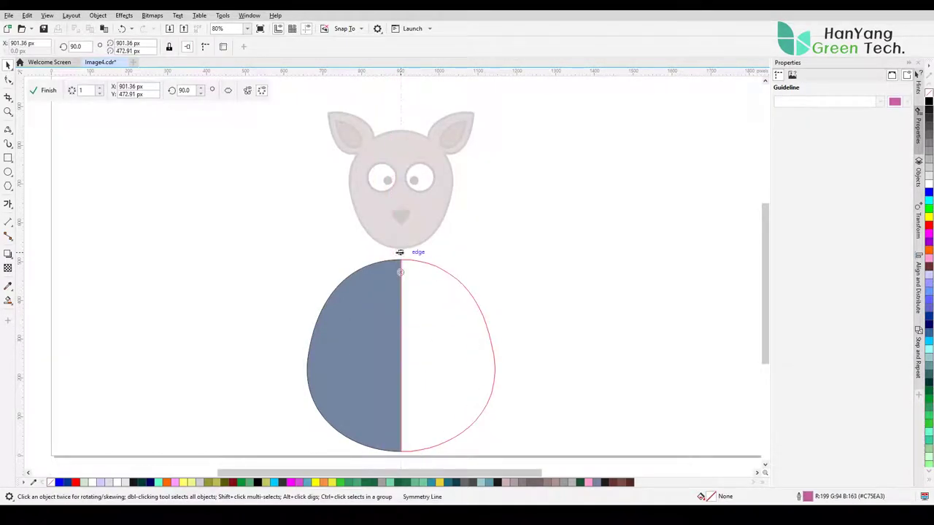
click(44, 90)
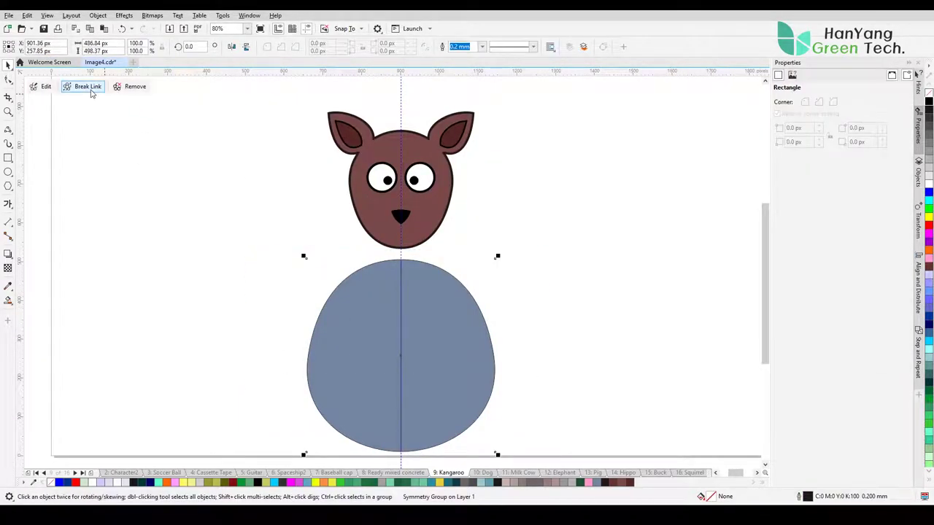
click(83, 89)
right_click(372, 297)
click(398, 25)
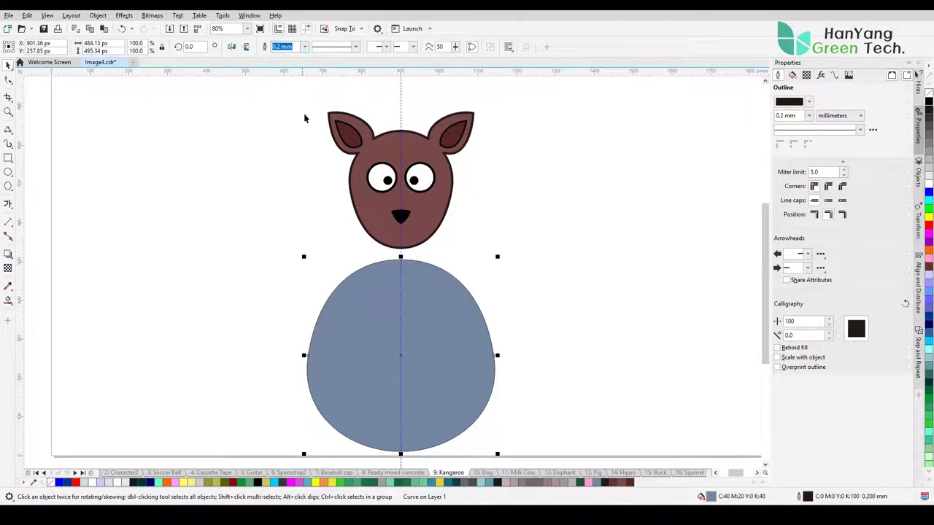
Give the body a 1.5 mm outline and #7A4949 brown fill, and tuck it under the head
click(304, 46)
click(288, 115)
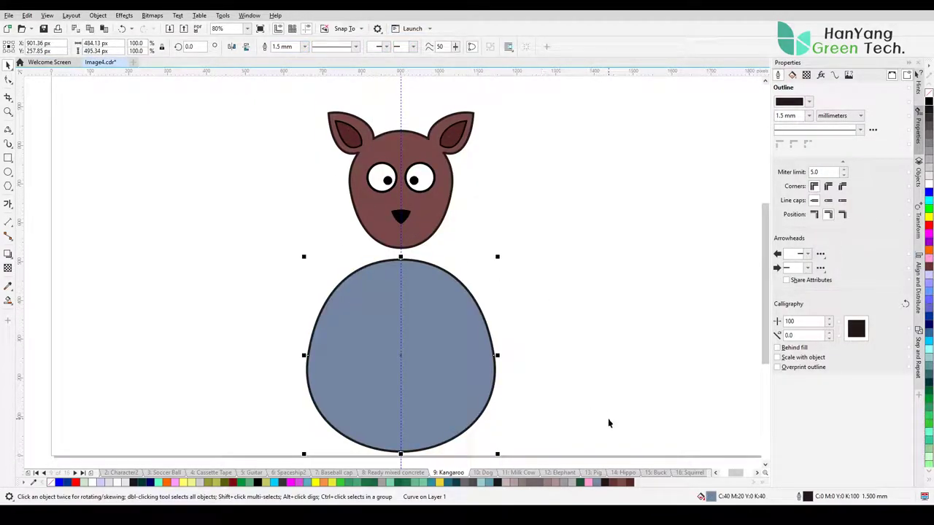
click(632, 482)
click(622, 482)
drag(440, 359, 440, 325)
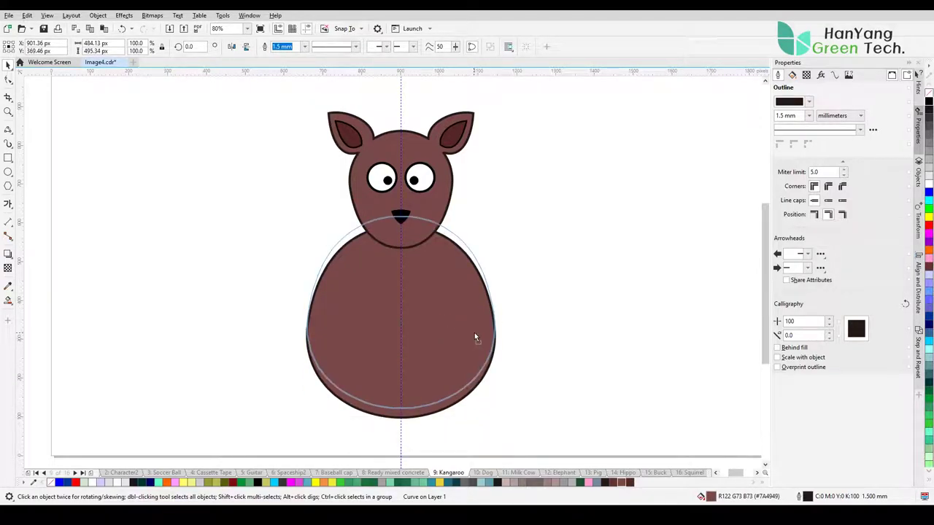
mouse_move(483, 330)
mouse_down()
mouse_move(460, 328)
mouse_move(459, 343)
mouse_up()
key(Escape)
key(Escape)
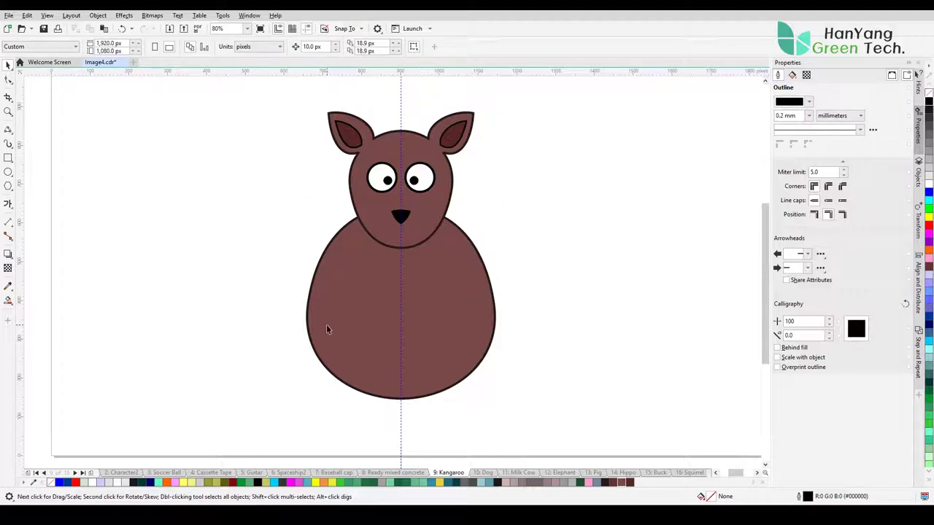
Draw a thick-outlined paw circle on the left side of the kangaroo's body
key(z)
drag(326, 267, 372, 298)
drag(475, 352, 475, 351)
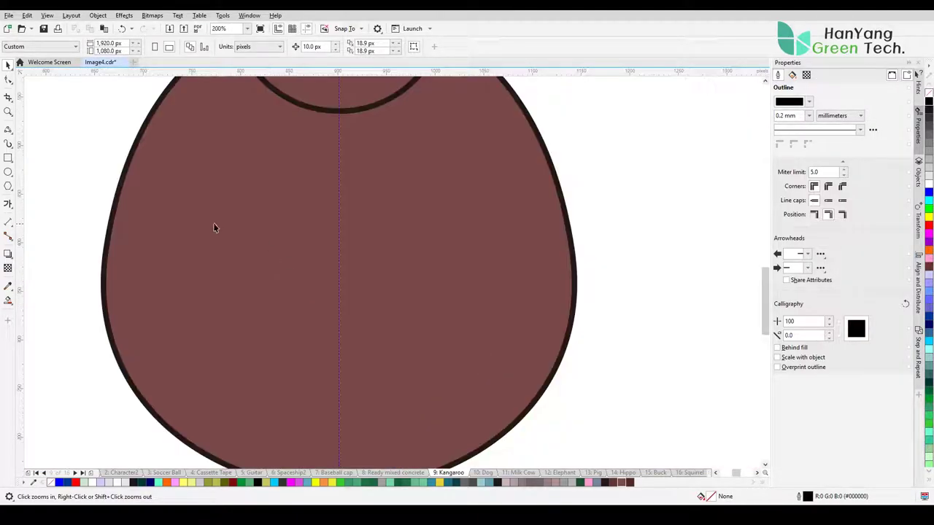
click(8, 173)
drag(258, 253, 307, 206)
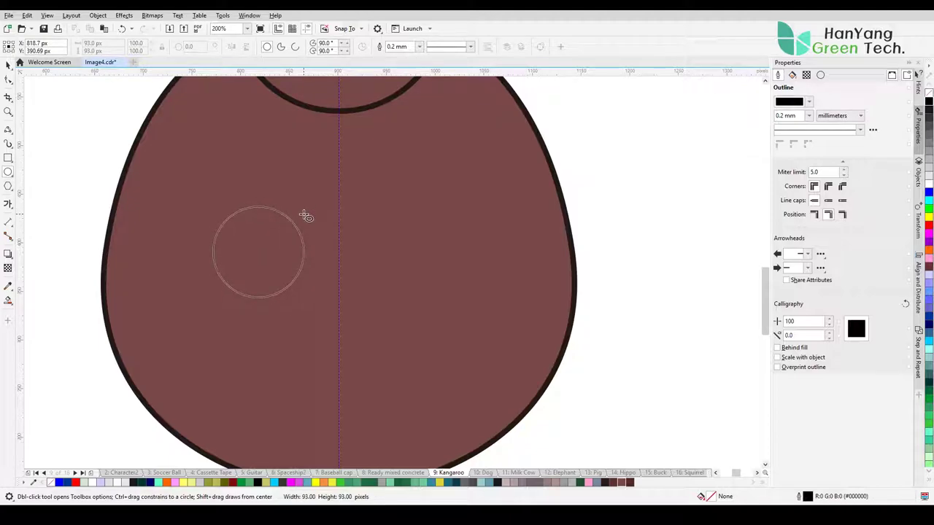
click(419, 46)
click(397, 91)
click(8, 64)
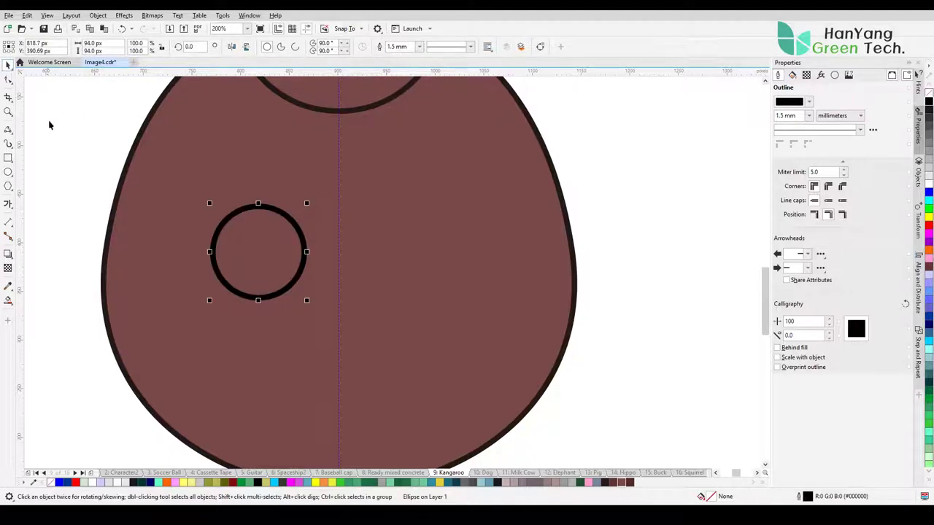
click(49, 123)
drag(264, 254, 253, 225)
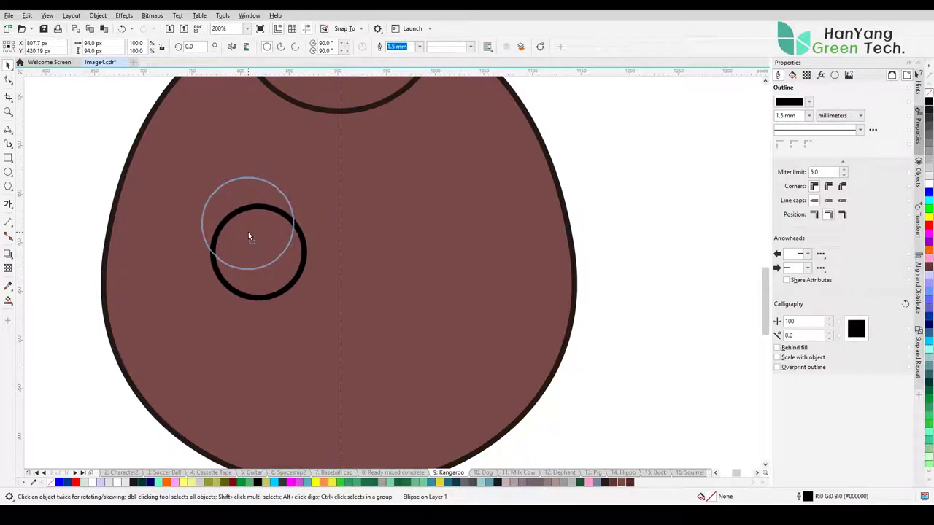
click(86, 182)
Draw tilted 1.0 mm-outlined finger ovals filled dark brown #572626 inside the circle
click(8, 173)
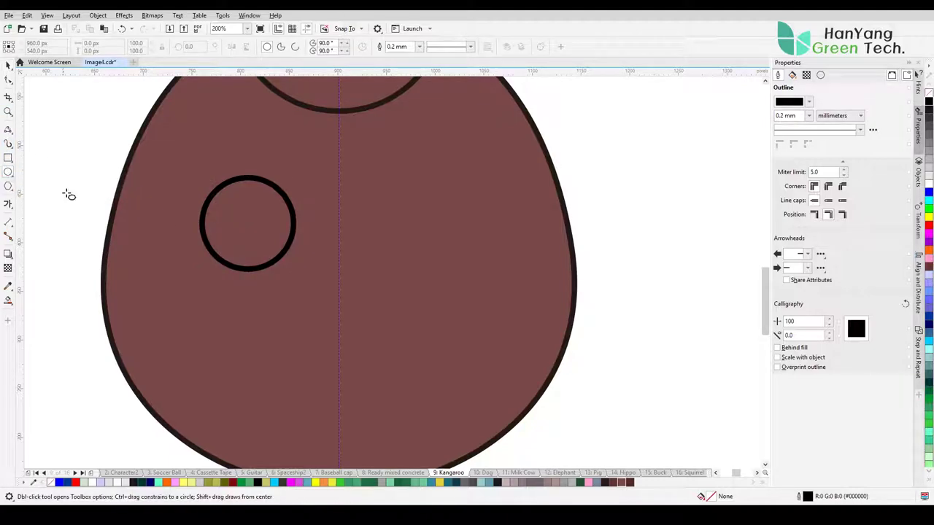
drag(256, 266, 296, 212)
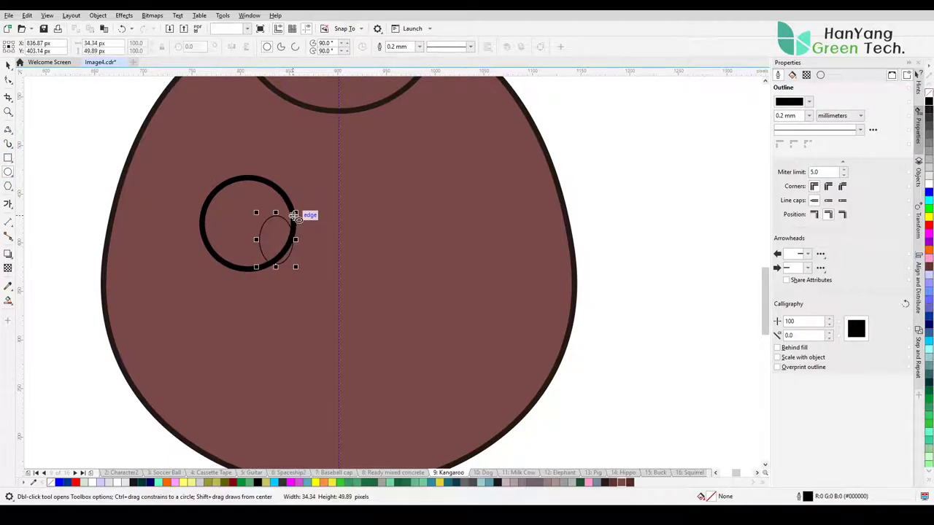
click(419, 46)
click(397, 108)
key(space)
click(275, 239)
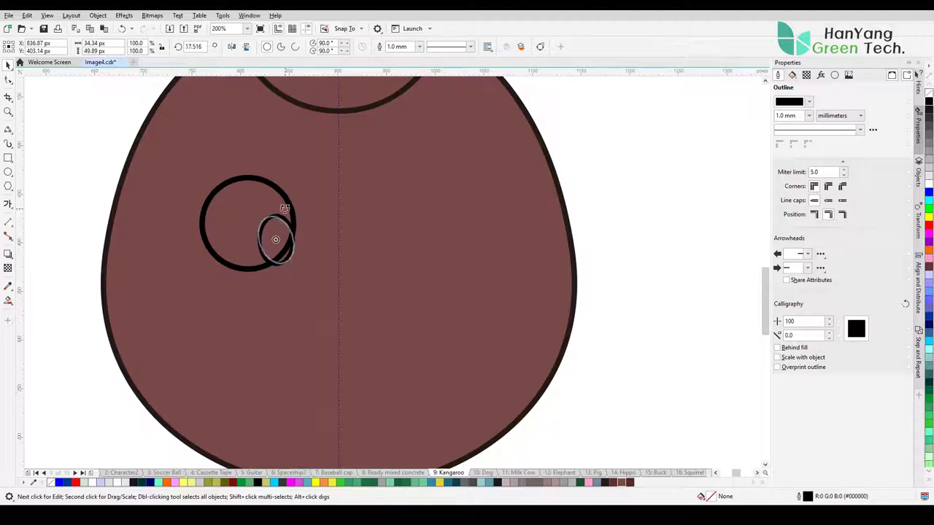
mouse_move(271, 223)
mouse_down()
mouse_move(246, 264)
mouse_move(285, 226)
mouse_up()
click(257, 232)
key(Escape)
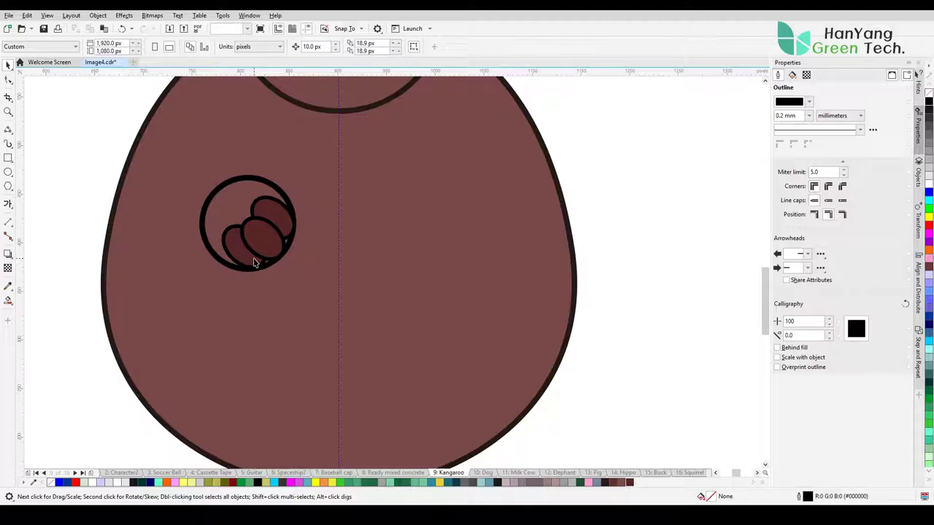
drag(255, 264, 284, 234)
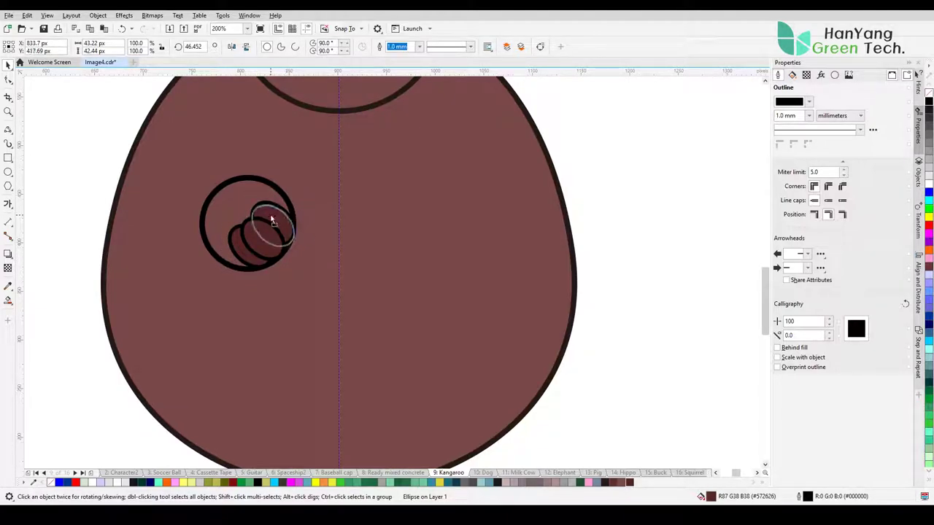
key(Escape)
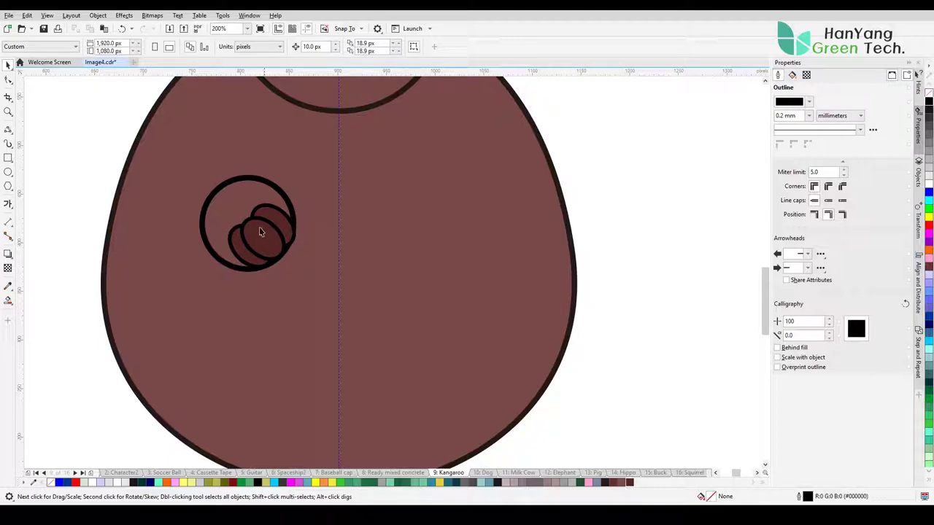
Position the three finger ovals within the circle and select them together with the circle
drag(86, 192, 320, 285)
key(ctrl+z)
drag(91, 186, 343, 290)
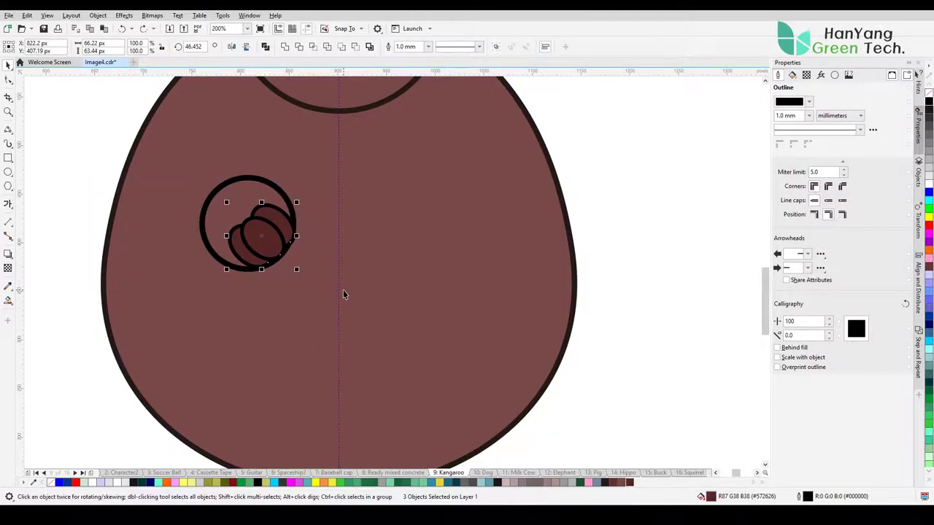
drag(264, 234, 261, 233)
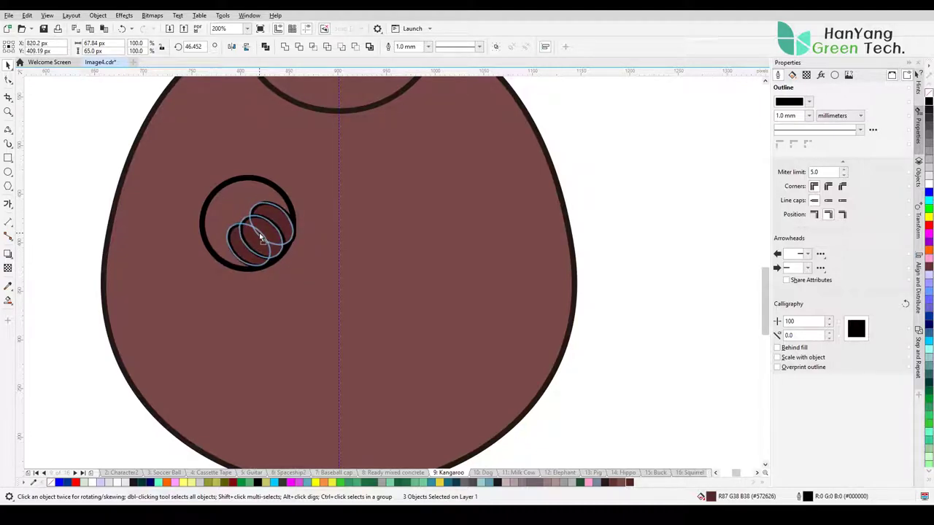
click(247, 251)
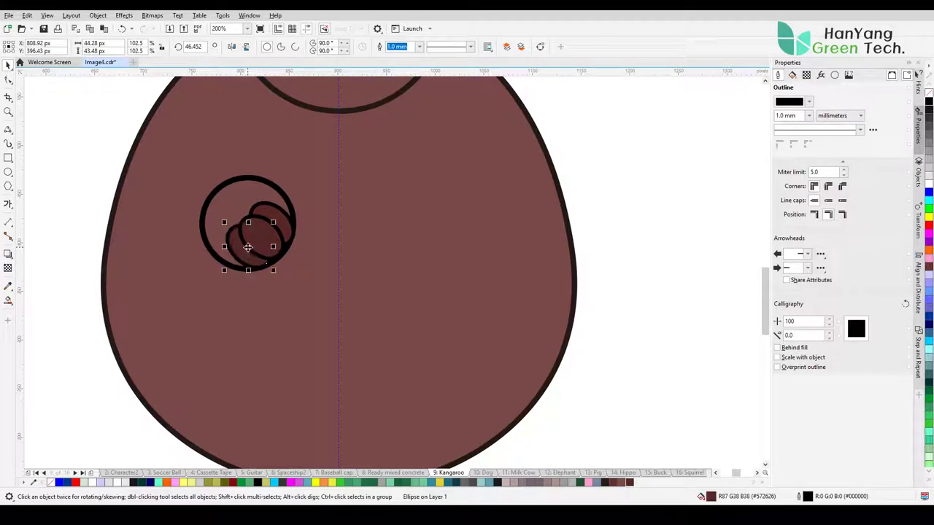
key(Escape)
drag(73, 156, 361, 312)
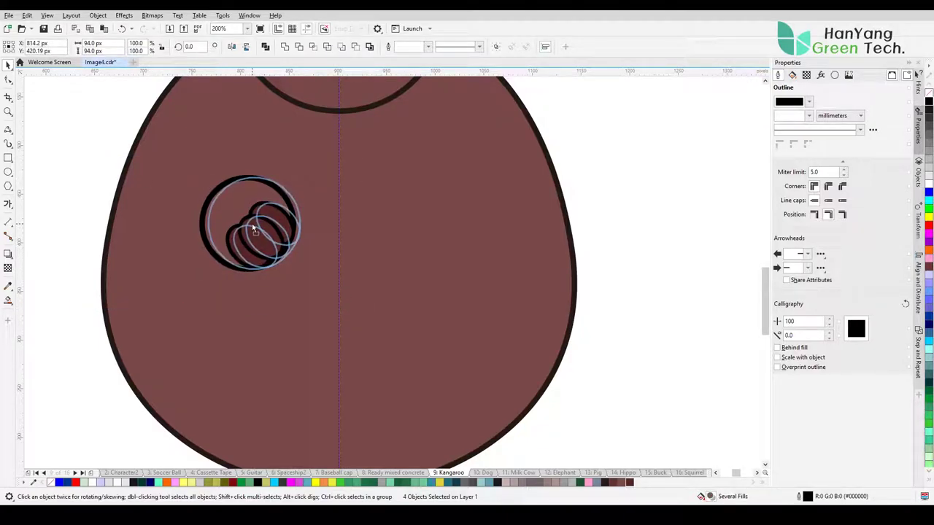
Nudge the paw right, mirror it with Create New Symmetry, and zoom out to the full kangaroo
drag(246, 223, 252, 224)
right_click(257, 227)
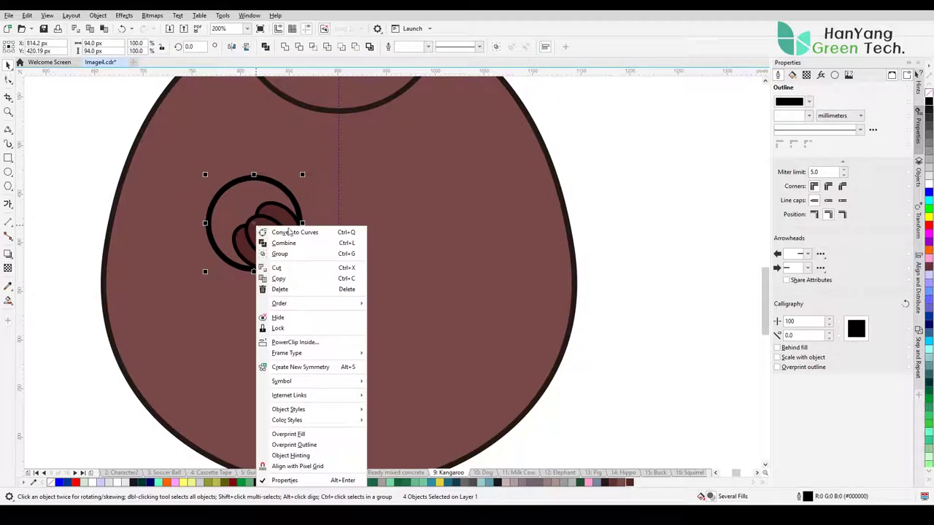
click(300, 367)
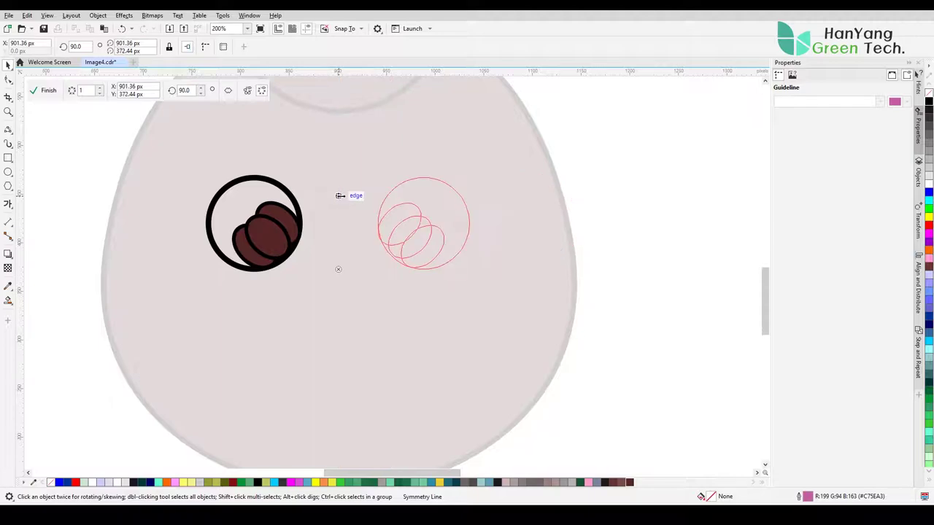
click(44, 89)
key(F4)
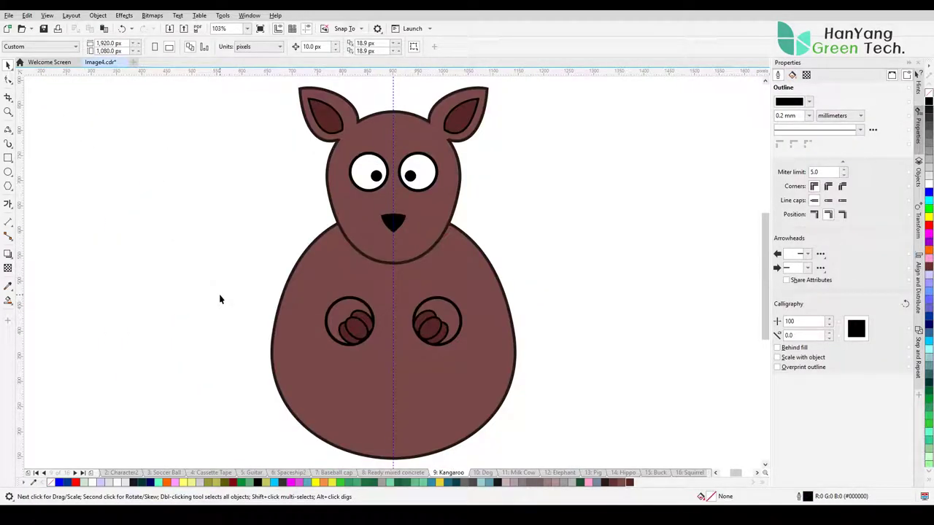
key(z)
right_click(265, 358)
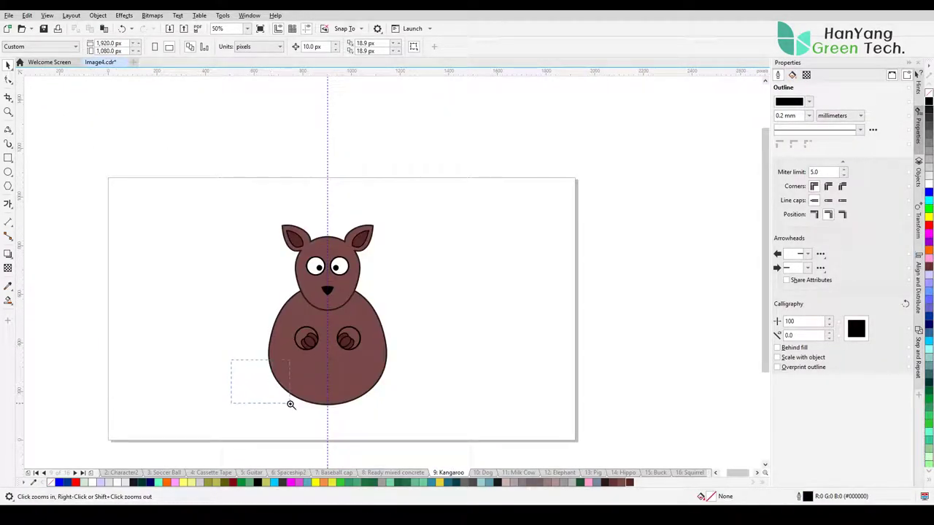
Draw a foot-sized circle below the body with a 1.5 mm outline and brown fill
drag(232, 359, 339, 436)
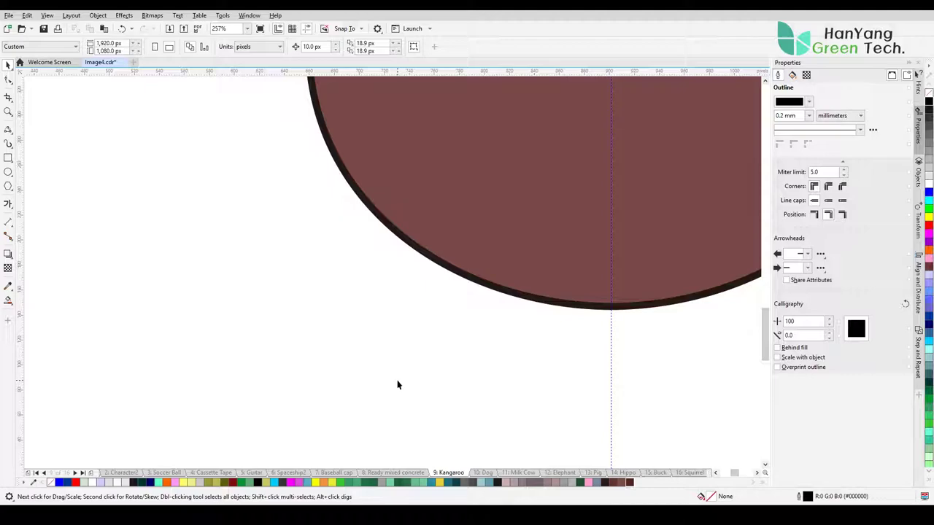
click(9, 172)
drag(478, 397, 428, 259)
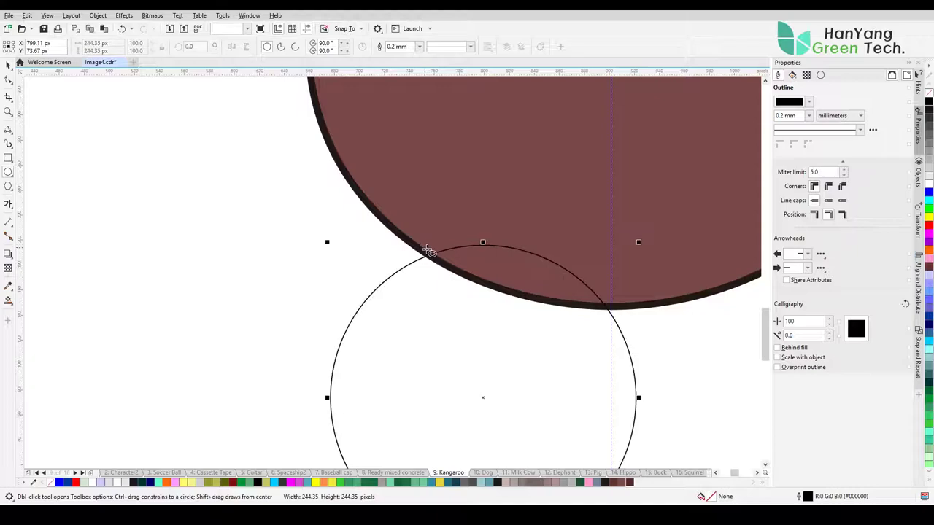
scroll(467, 275, down, 3)
key(space)
drag(478, 340, 467, 326)
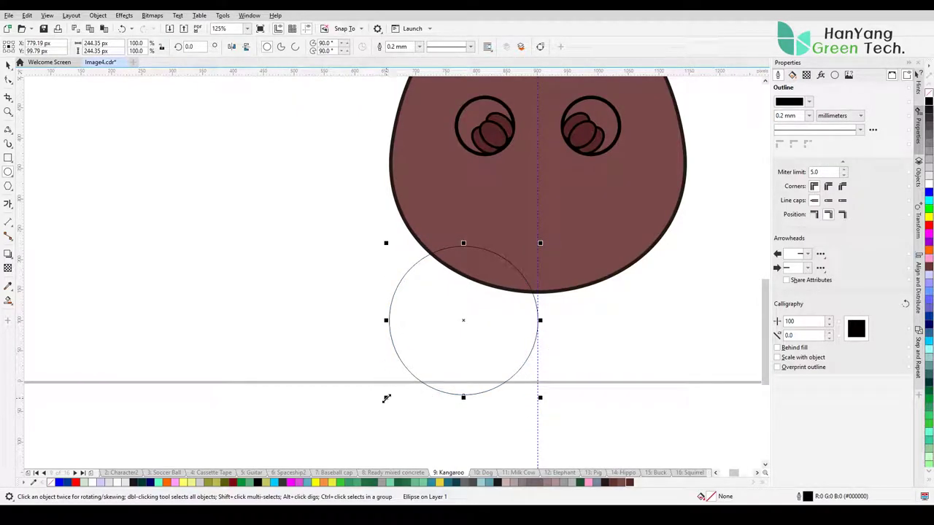
drag(386, 396, 421, 363)
click(419, 46)
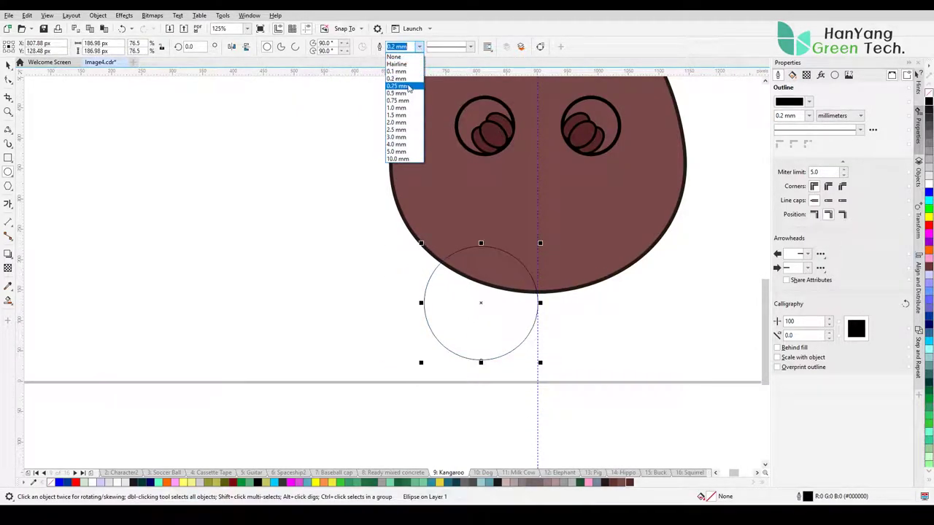
click(407, 119)
click(621, 483)
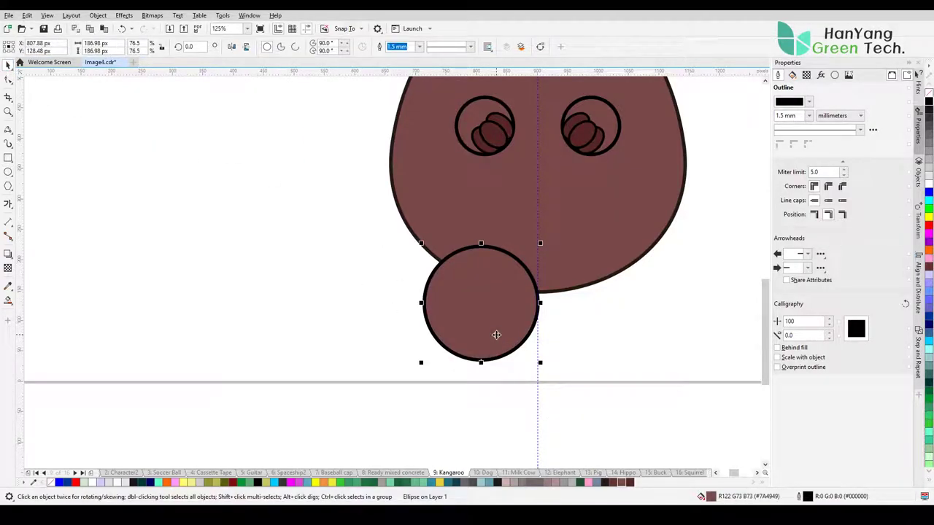
key(Escape)
Draw a 1.5 mm-outlined rectangle covering the circle's lower half
click(9, 157)
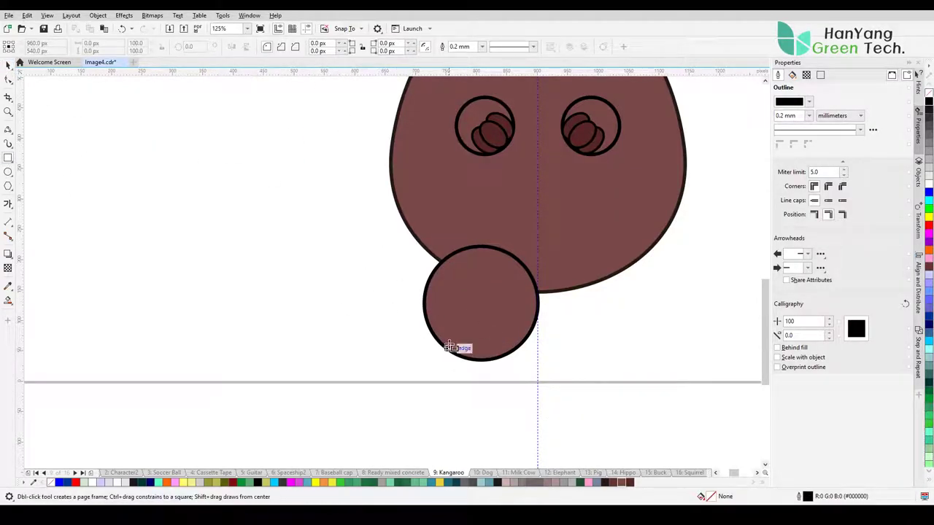
drag(403, 326, 556, 396)
click(481, 46)
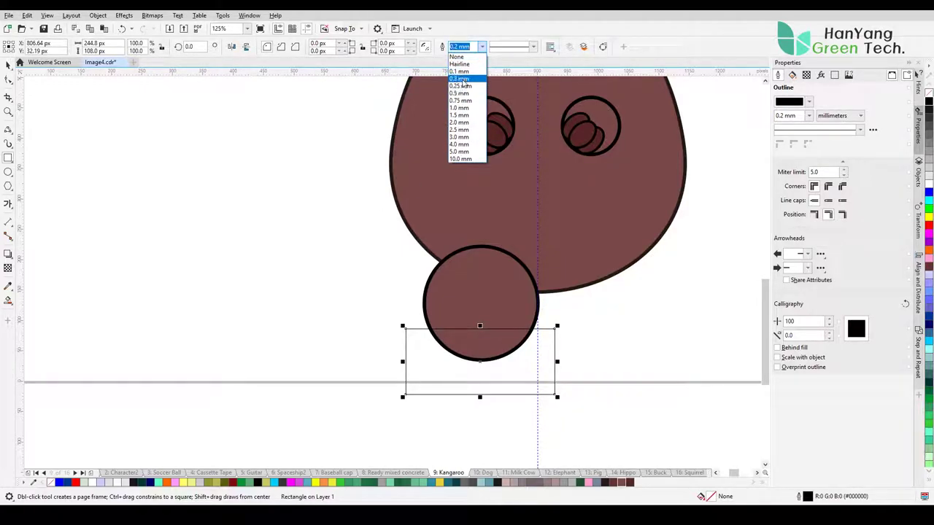
click(463, 130)
key(space)
click(479, 361)
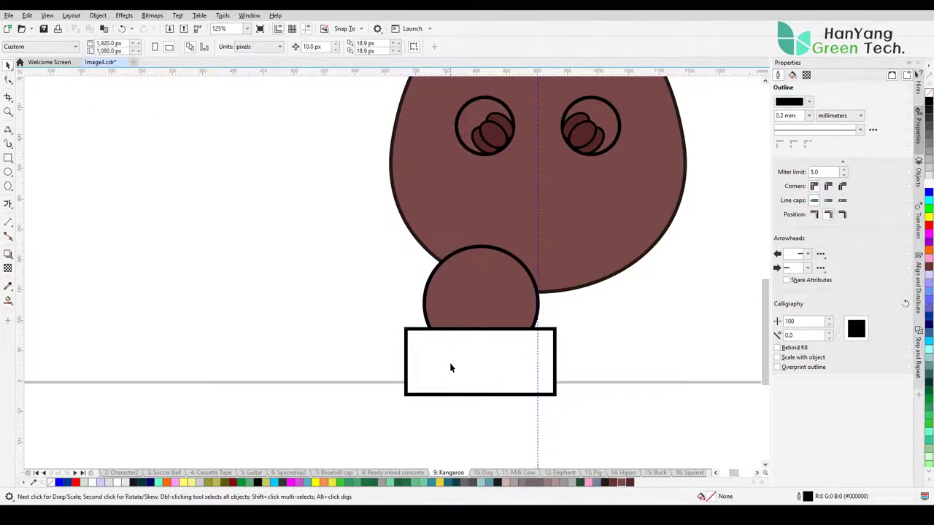
key(Up)
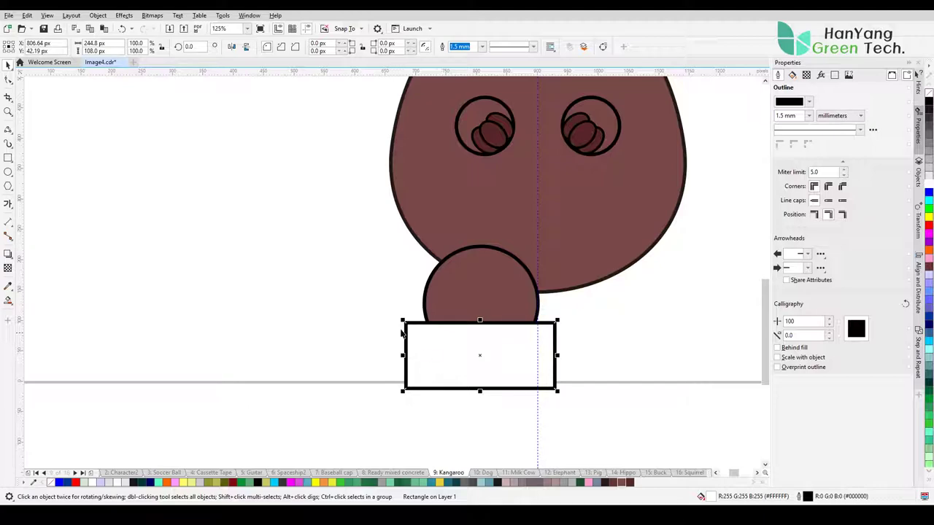
Cut the foot flat along its base using Back Minus Front on the rectangle and circle
shift+click(442, 305)
click(351, 322)
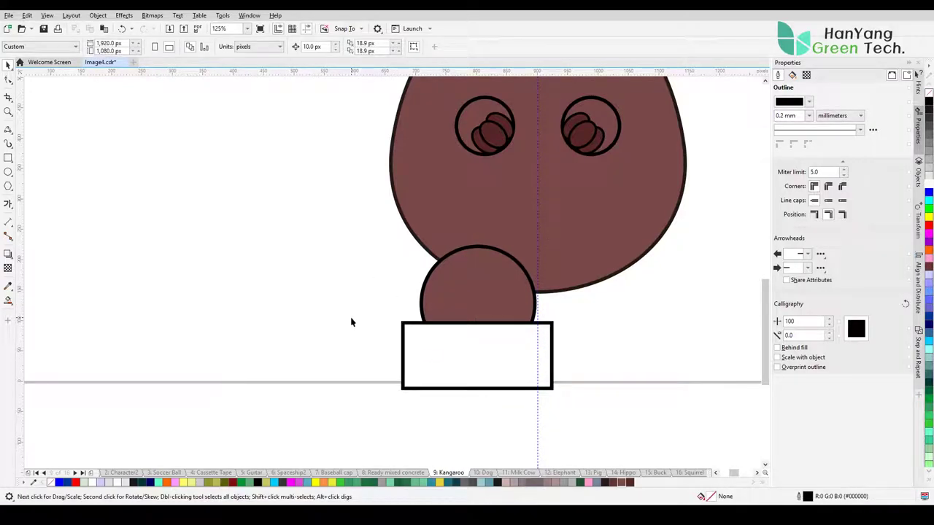
click(475, 365)
shift+click(479, 303)
click(355, 47)
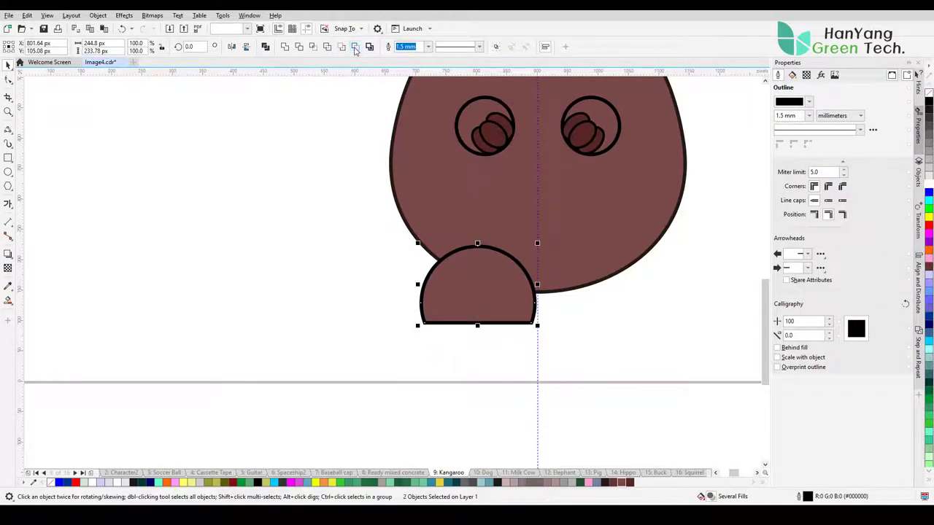
click(349, 264)
click(8, 172)
Draw a small dark red-brown toe oval with a 1.0 mm outline on the foot
drag(351, 290, 381, 328)
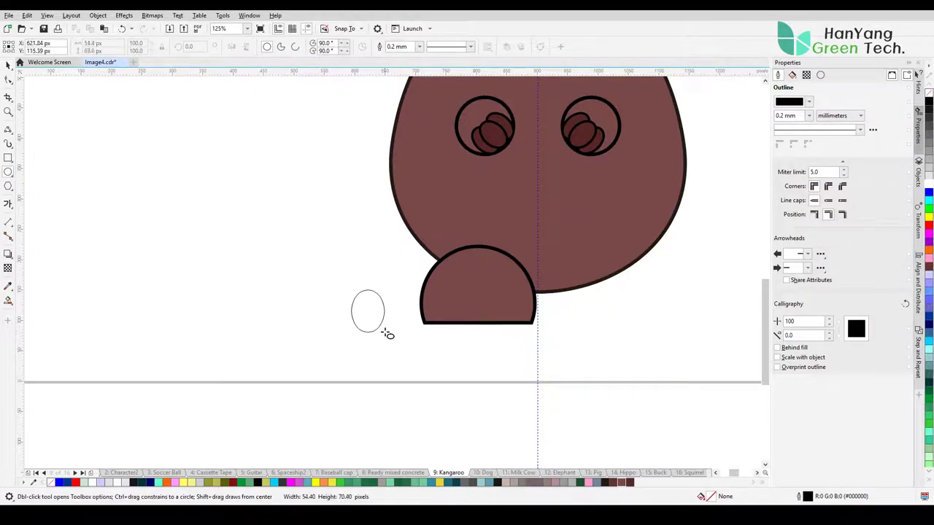
click(420, 46)
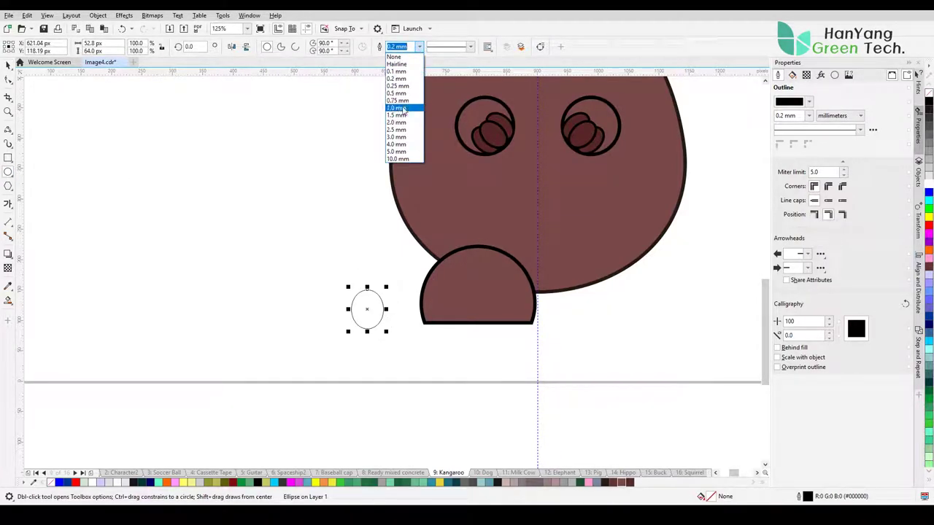
click(405, 109)
click(10, 65)
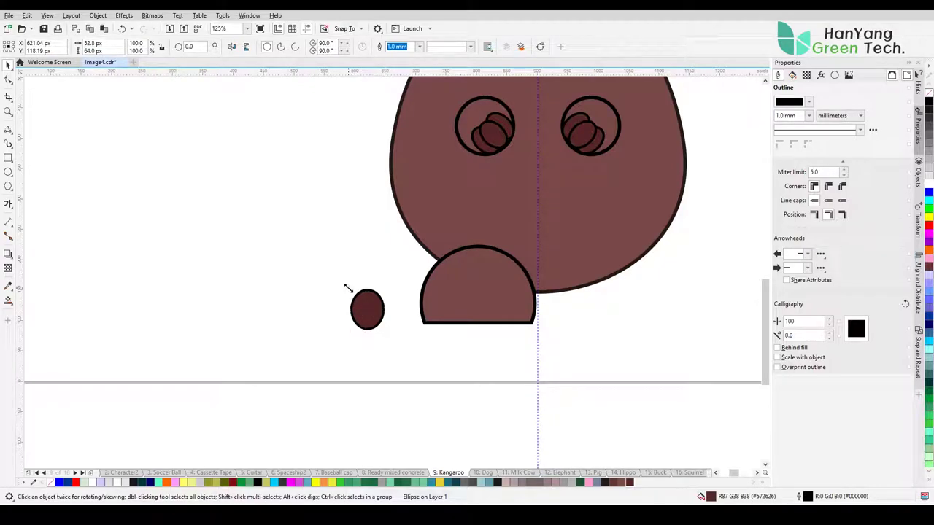
drag(348, 288, 477, 308)
click(445, 291)
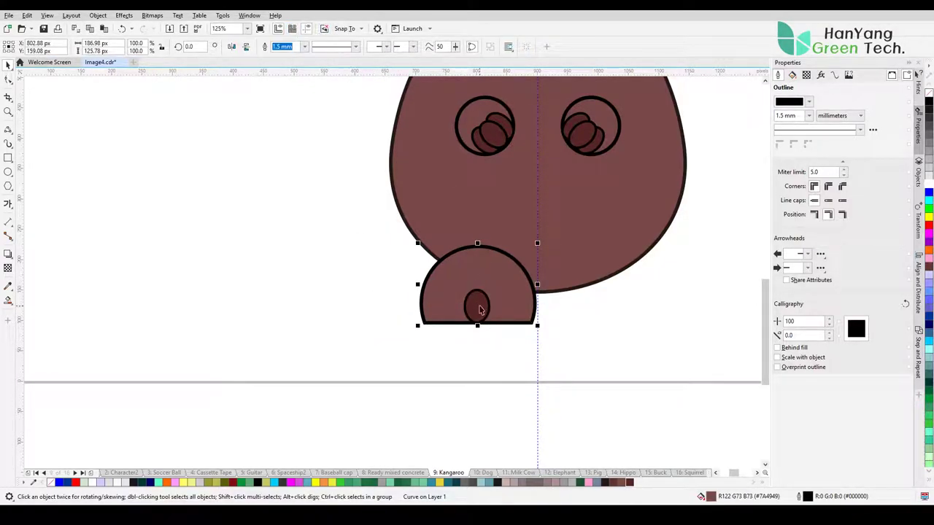
click(476, 305)
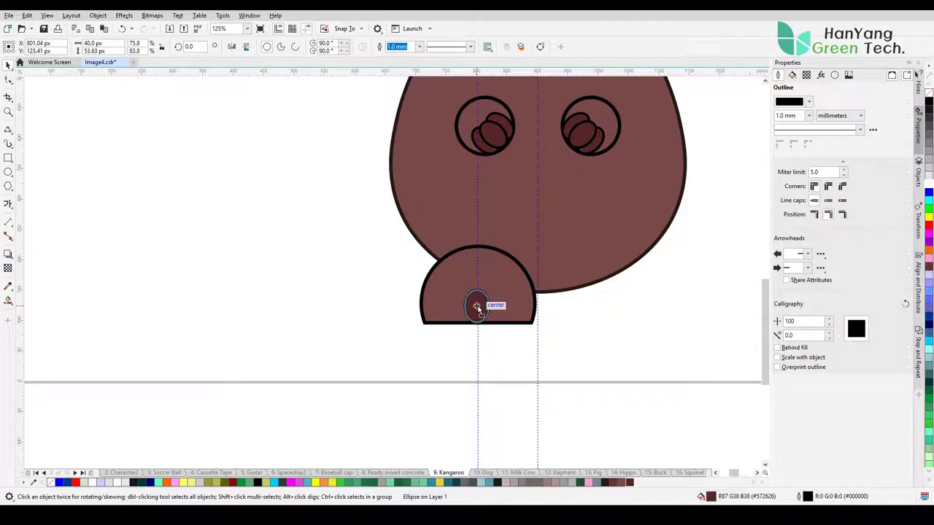
drag(489, 289, 496, 284)
Duplicate the toe into three overlapping ovals and widen them sideways
mouse_move(472, 319)
mouse_down()
mouse_move(453, 319)
mouse_move(504, 322)
mouse_up()
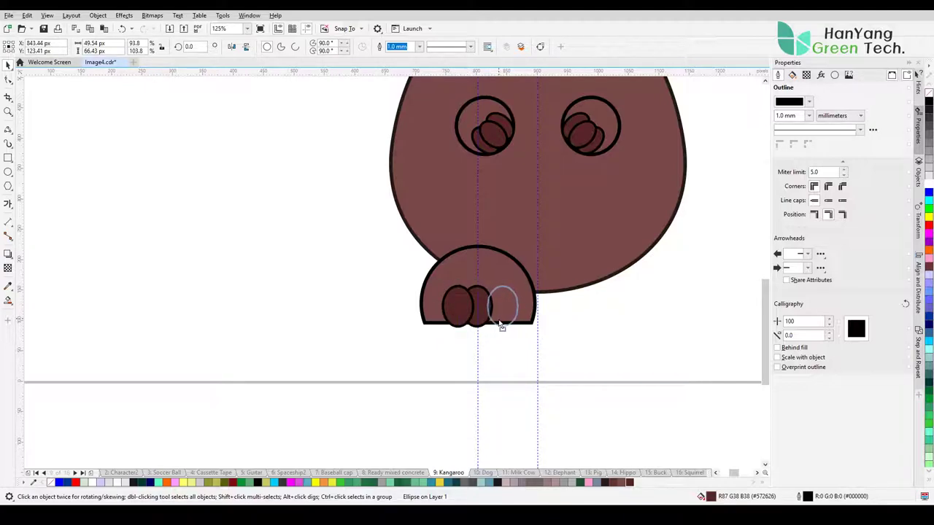
click(488, 346)
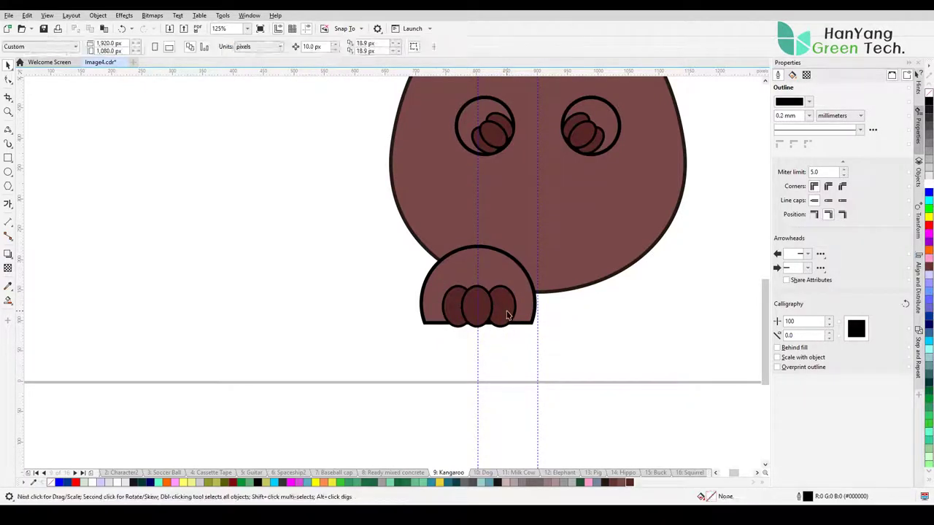
click(507, 313)
drag(519, 362, 430, 279)
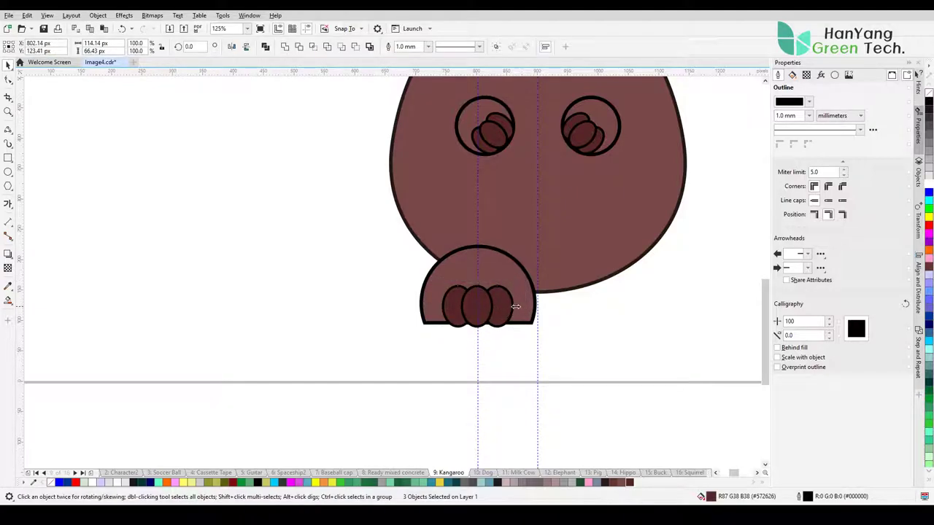
drag(512, 305, 520, 306)
click(512, 370)
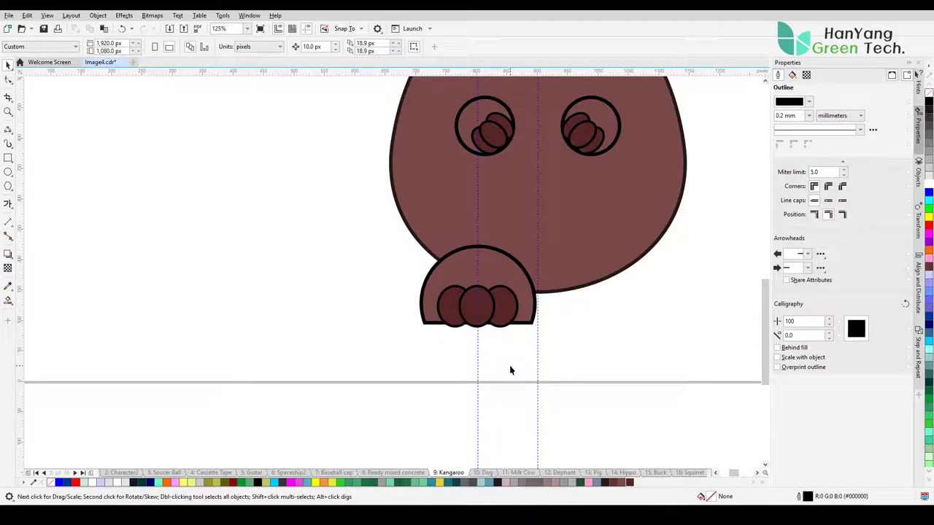
Mirror the foot and its three toes across the body's centre line for a matching right foot
drag(562, 244, 576, 223)
right_click(478, 286)
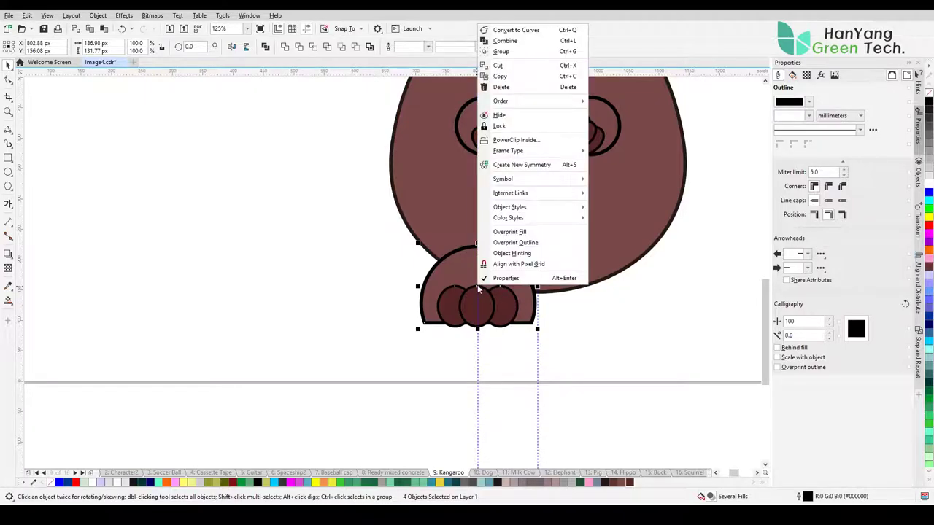
click(522, 167)
drag(394, 349, 537, 344)
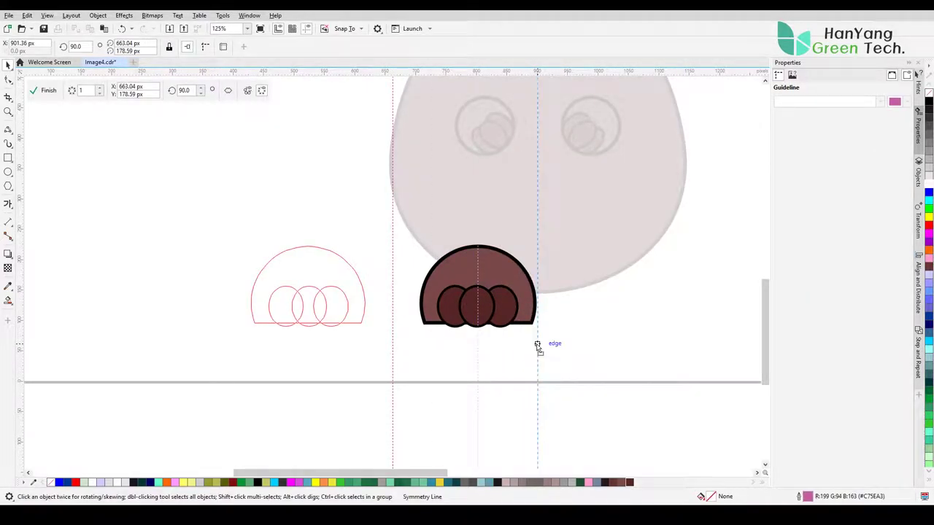
click(44, 91)
Fit the kangaroo in view, then zoom in on the belly below the arms
key(F4)
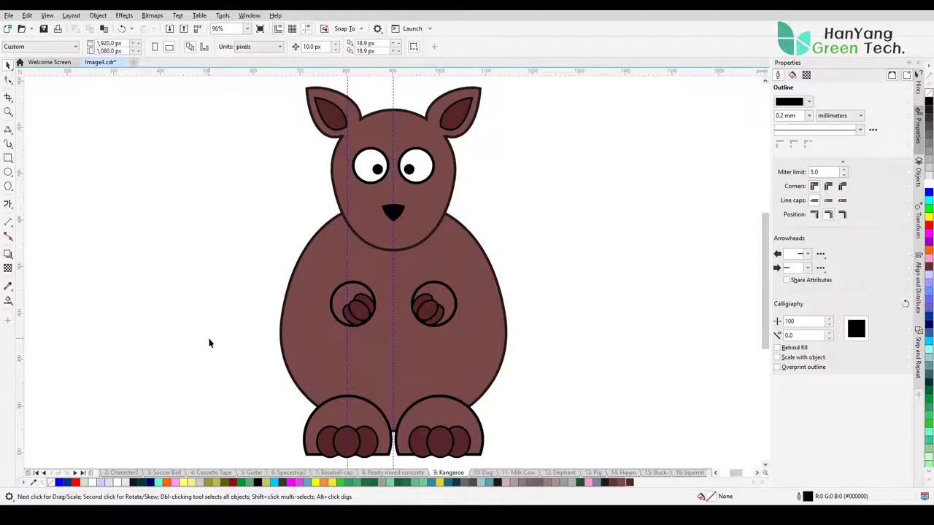
key(z)
drag(332, 322, 479, 382)
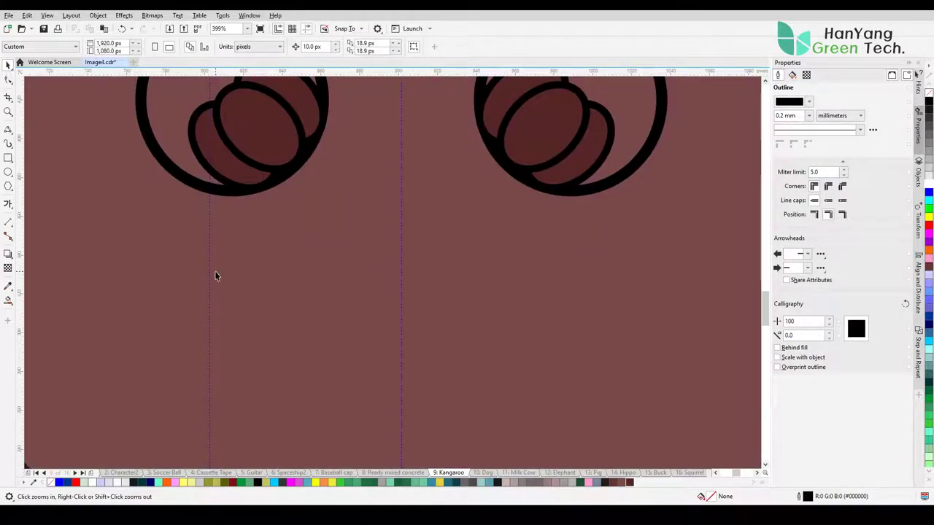
Draw a 1.5 mm black downward 3-point arc across the belly, stretched wider
click(8, 129)
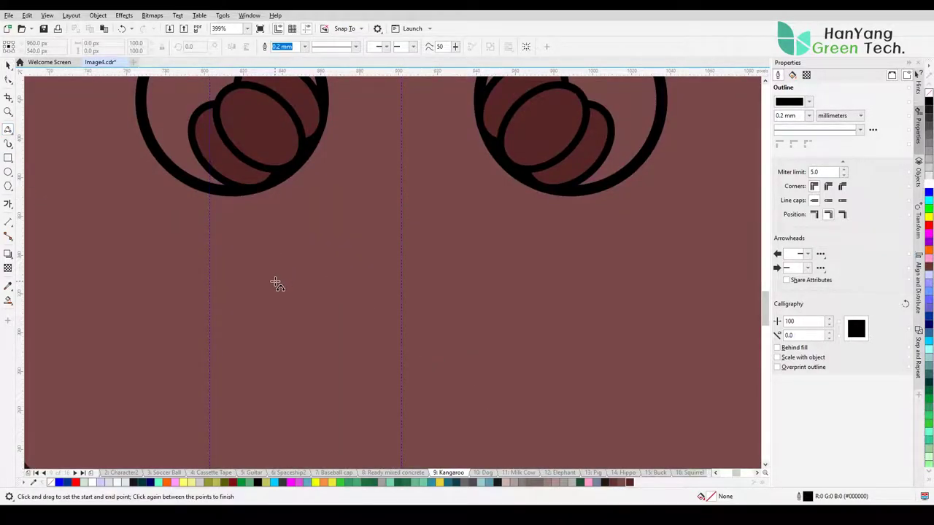
drag(275, 283, 535, 281)
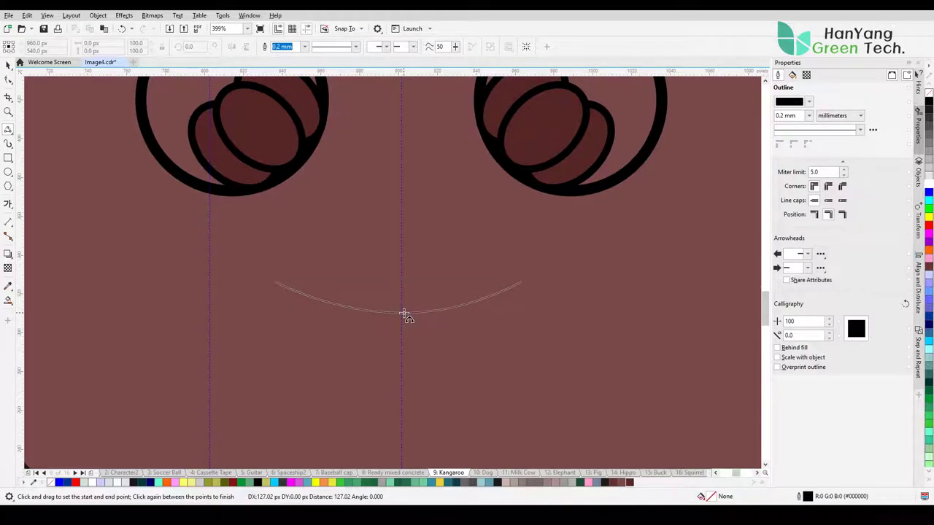
click(403, 312)
click(304, 46)
click(288, 109)
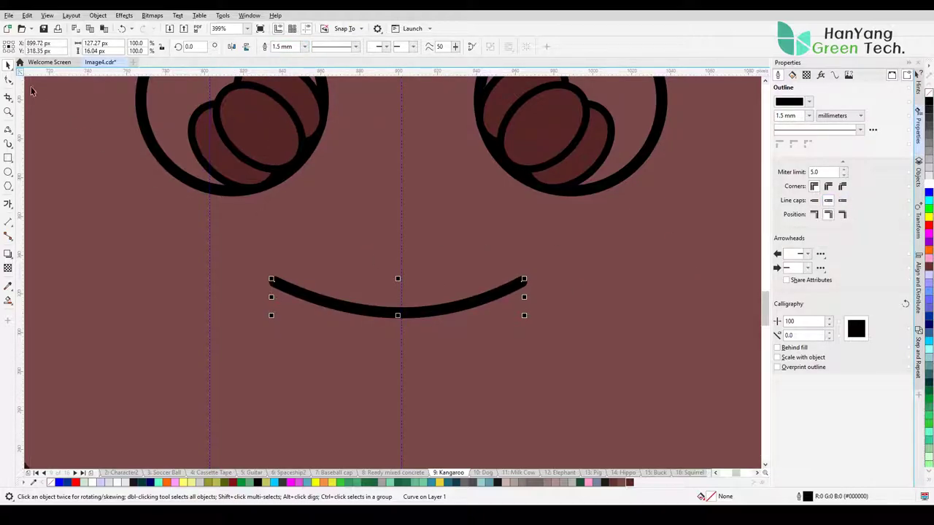
scroll(445, 379, down, 5)
scroll(489, 384, up, 4)
click(445, 293)
drag(544, 285, 558, 285)
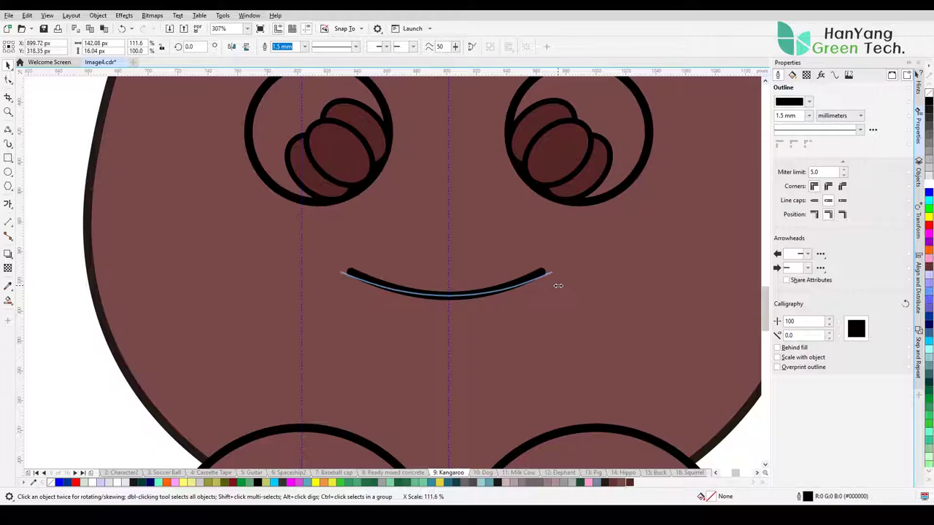
scroll(368, 378, down, 5)
key(Escape)
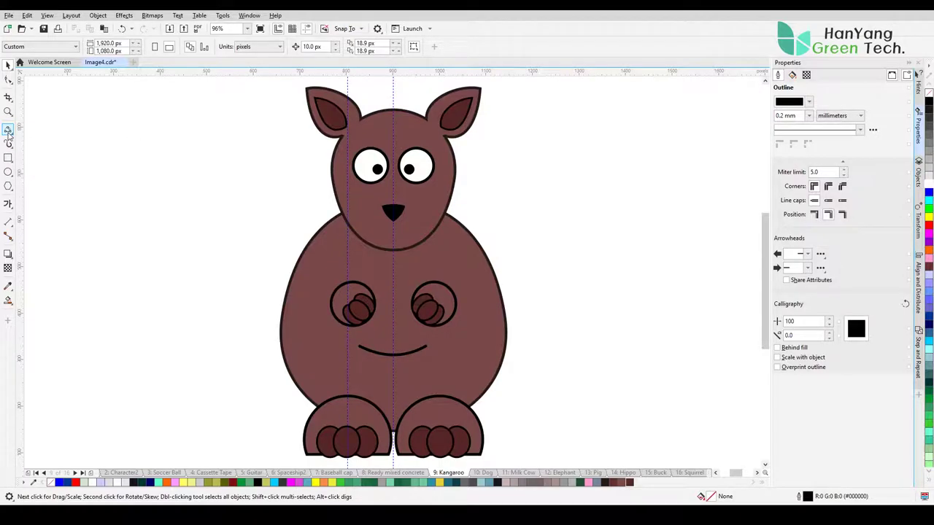
Trace a closed, tapered tail shape with the Pen tool, extending left from the left foot
click(8, 130)
click(37, 162)
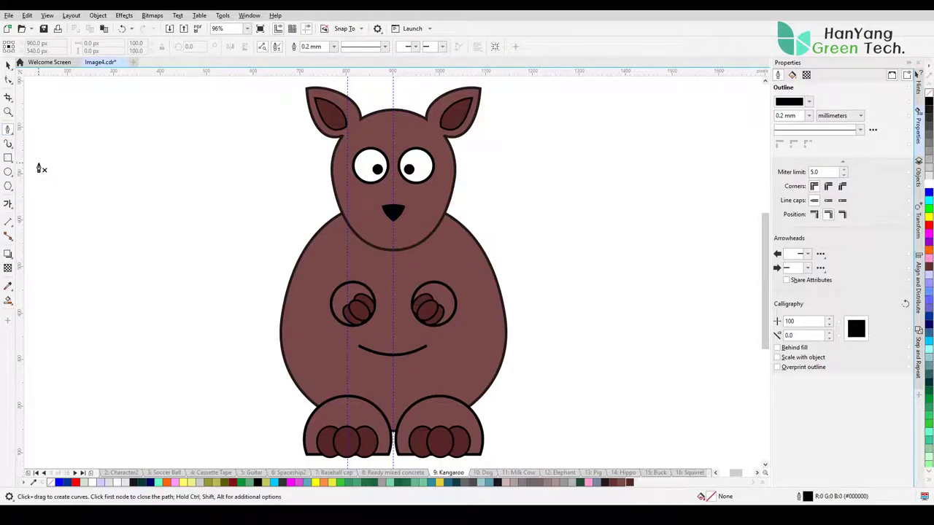
click(307, 454)
click(189, 450)
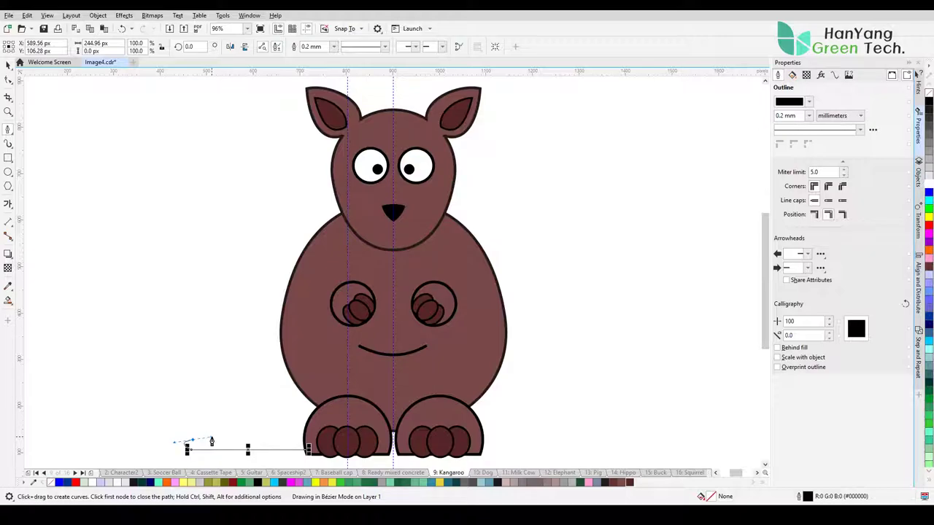
click(189, 441)
click(315, 429)
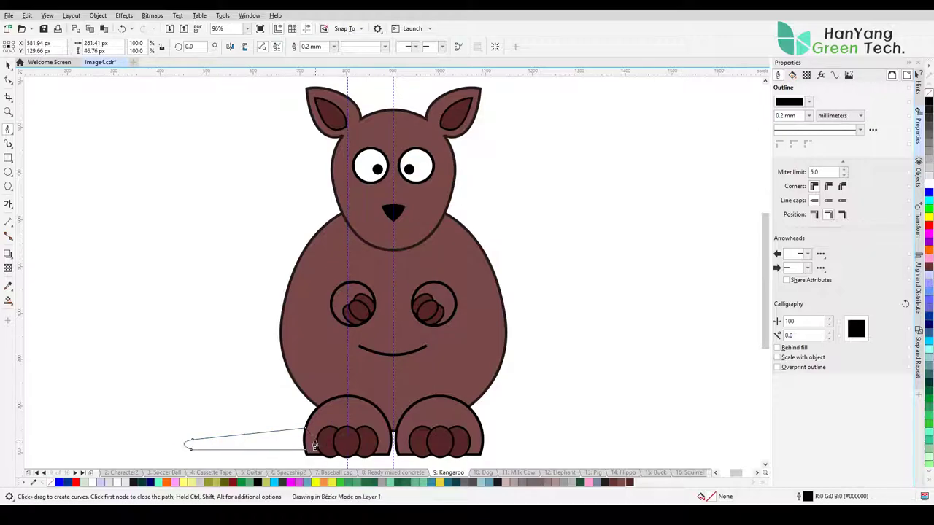
click(315, 445)
key(space)
click(211, 297)
Fill the tail with the body's brown, give it a 1.5 mm outline, and adjust the tip nodes
click(248, 441)
click(620, 483)
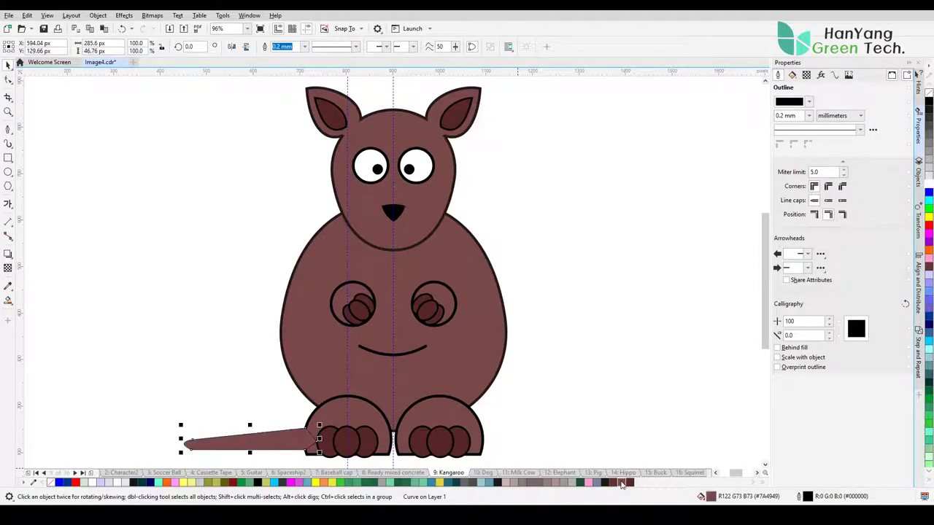
click(304, 46)
click(286, 116)
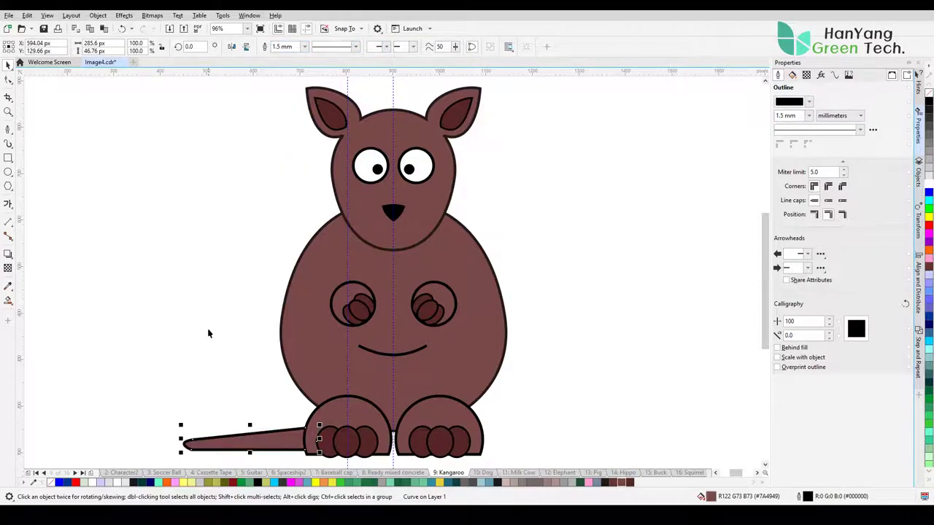
scroll(175, 413, up, 5)
key(F10)
mouse_move(167, 339)
mouse_down()
mouse_move(207, 374)
mouse_move(214, 356)
mouse_move(229, 357)
mouse_move(199, 361)
mouse_up()
key(space)
click(299, 264)
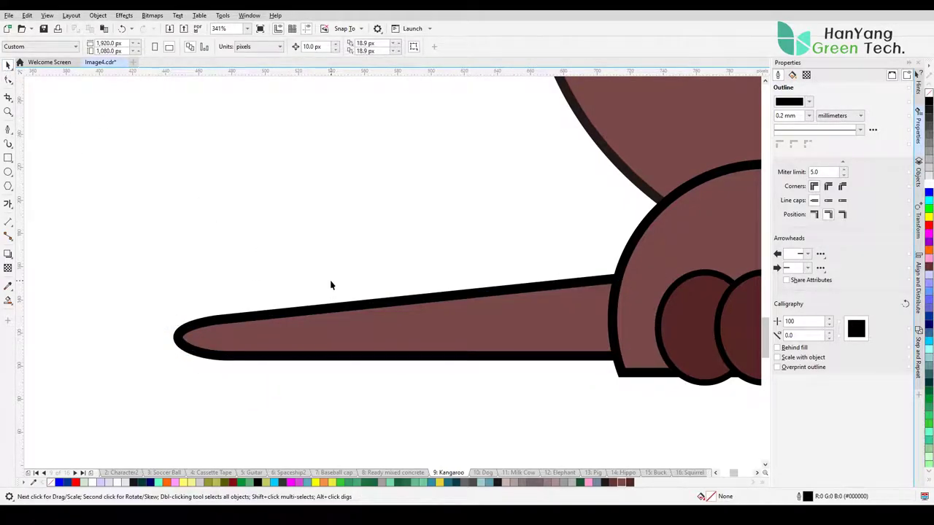
key(F3)
Draw two 3-point curves spanning from the neck to the right cheek under the chin
key(F2)
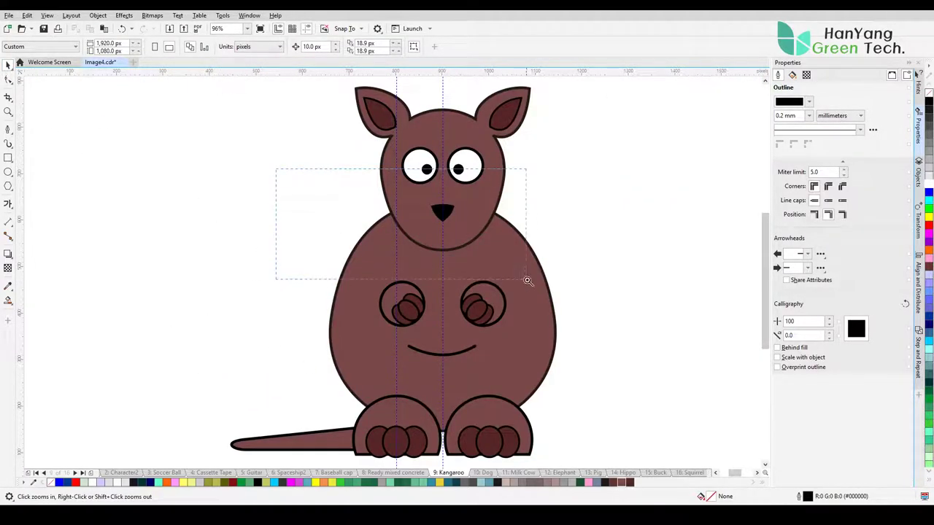
drag(277, 167, 525, 277)
click(11, 132)
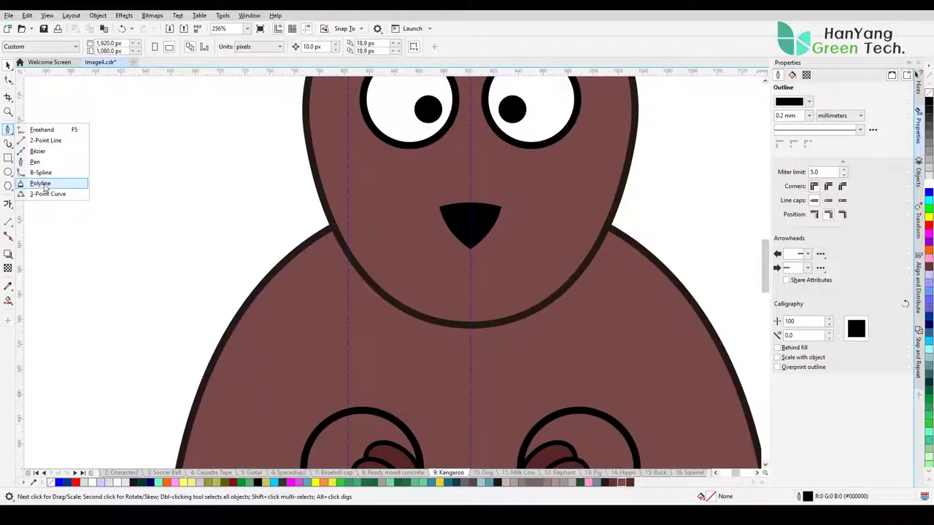
click(42, 185)
mouse_move(334, 226)
mouse_down()
mouse_move(622, 222)
mouse_move(636, 101)
mouse_up()
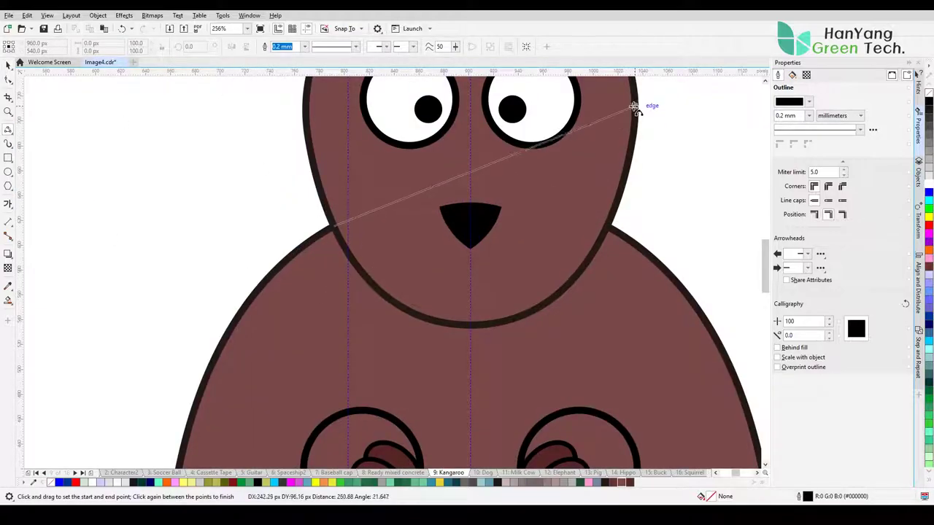
click(509, 302)
drag(333, 226, 635, 102)
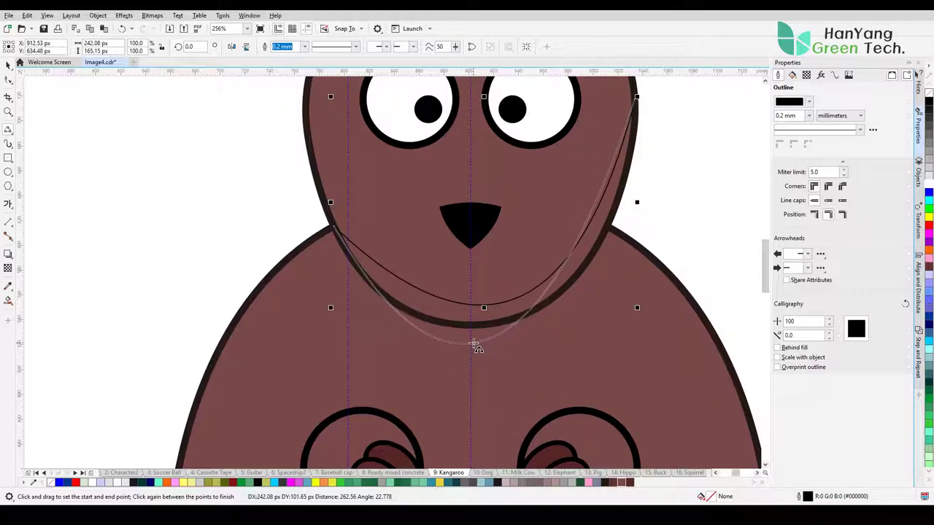
click(477, 361)
Reshape the lower curve's right, bottom and left nodes into a crescent
click(8, 80)
click(43, 77)
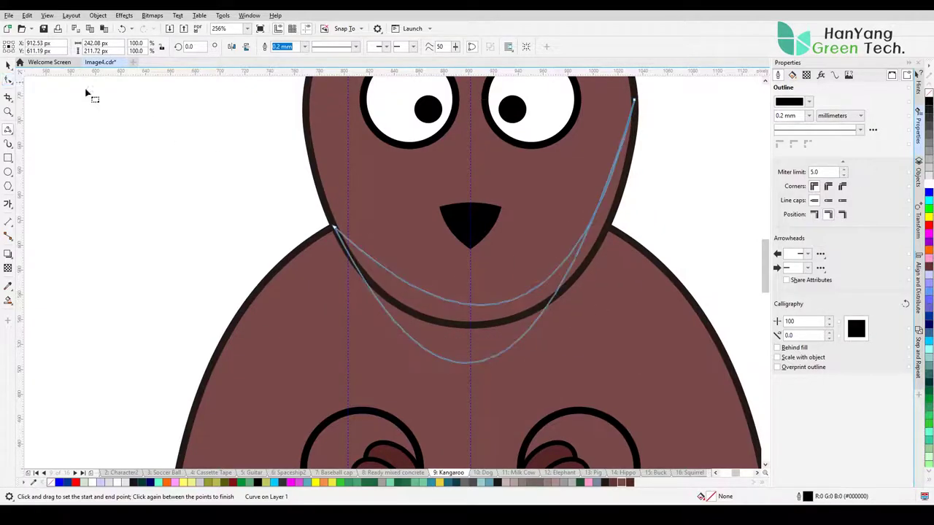
click(570, 314)
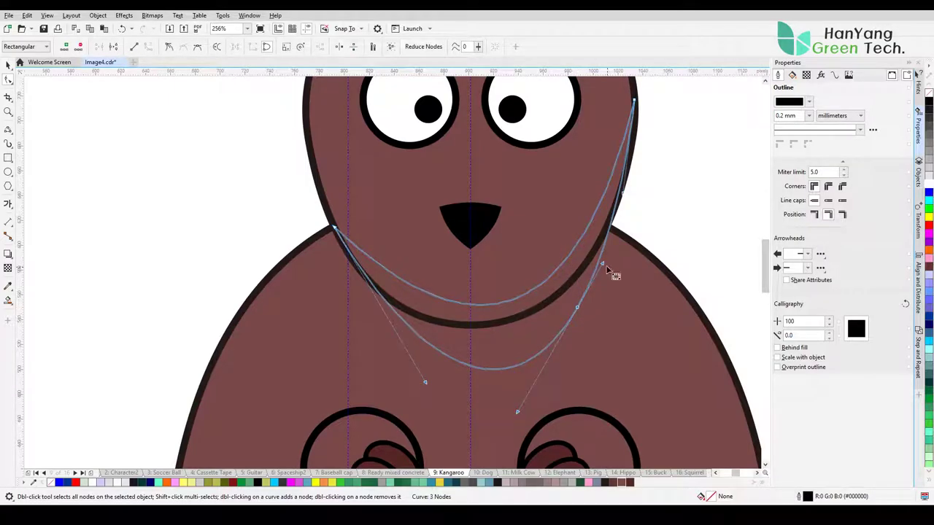
drag(634, 205, 478, 366)
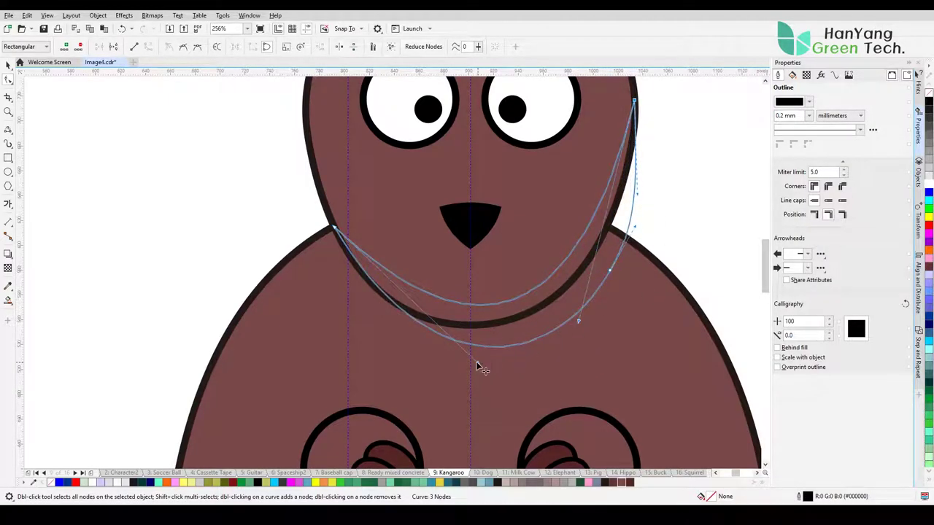
drag(626, 248, 635, 226)
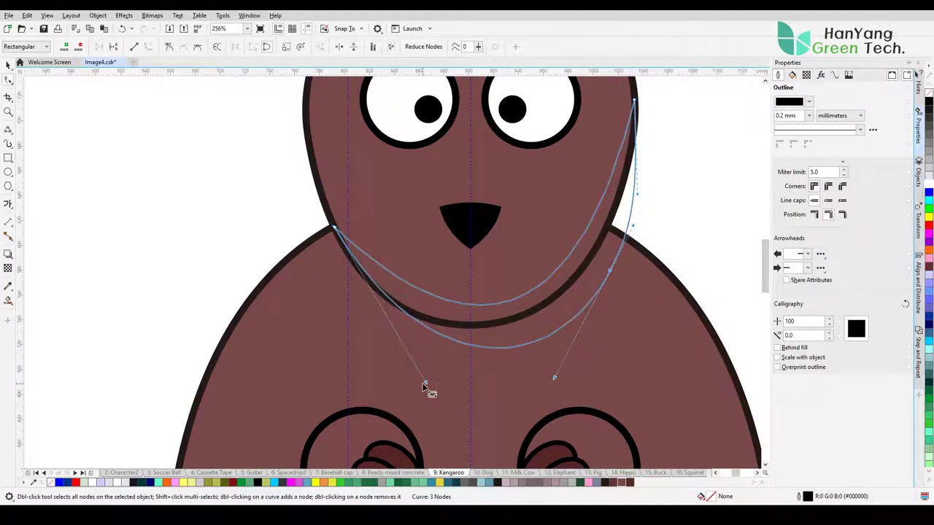
drag(428, 387, 377, 394)
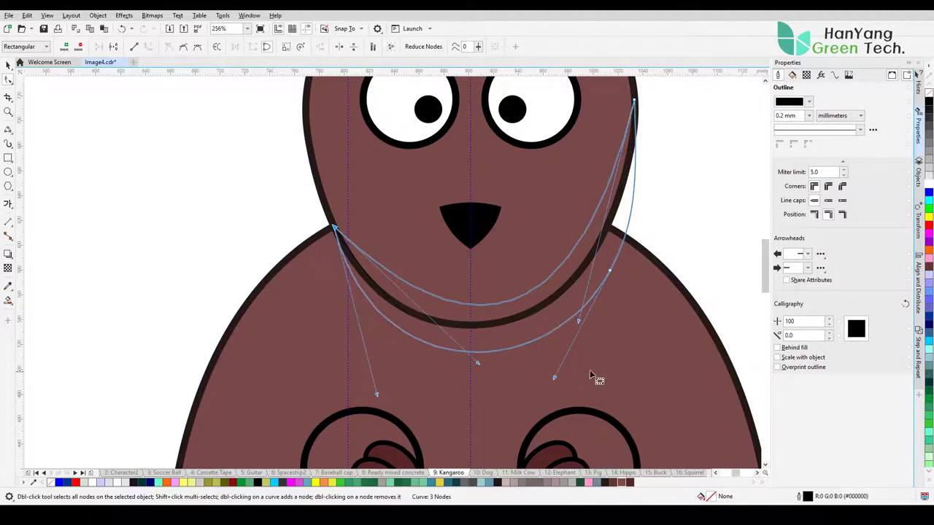
key(space)
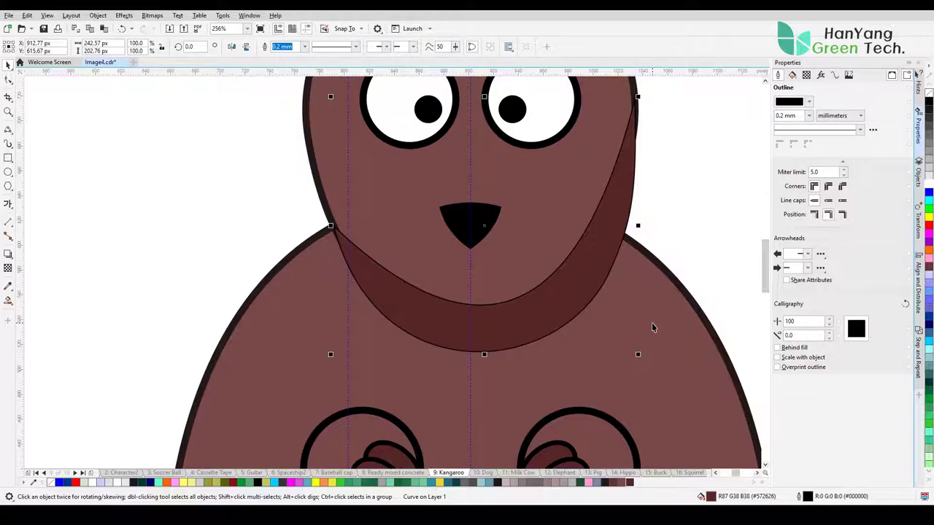
Remove the crescent's outline and place it inside the body shape
click(304, 46)
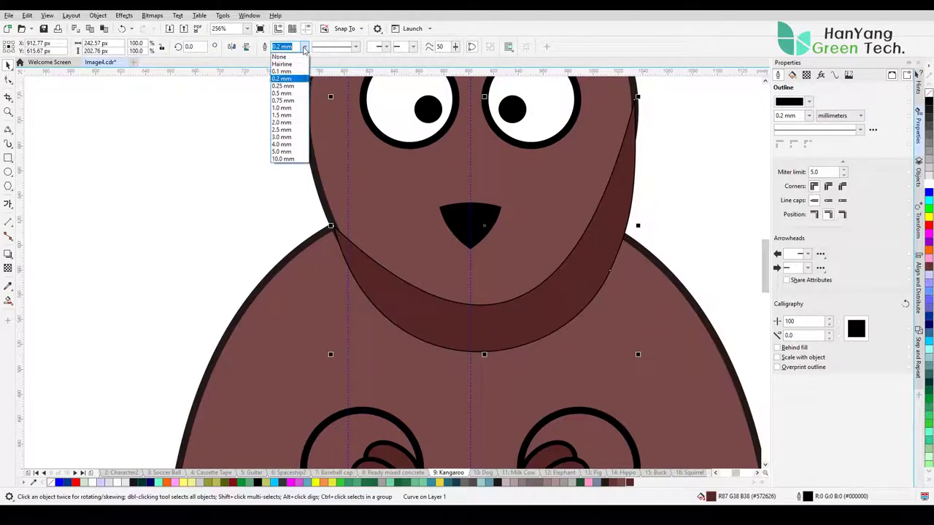
click(296, 59)
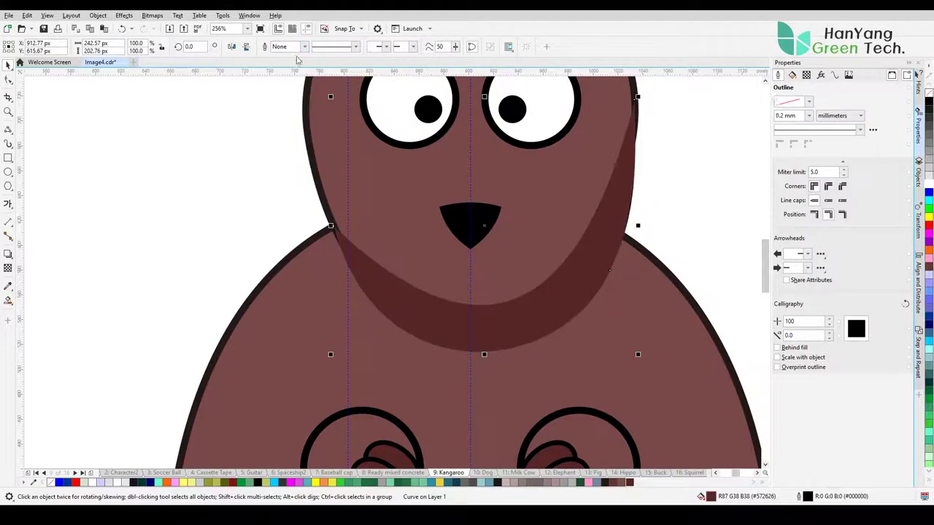
right_click(609, 210)
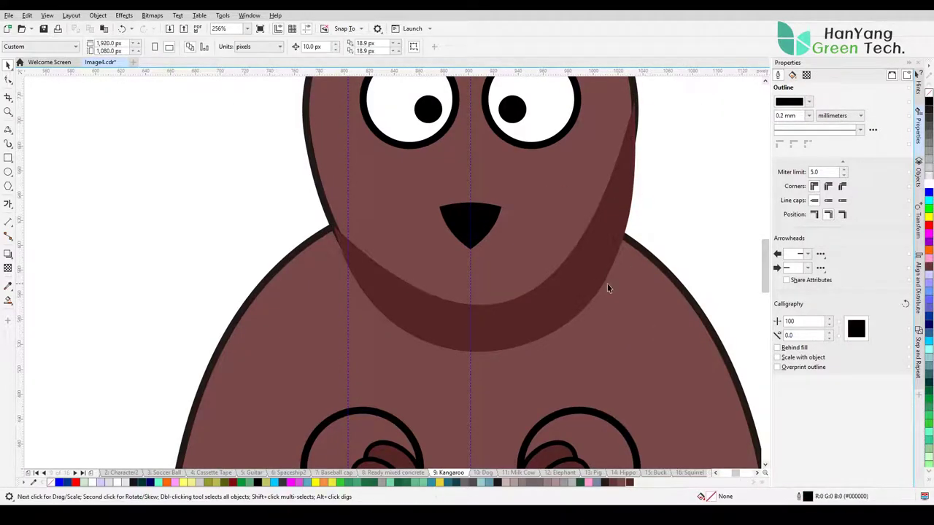
right_click(602, 283)
key(Escape)
key(ctrl+z)
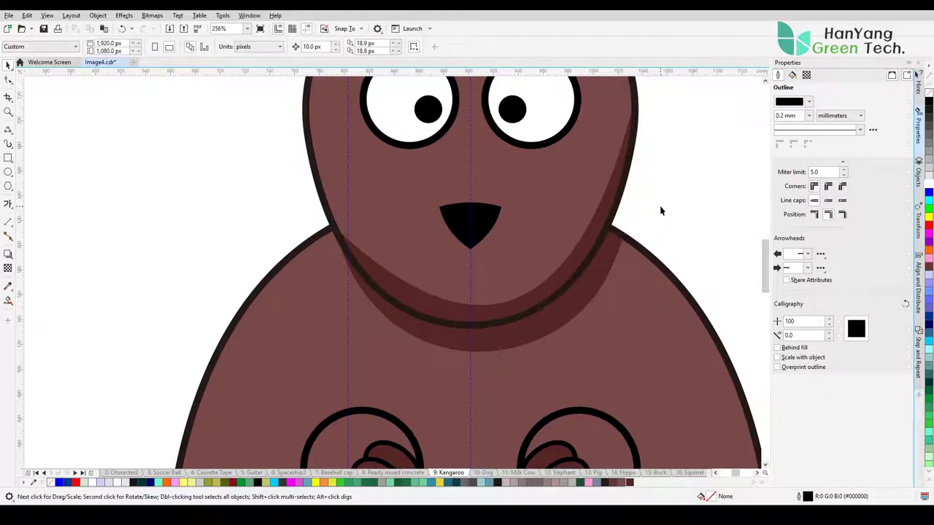
key(F4)
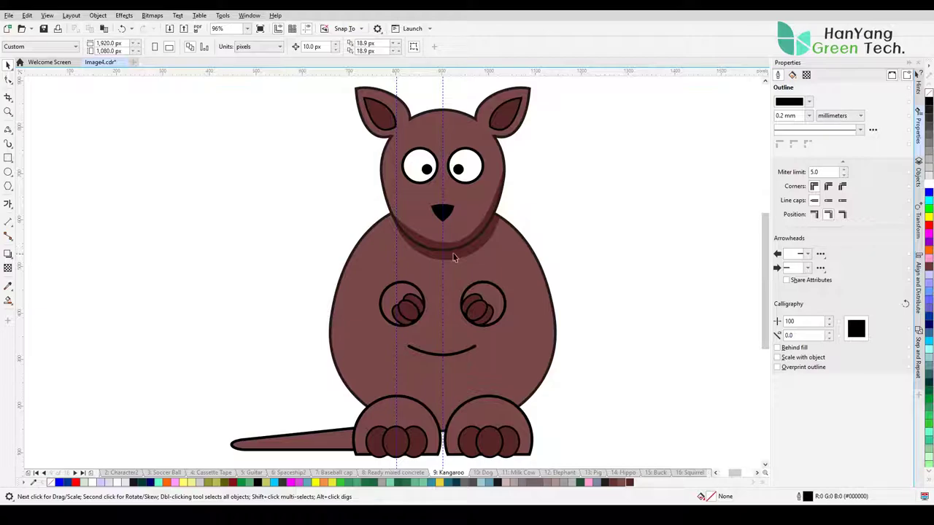
scroll(478, 245, up, 3)
Edit the body's clipped contents to thin and reshape the crescent shadow
ctrl+click(326, 333)
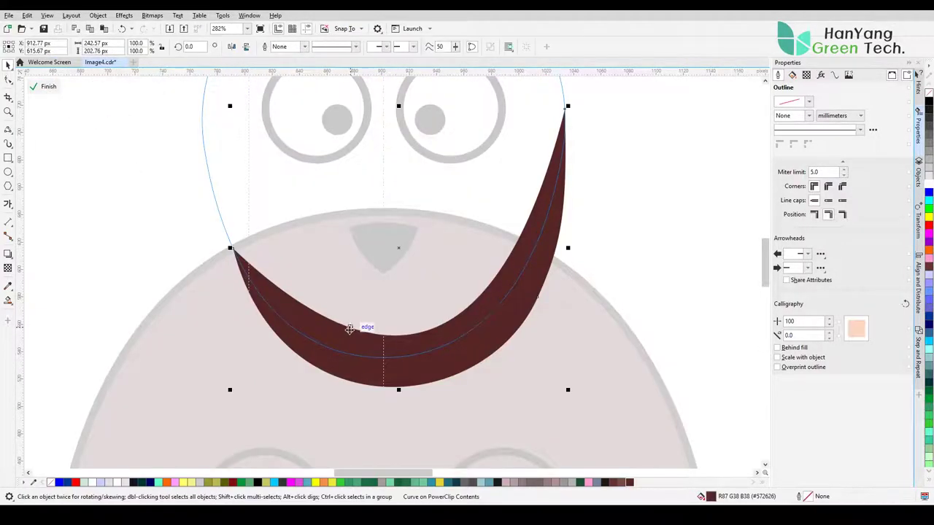
key(F10)
drag(326, 321, 325, 333)
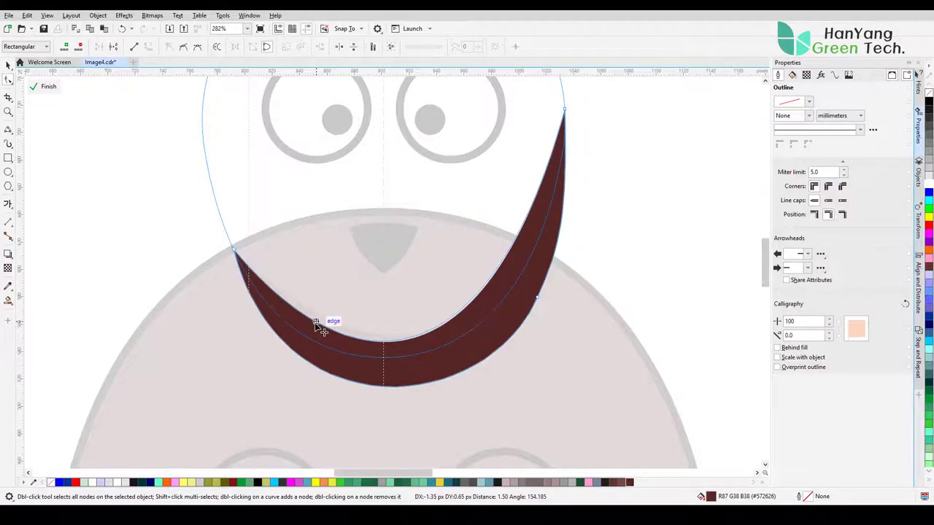
drag(317, 323, 492, 302)
click(44, 86)
key(F4)
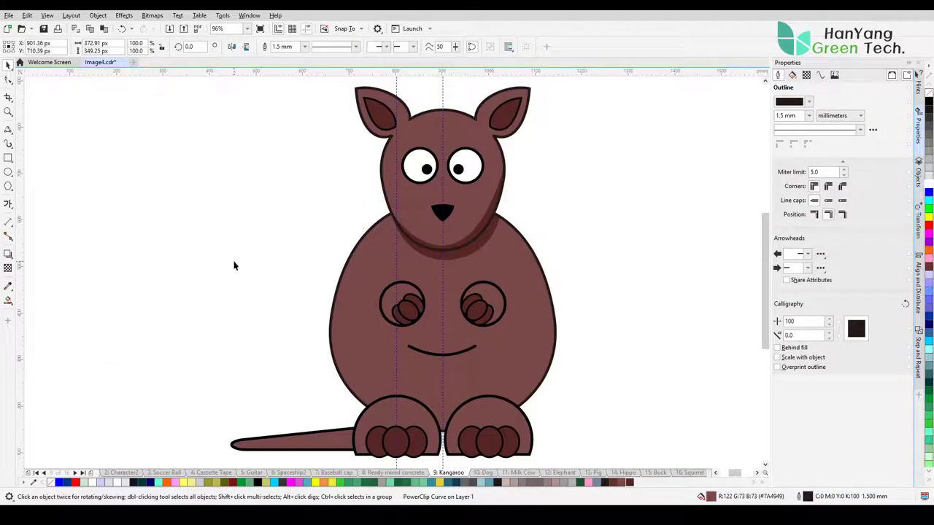
click(233, 265)
Draw a straight line joining the belly smile's two ends
drag(479, 373, 520, 388)
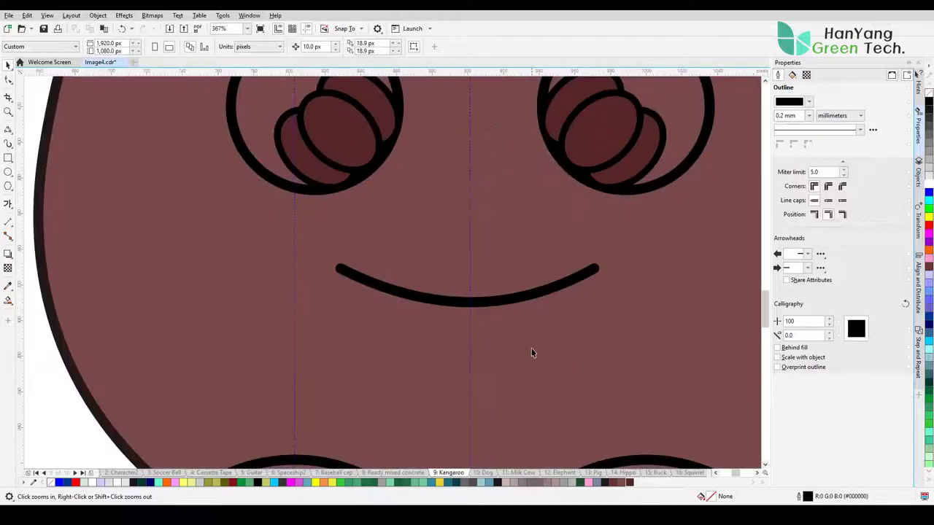
click(9, 131)
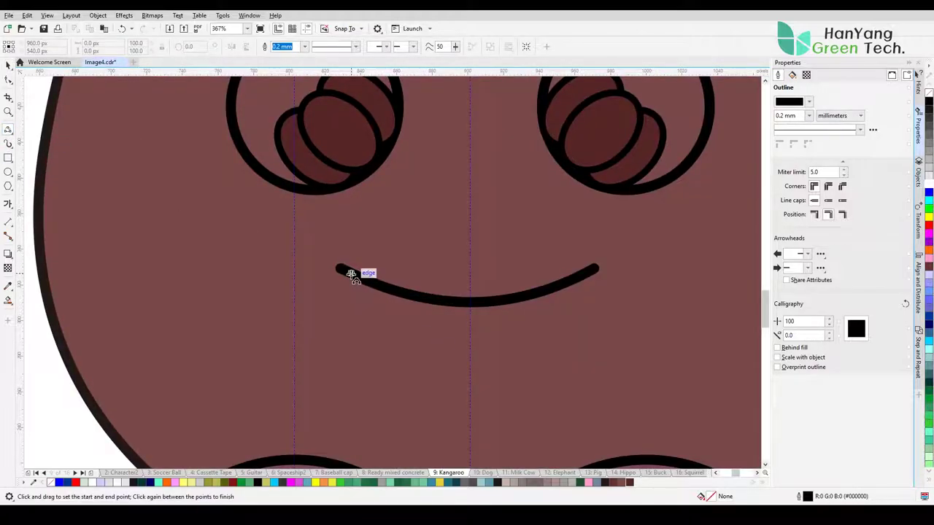
drag(350, 273, 590, 271)
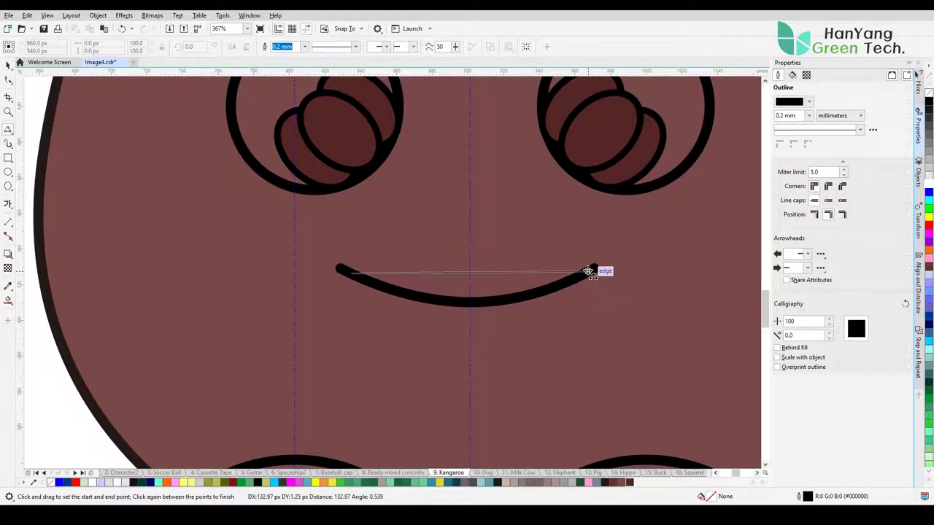
click(469, 276)
drag(348, 272, 471, 348)
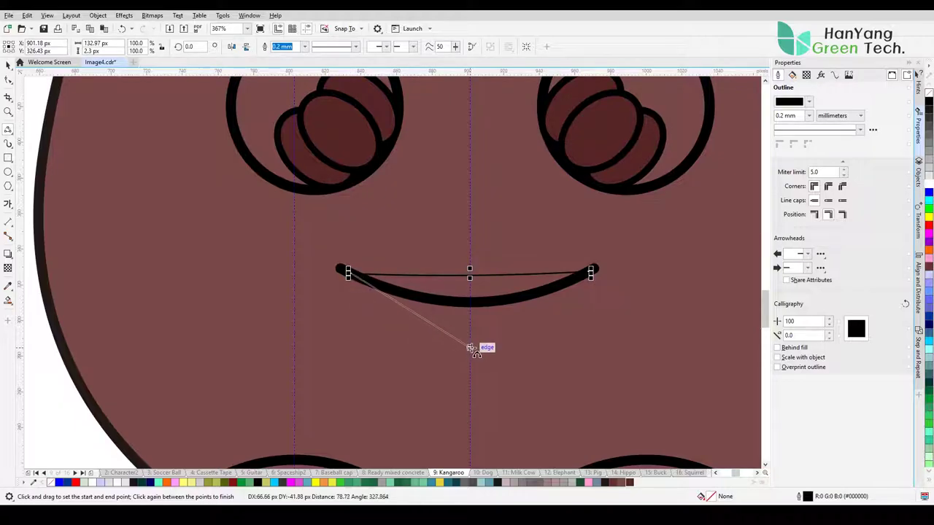
key(Escape)
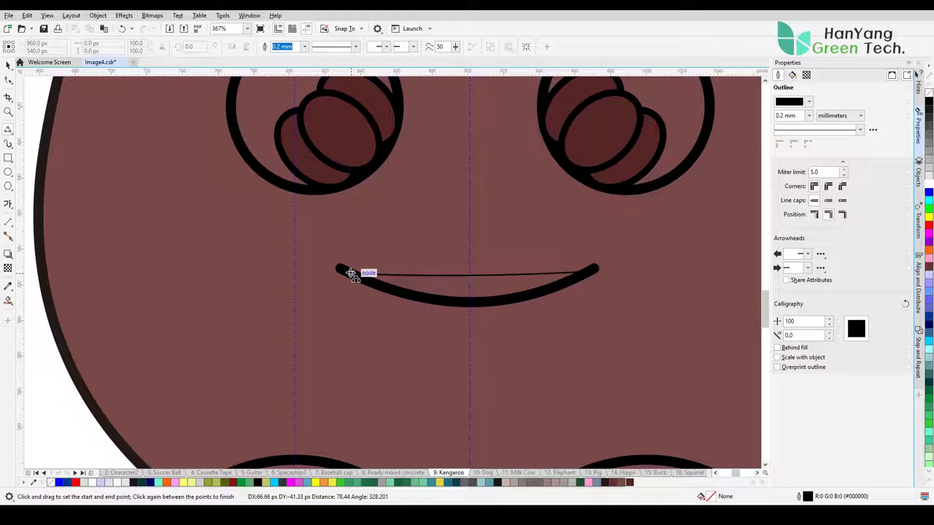
drag(350, 273, 594, 269)
click(470, 304)
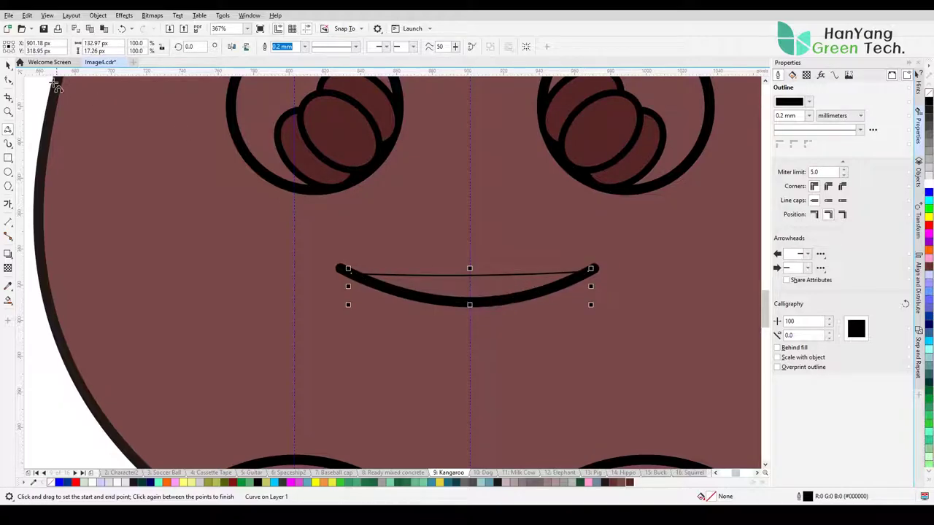
click(8, 64)
key(Escape)
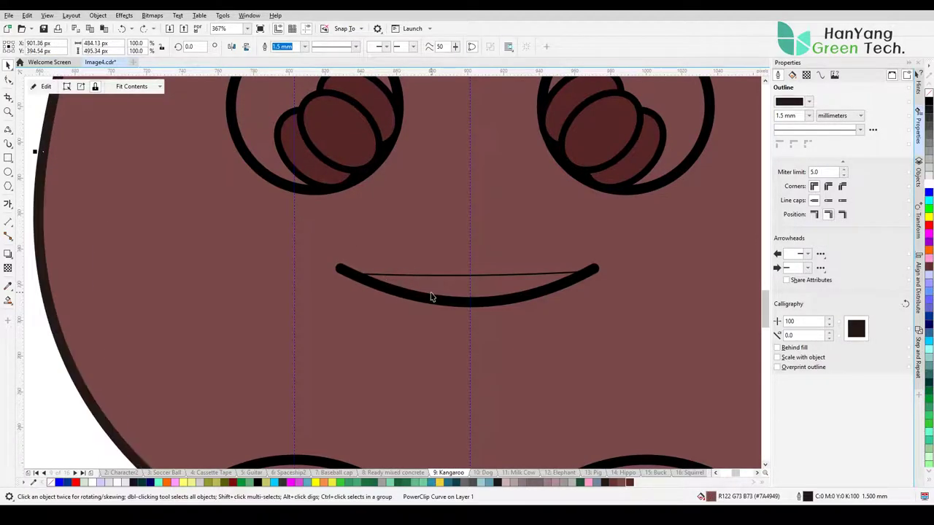
Combine the smile and closing line, join their end nodes, and fill the shape dark brown
scroll(433, 296, down, 3)
drag(187, 327, 516, 266)
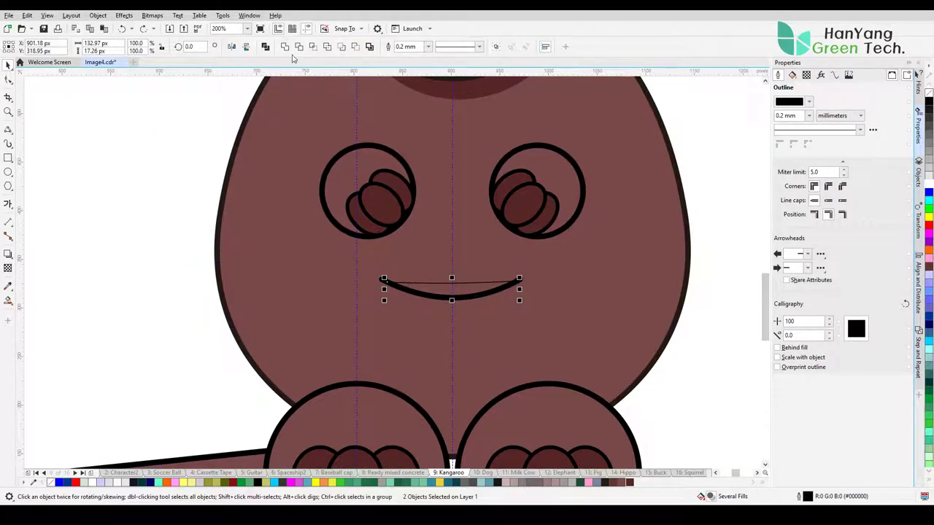
click(8, 80)
key(Home)
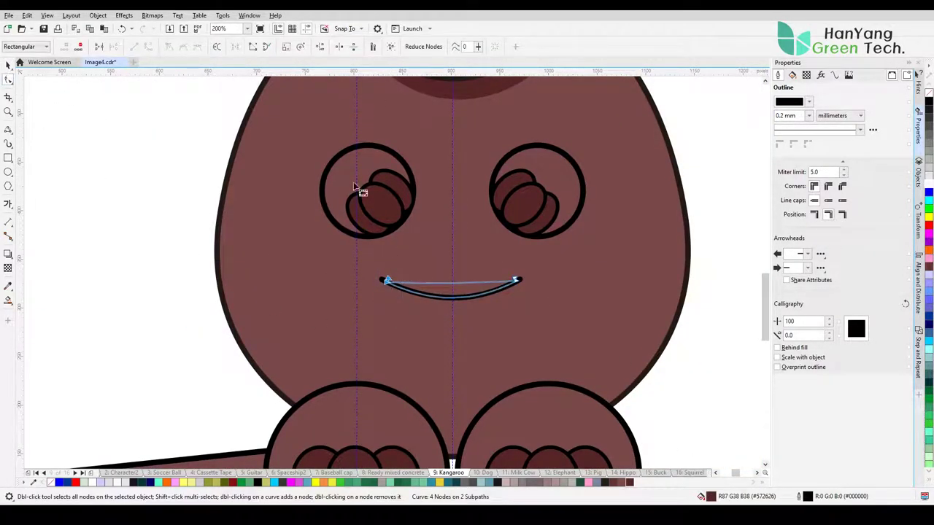
click(98, 46)
click(9, 64)
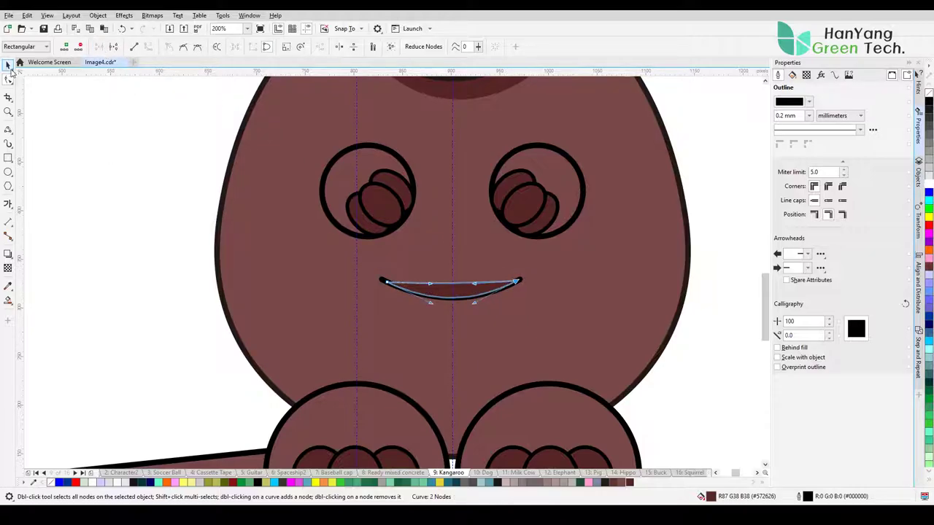
key(Escape)
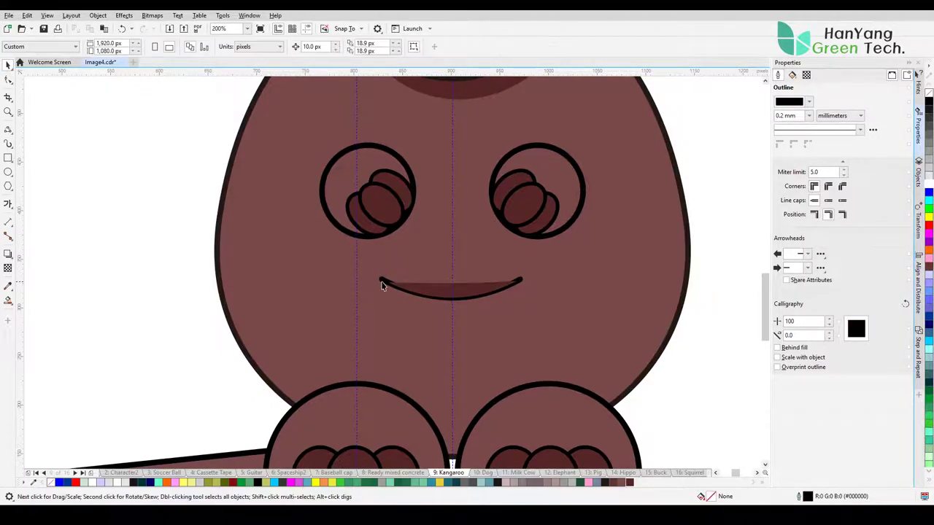
click(391, 310)
click(155, 265)
scroll(155, 265, down, 3)
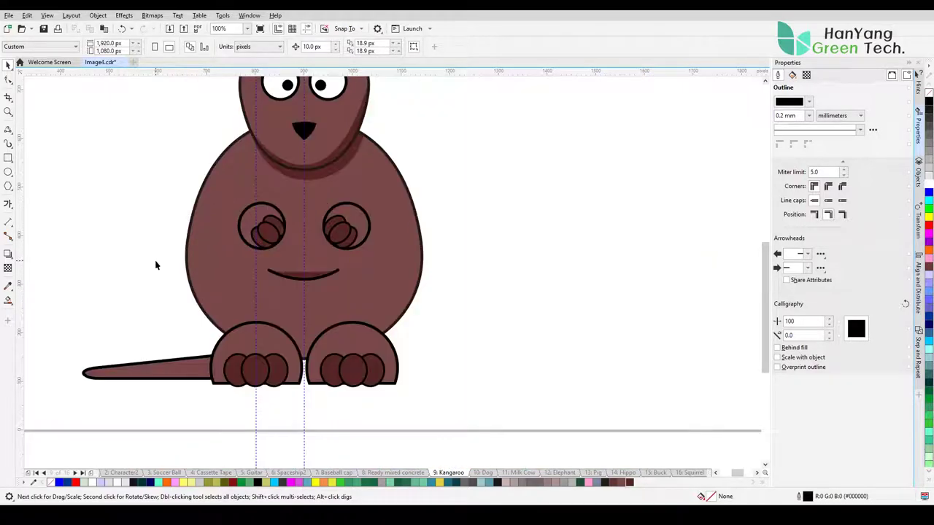
Draw a 3-point curve along the lower belly and reshape its right side to follow the body edge
key(z)
drag(83, 192, 437, 362)
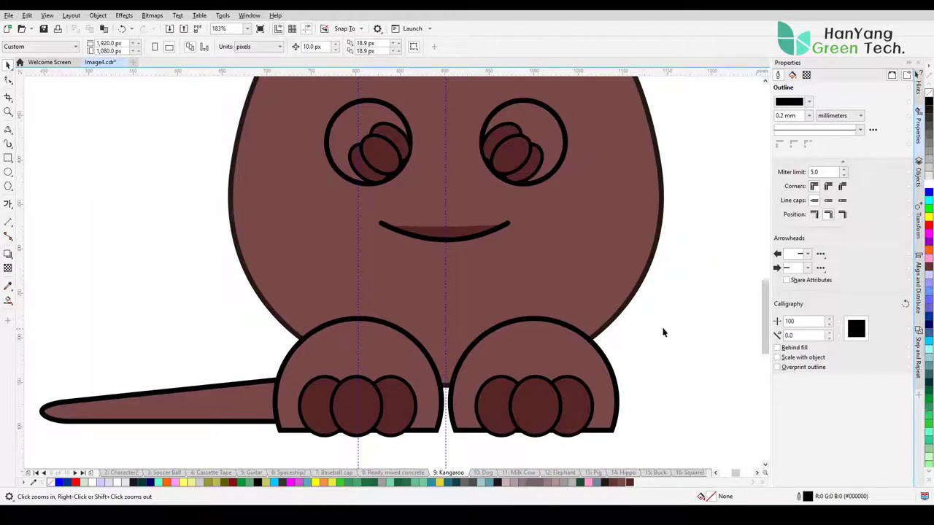
click(8, 130)
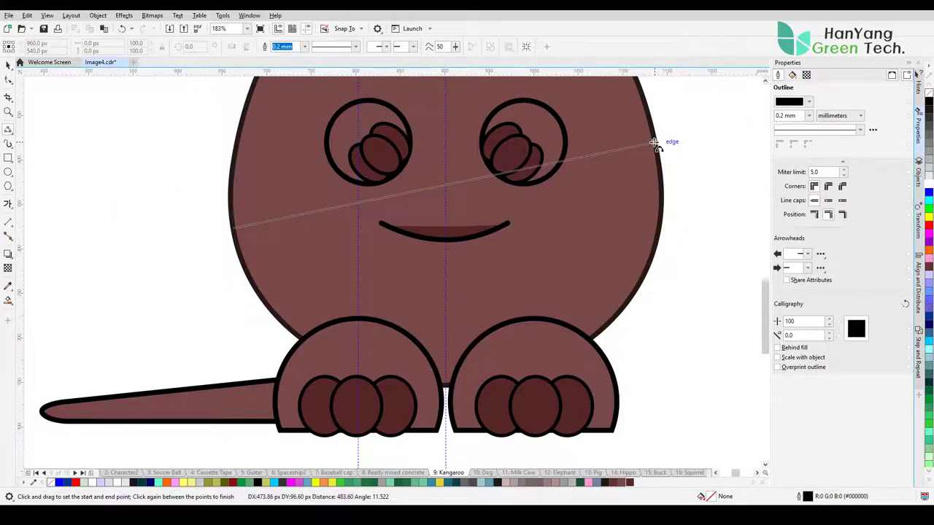
drag(233, 228, 656, 144)
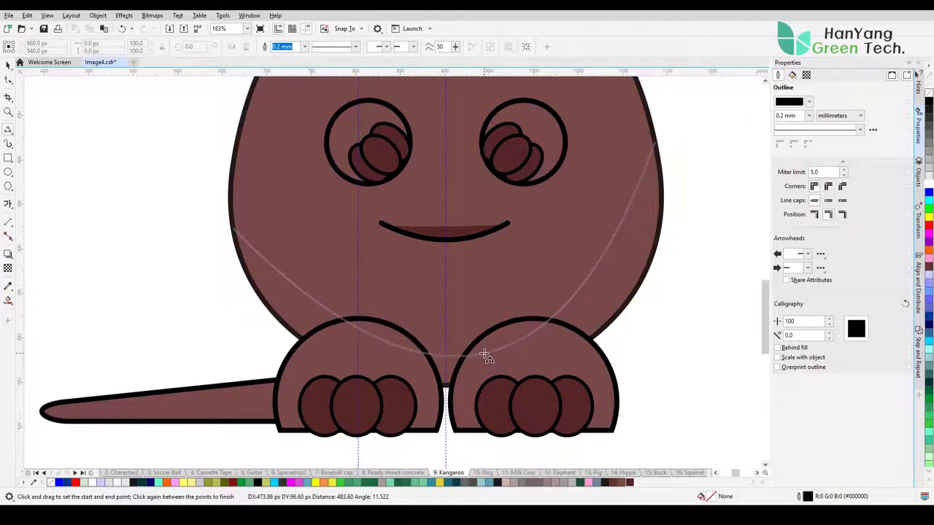
click(454, 365)
key(F10)
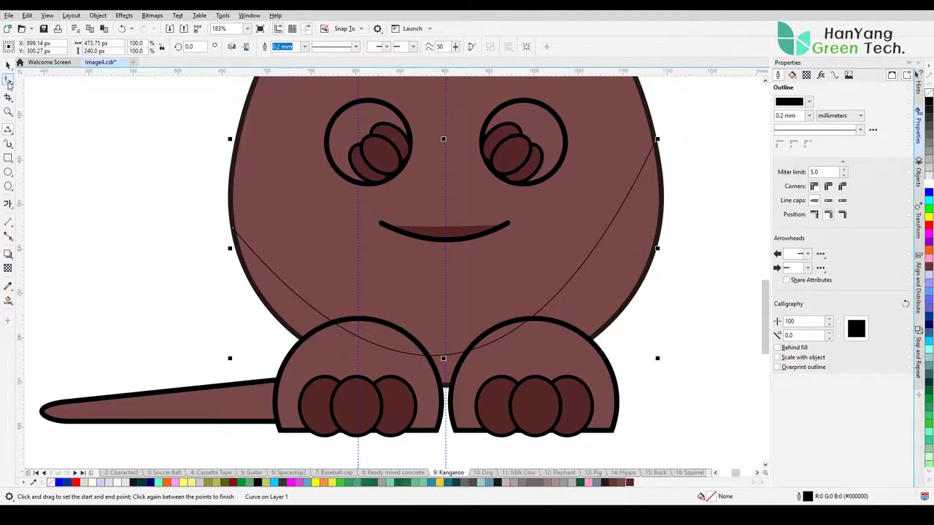
mouse_move(577, 269)
mouse_down()
mouse_move(592, 284)
mouse_move(605, 271)
mouse_up()
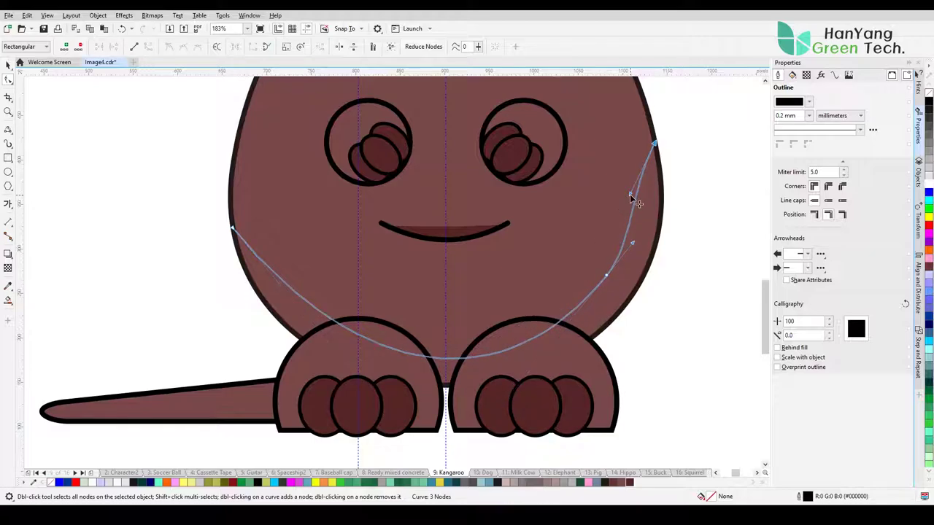
drag(629, 194, 635, 245)
click(8, 65)
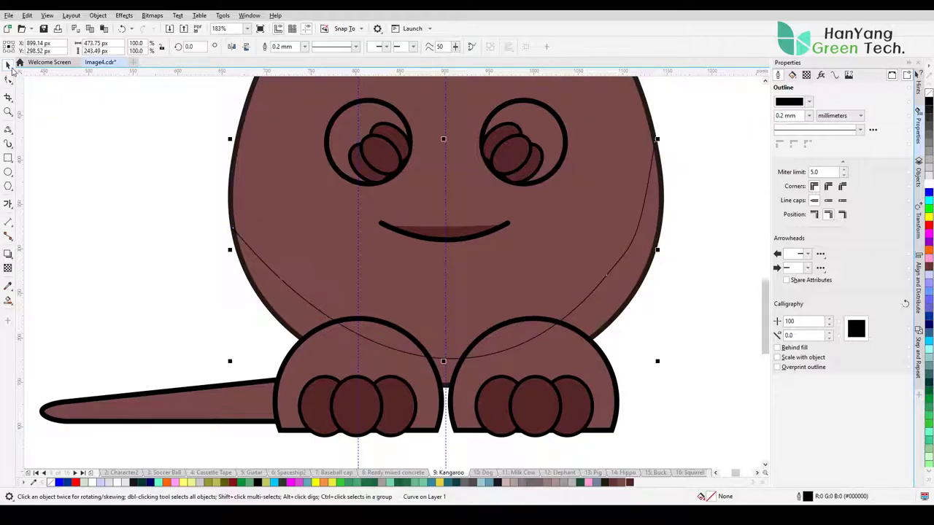
click(83, 208)
Refine the belly curve's upper-right bend with node edits
click(489, 232)
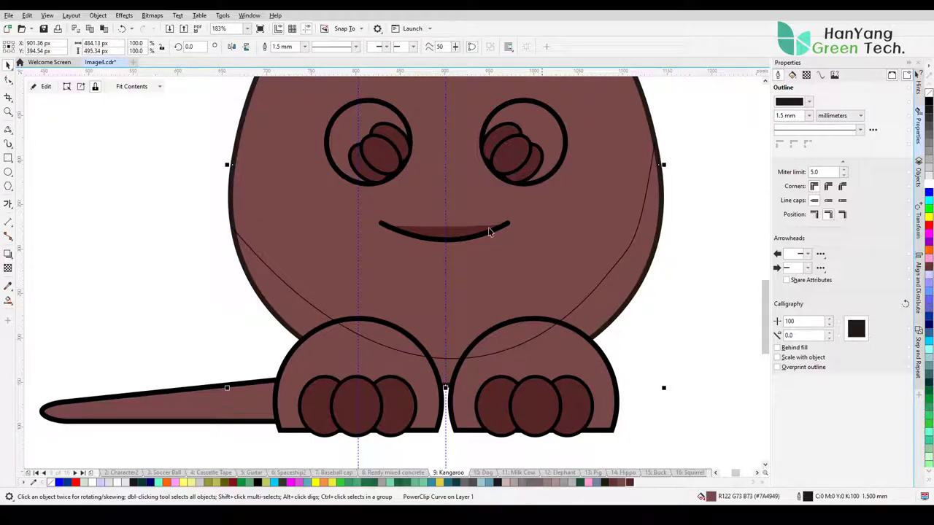
double_click(283, 283)
drag(632, 246, 642, 228)
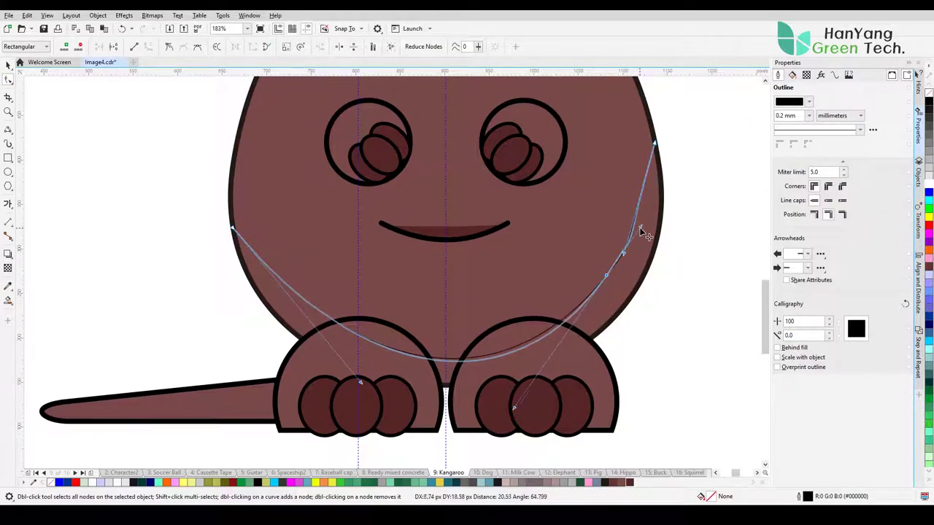
click(8, 64)
click(651, 303)
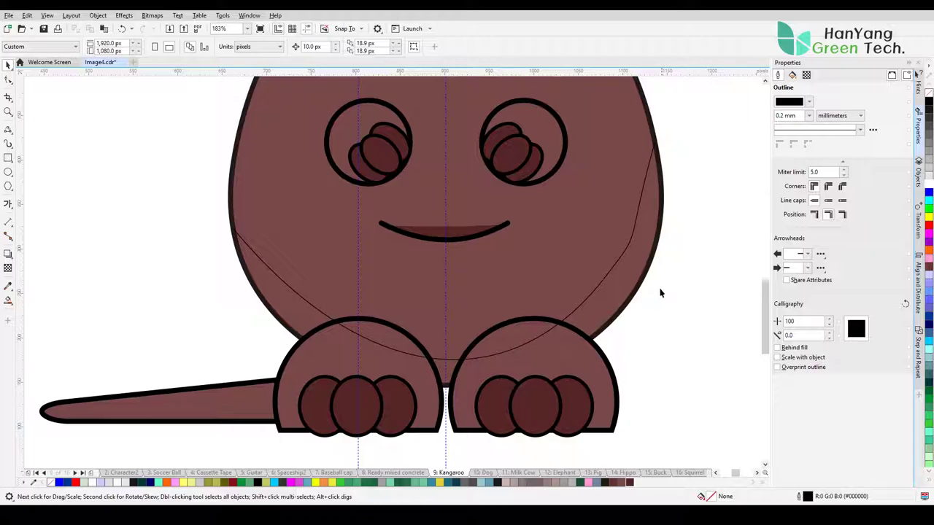
double_click(623, 253)
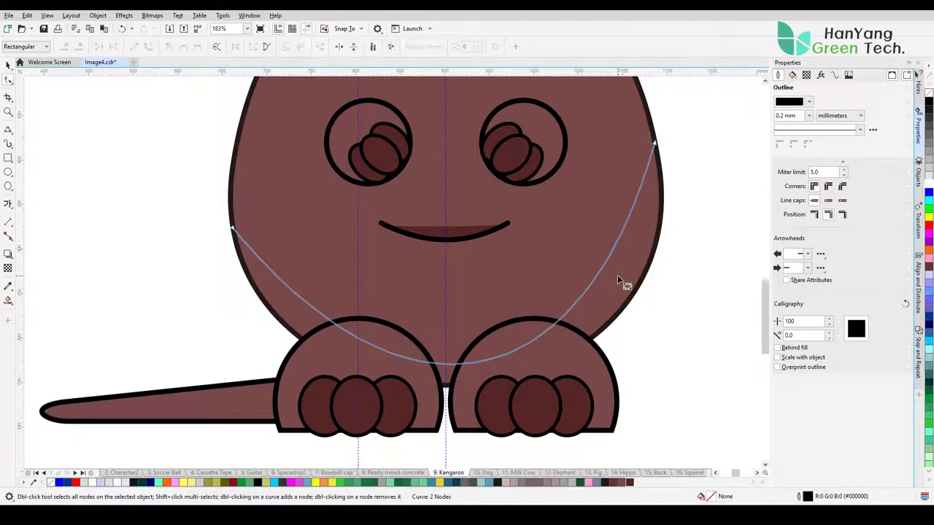
click(8, 64)
click(134, 201)
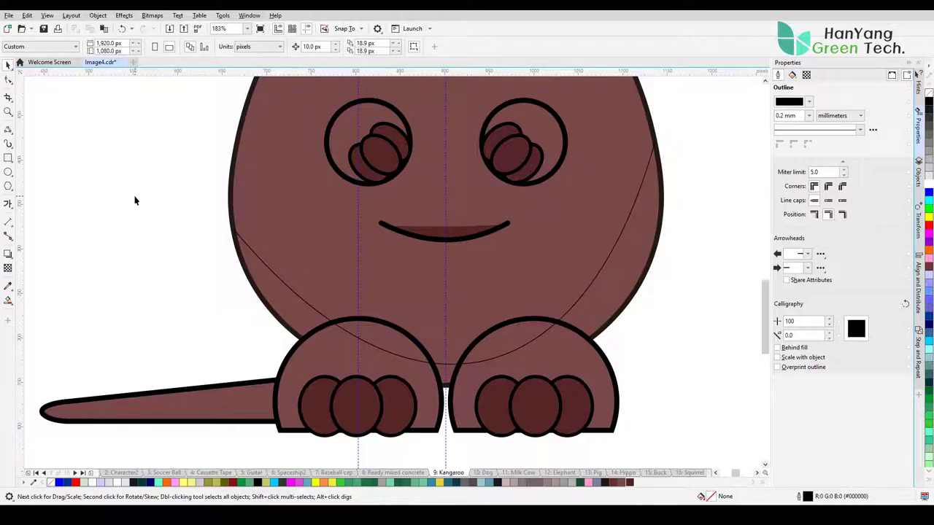
click(8, 78)
click(232, 232)
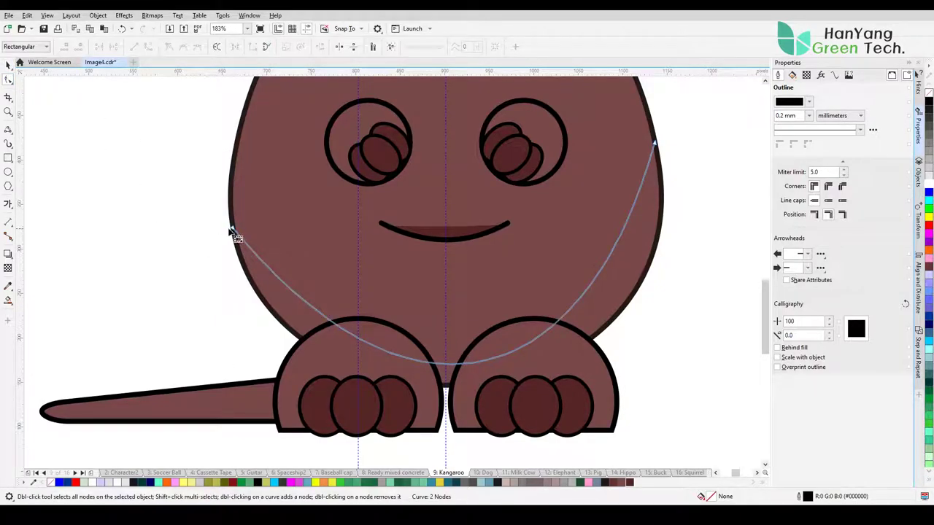
Trace a closed Pen shape around the belly curve, extending beyond the body's lower sides
click(9, 132)
click(41, 160)
drag(232, 229, 109, 78)
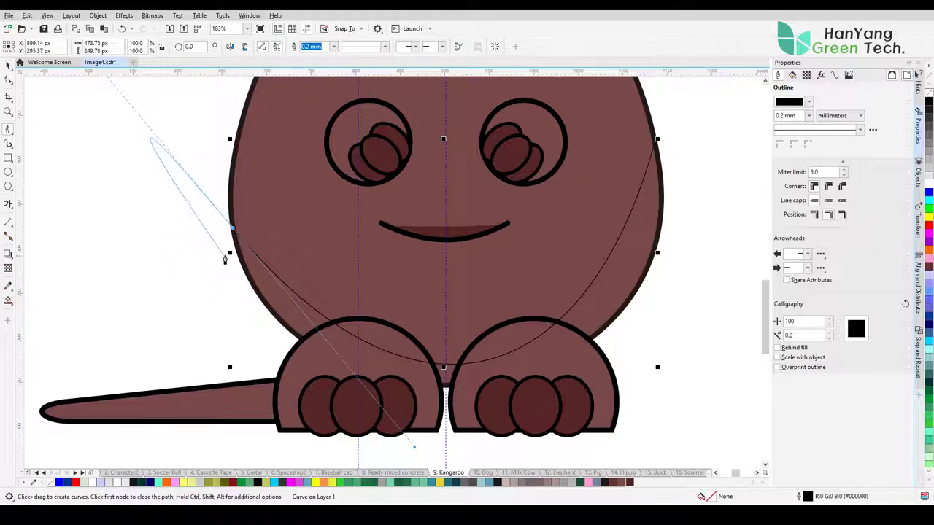
click(188, 332)
click(420, 452)
click(672, 443)
click(720, 189)
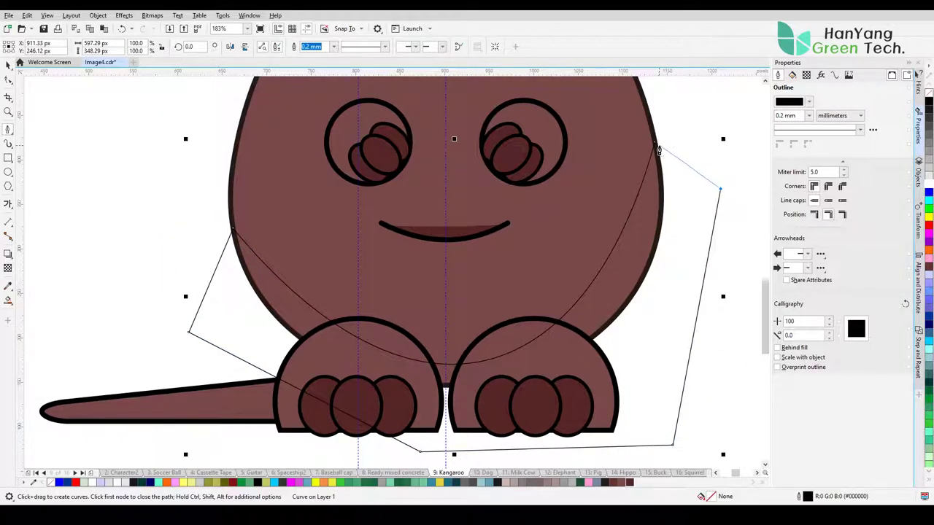
click(656, 145)
Fill the shading dark brown with no outline and PowerClip it inside the body
click(9, 64)
click(631, 485)
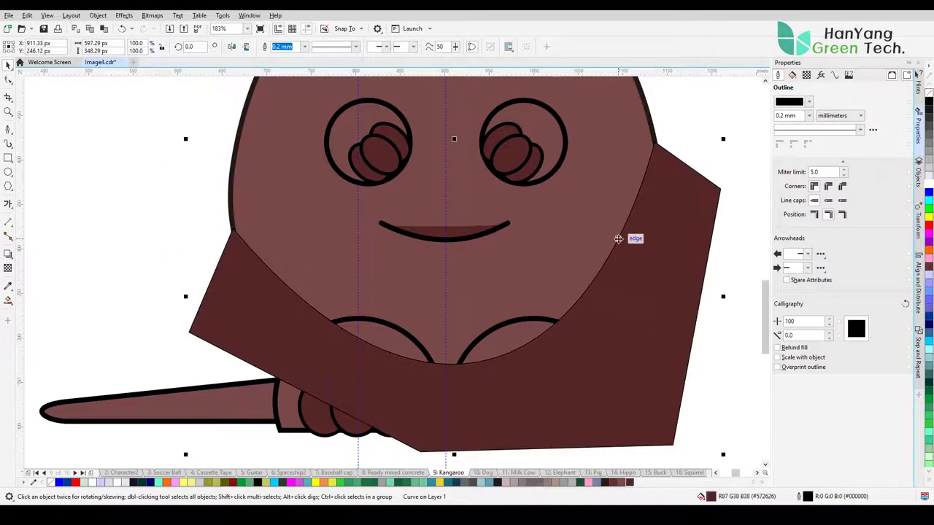
click(304, 46)
click(284, 54)
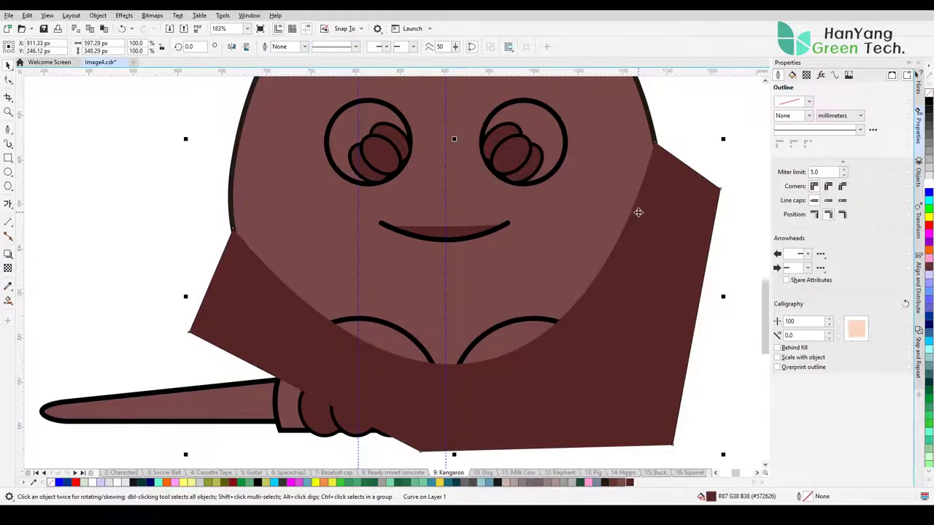
right_click(651, 214)
click(689, 319)
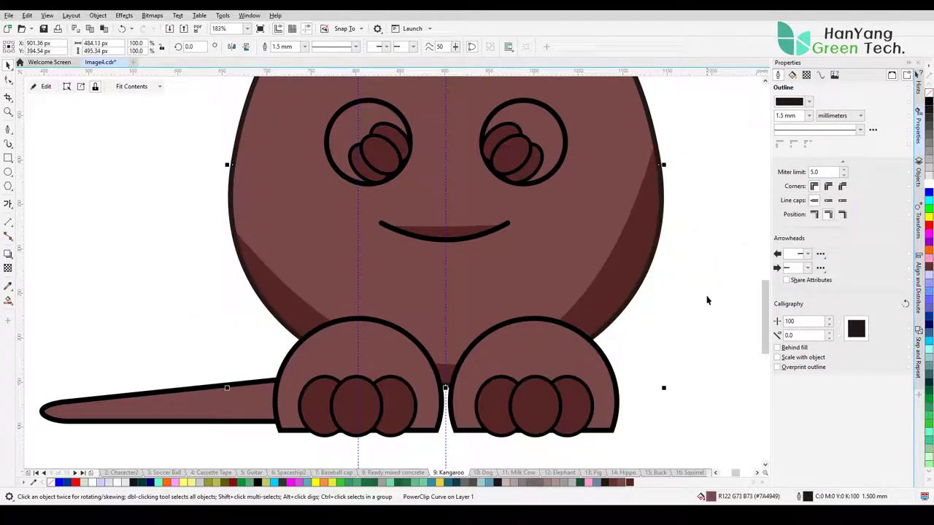
click(699, 332)
key(F10)
Draw a dark brown #572626 shading shape along the tail's lower edge
click(95, 427)
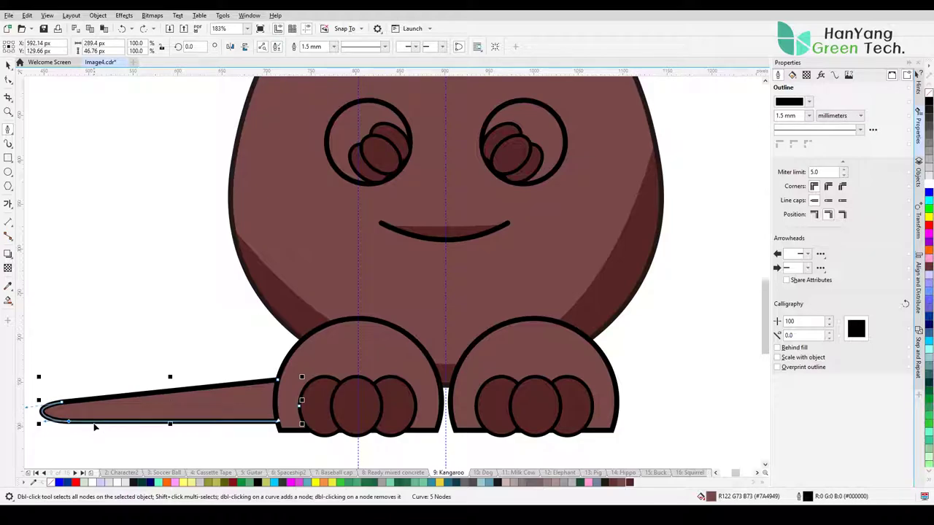
key(F5)
click(274, 401)
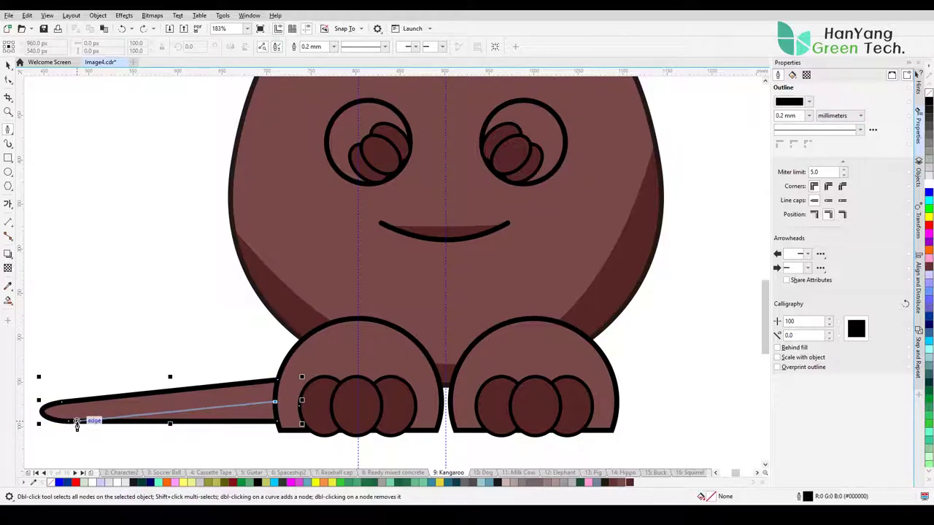
click(76, 423)
click(84, 437)
click(286, 443)
click(274, 401)
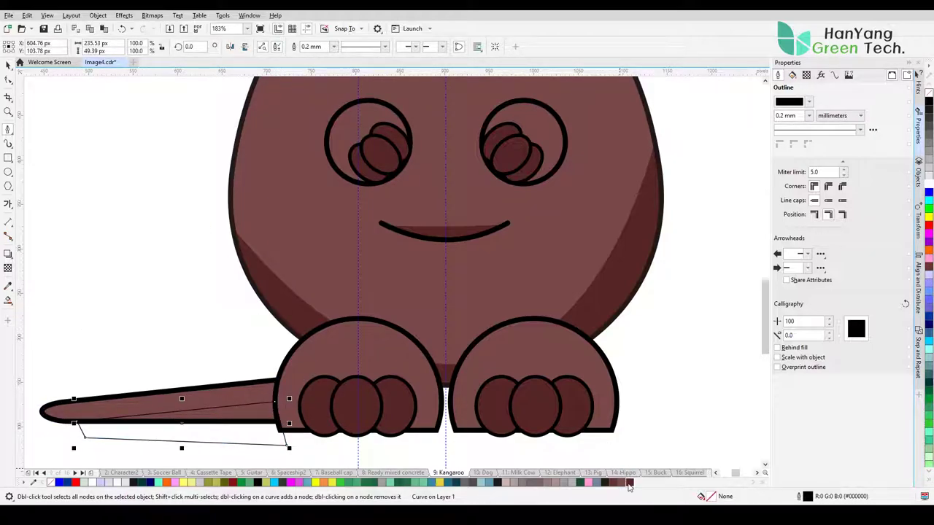
click(629, 482)
PowerClip the dark shading inside the tail and remove the shading's outline
key(space)
right_click(226, 427)
click(263, 254)
click(170, 399)
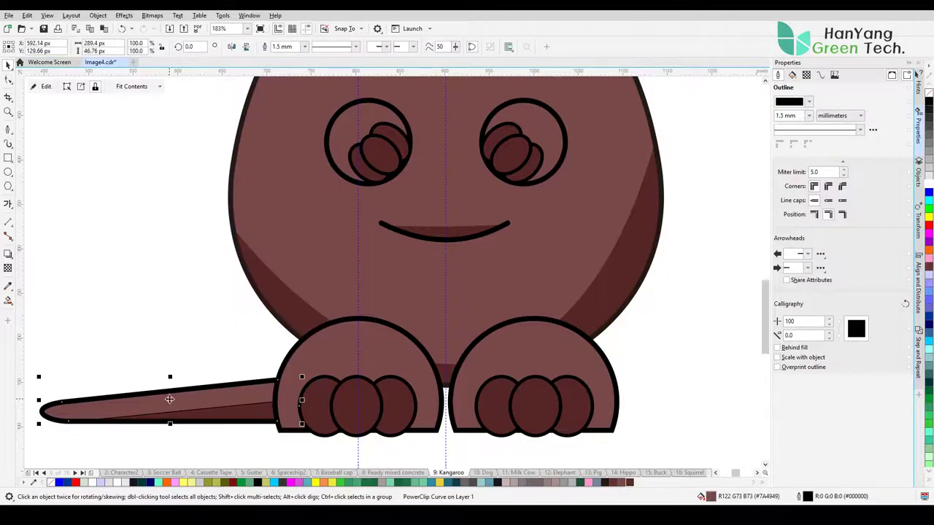
click(46, 86)
click(303, 46)
click(281, 58)
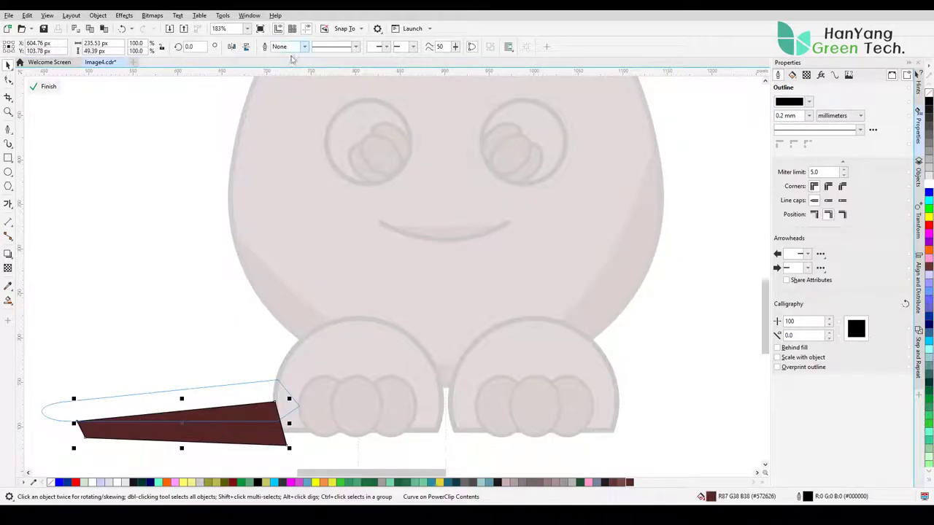
click(36, 86)
click(144, 255)
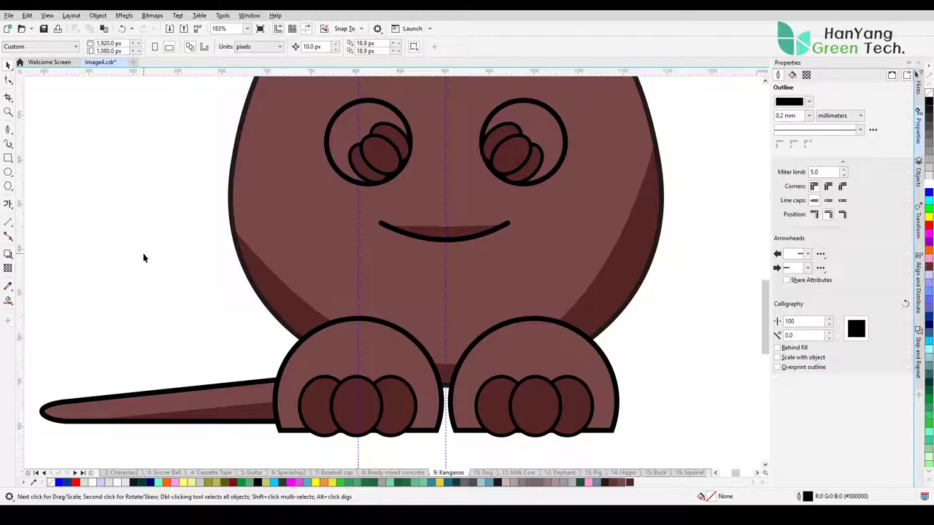
key(F4)
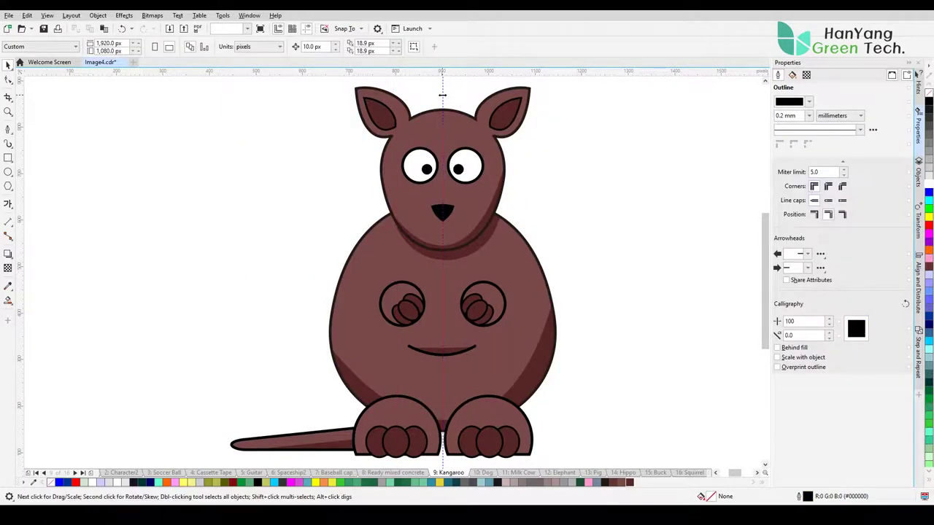
Duplicate the whole kangaroo to the right and give the copy hairline outlines
scroll(639, 249, down, 3)
key(z)
right_click(647, 329)
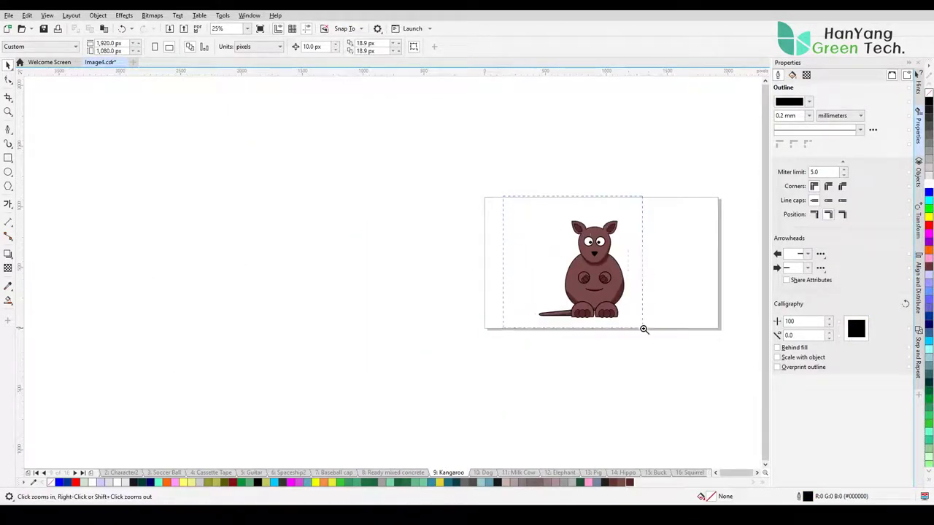
key(shift+F4)
key(space)
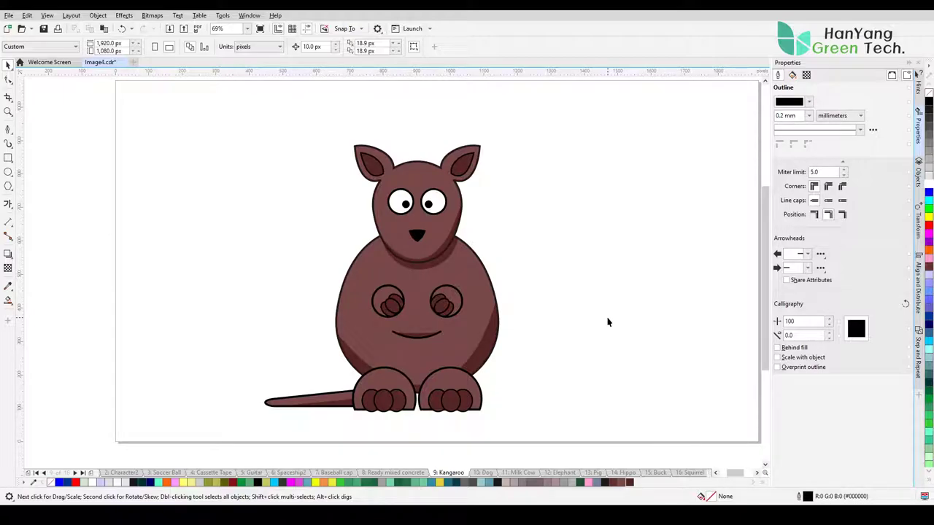
key(ctrl+a)
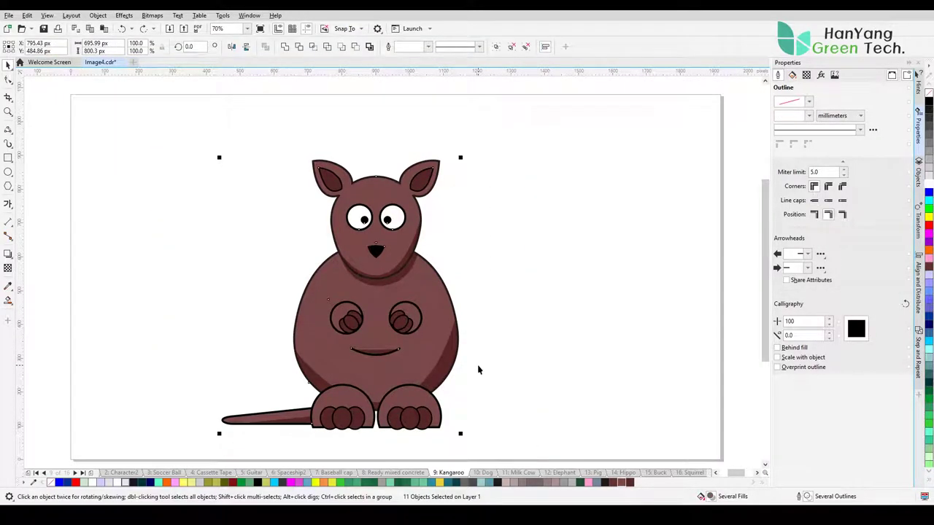
drag(340, 300, 585, 308)
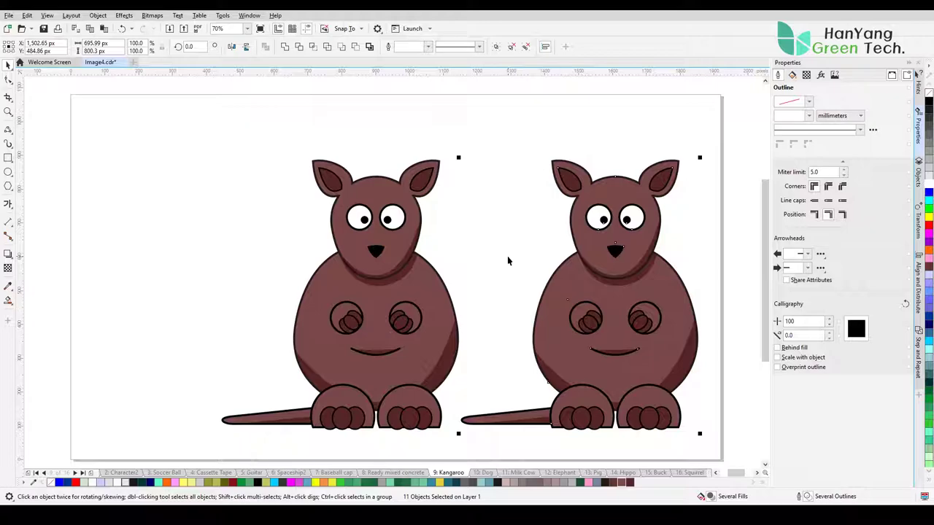
click(429, 47)
click(409, 63)
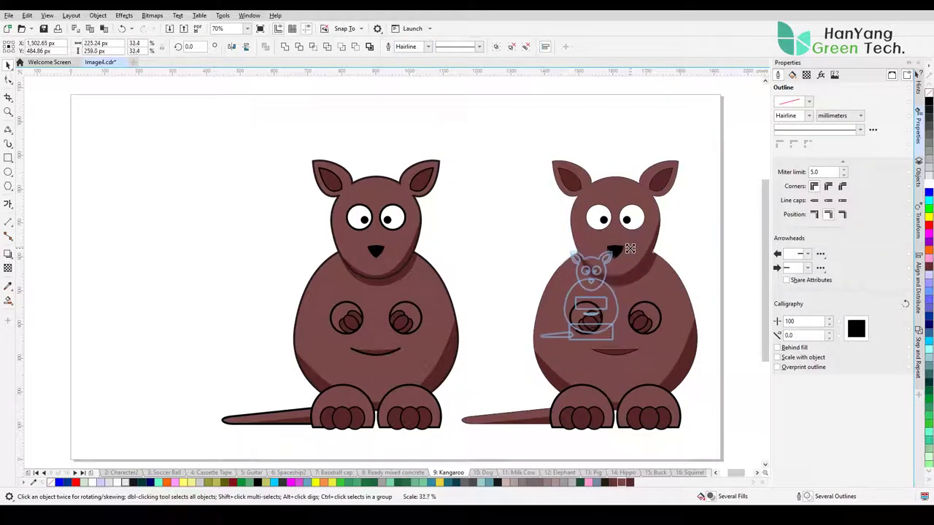
Shrink the copy, delete its feet and tail, and resize it to baby size
drag(700, 156, 616, 256)
click(639, 341)
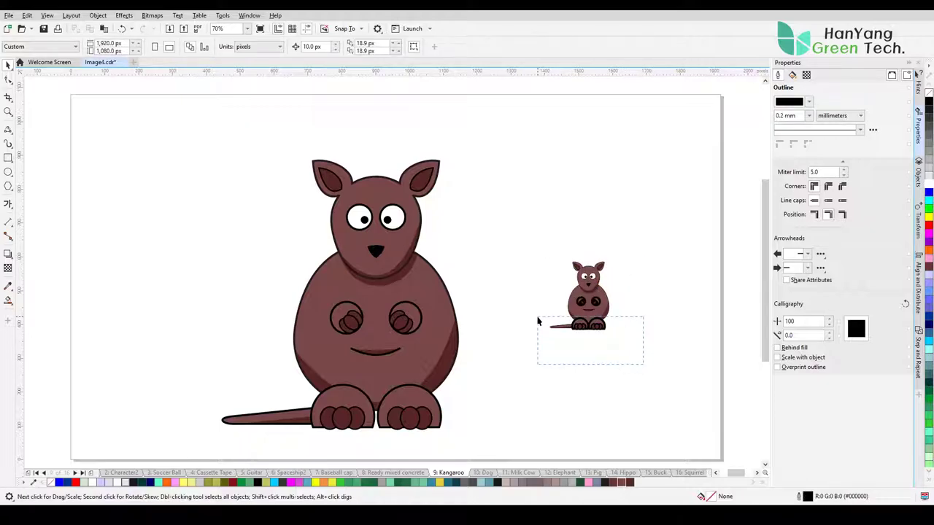
key(Delete)
mouse_move(537, 321)
mouse_down()
mouse_move(558, 302)
mouse_move(396, 337)
mouse_up()
click(589, 303)
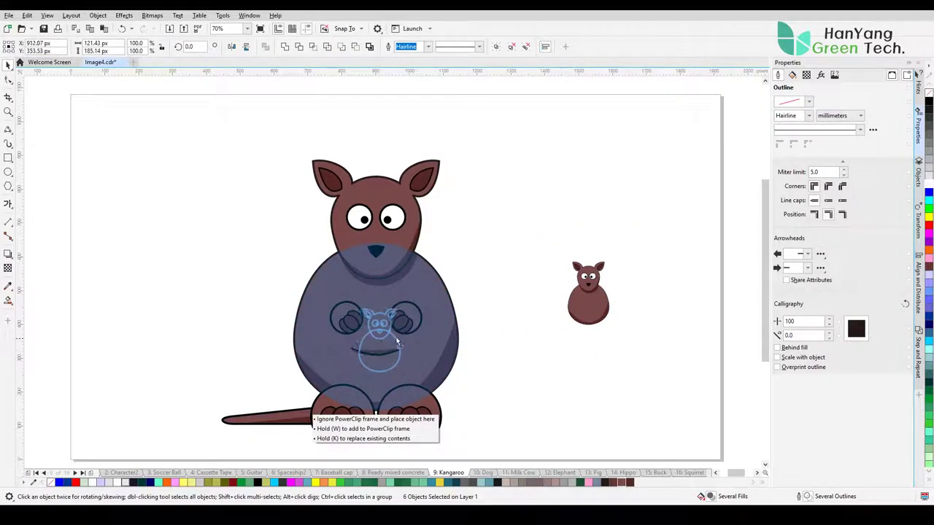
mouse_move(539, 325)
mouse_down()
mouse_move(375, 350)
mouse_move(530, 328)
mouse_move(536, 366)
mouse_up()
click(586, 255)
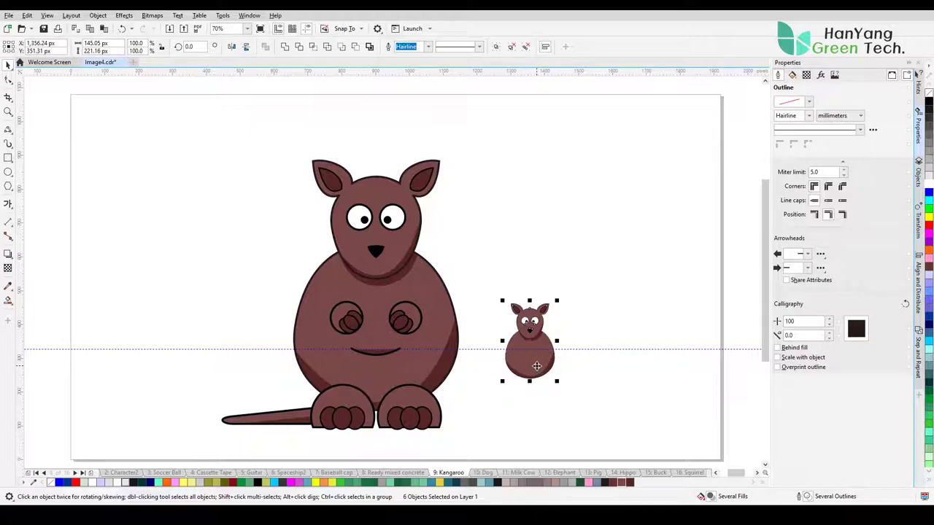
click(467, 368)
Copy the mouth curve onto the small body and Smart Fill the region above it brown
scroll(466, 368, up, 3)
click(212, 317)
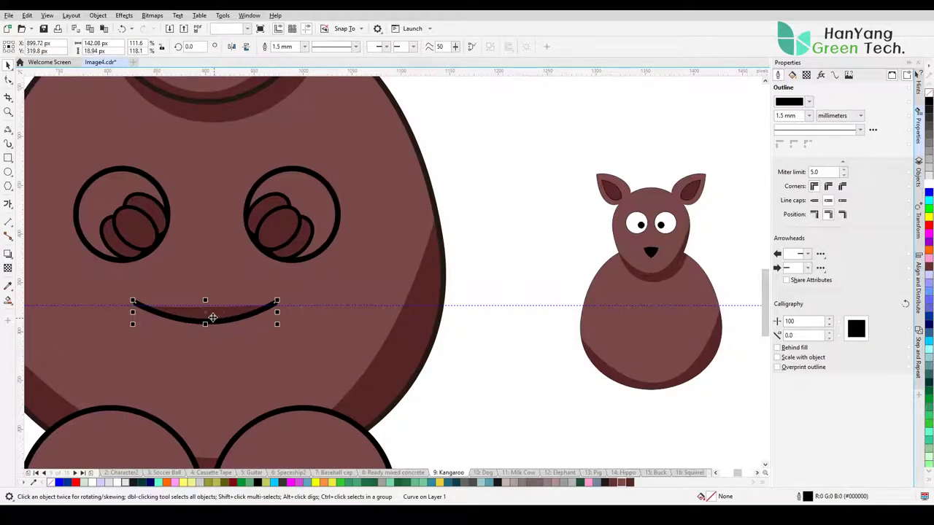
drag(212, 318, 650, 323)
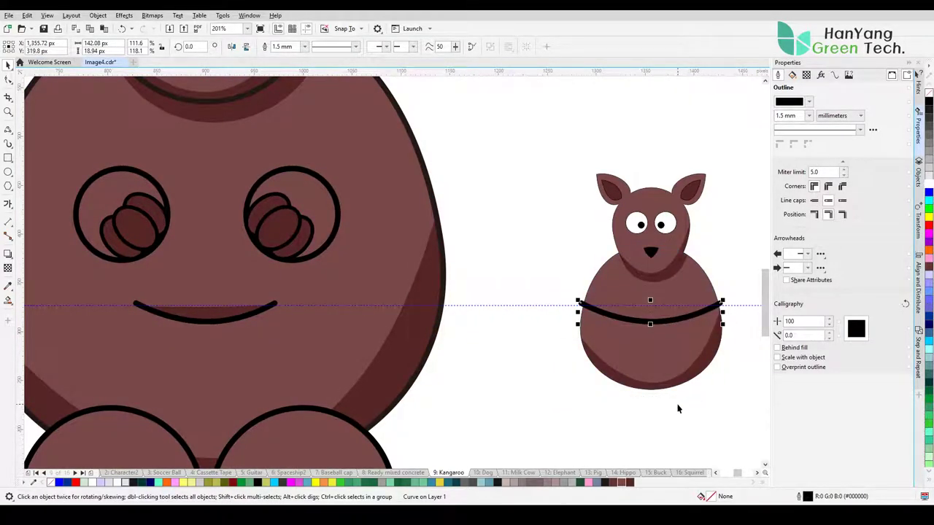
click(678, 410)
click(9, 301)
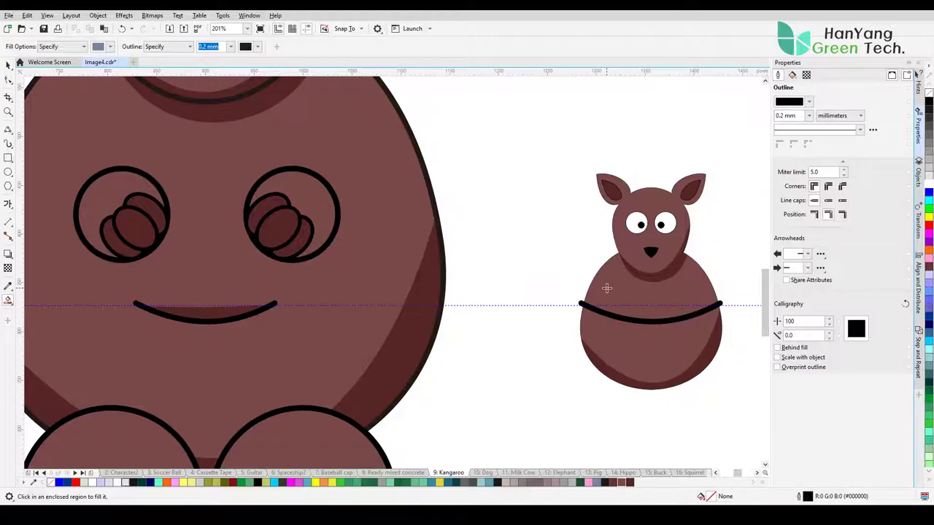
click(606, 289)
click(622, 483)
key(space)
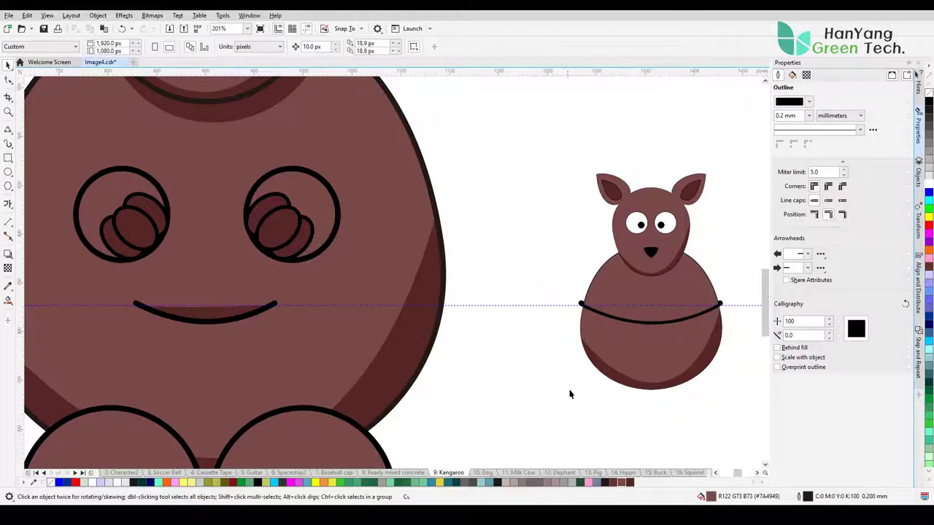
Delete the small kangaroo's old belly circle and curve, then move it into the pouch
click(581, 328)
key(Delete)
click(583, 306)
key(Delete)
drag(739, 150, 573, 332)
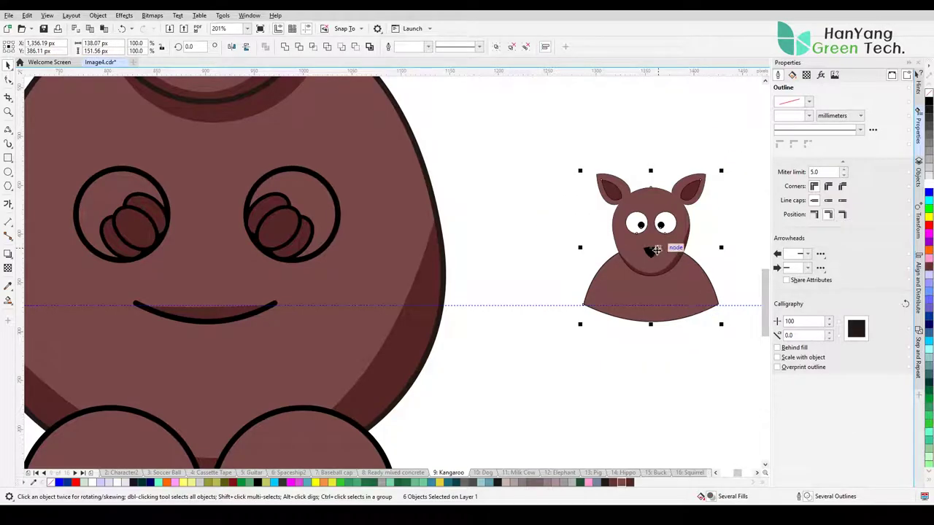
drag(660, 248, 214, 285)
drag(653, 248, 208, 248)
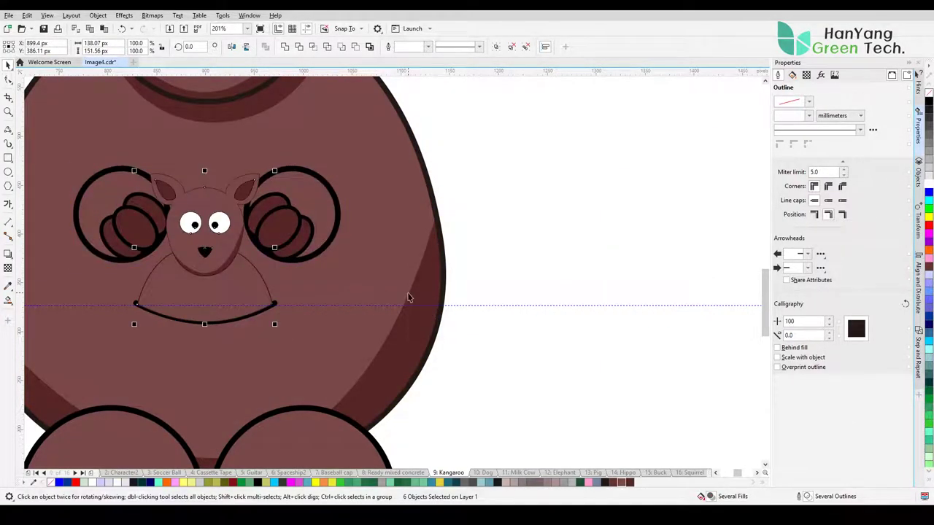
Set the baby kangaroo's outlines to 0.5 mm
click(428, 46)
click(414, 93)
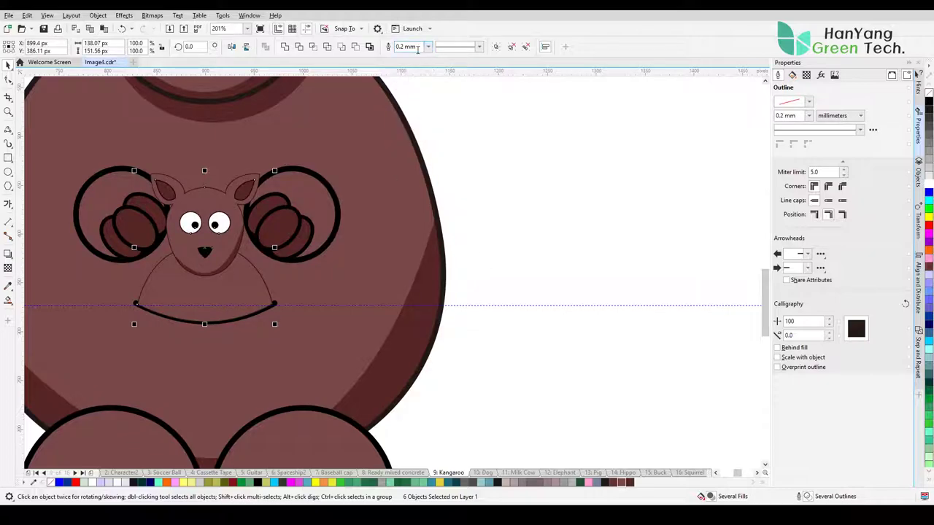
click(428, 46)
click(413, 93)
click(523, 219)
scroll(602, 418, down, 3)
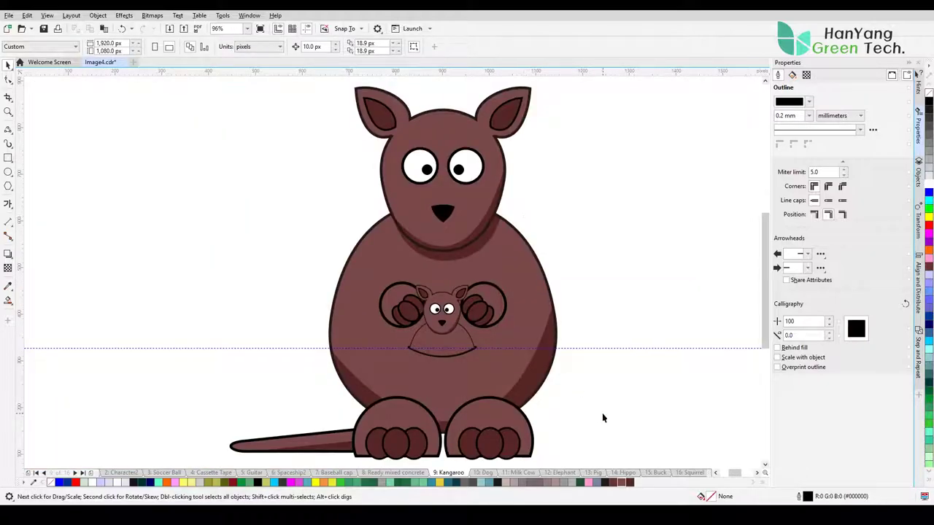
Delete the horizontal guideline and select the baby kangaroo
click(604, 348)
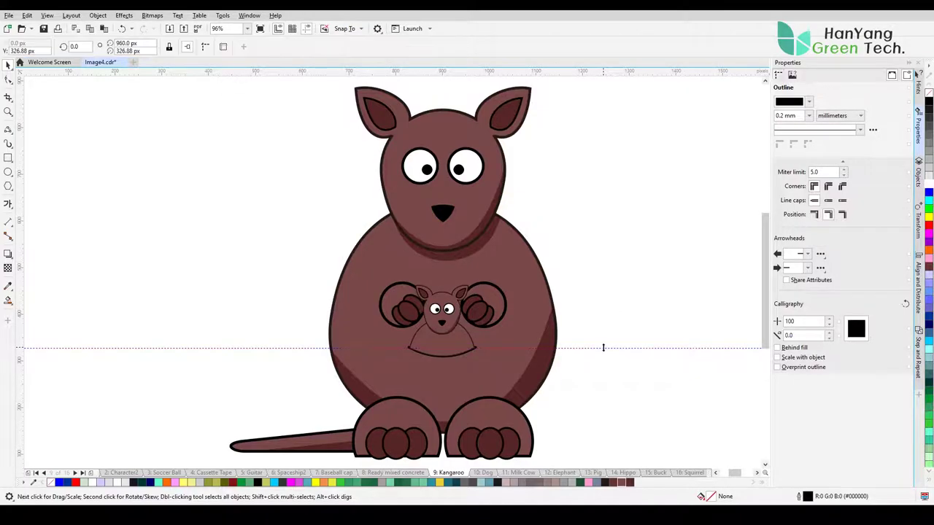
key(Delete)
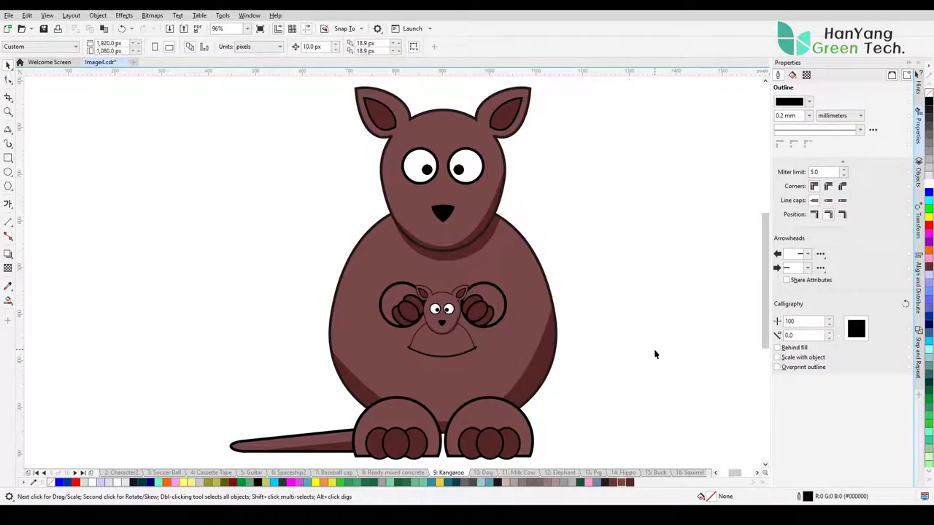
click(461, 340)
scroll(461, 340, up, 3)
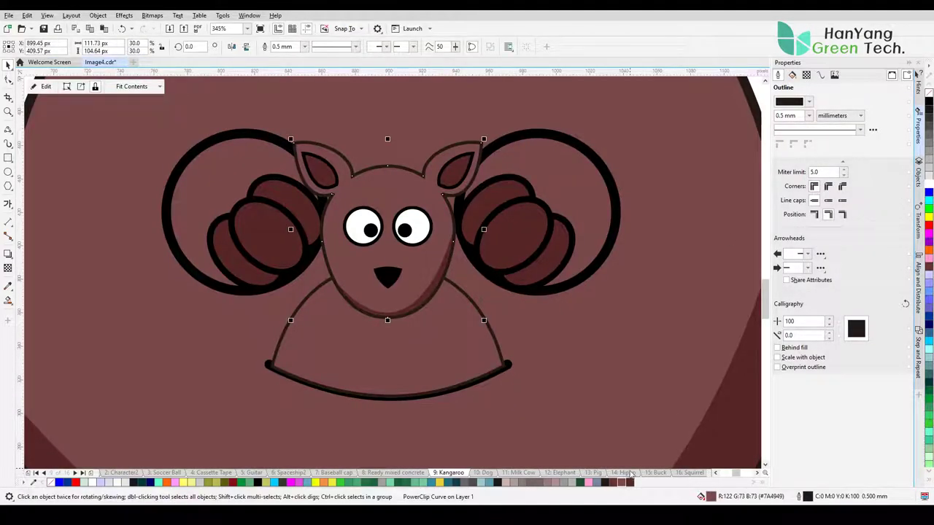
Fill the baby's head and body with lighter brown R158 G115 B115 (#9E7373)
double_click(711, 497)
drag(640, 238, 620, 250)
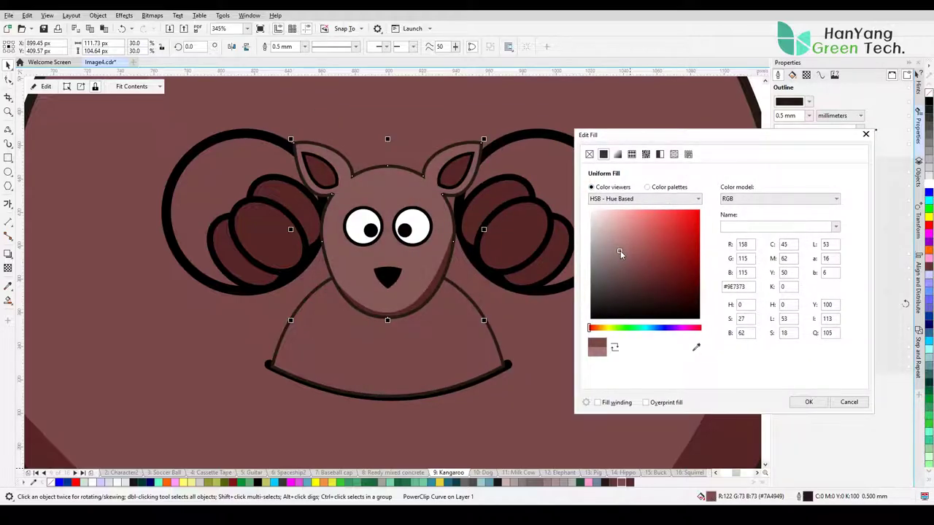
click(808, 402)
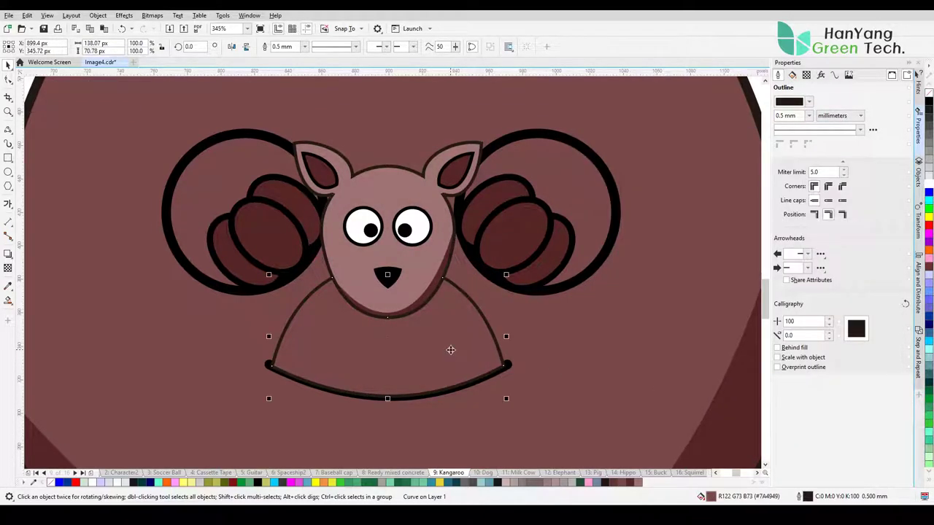
click(315, 171)
click(456, 170)
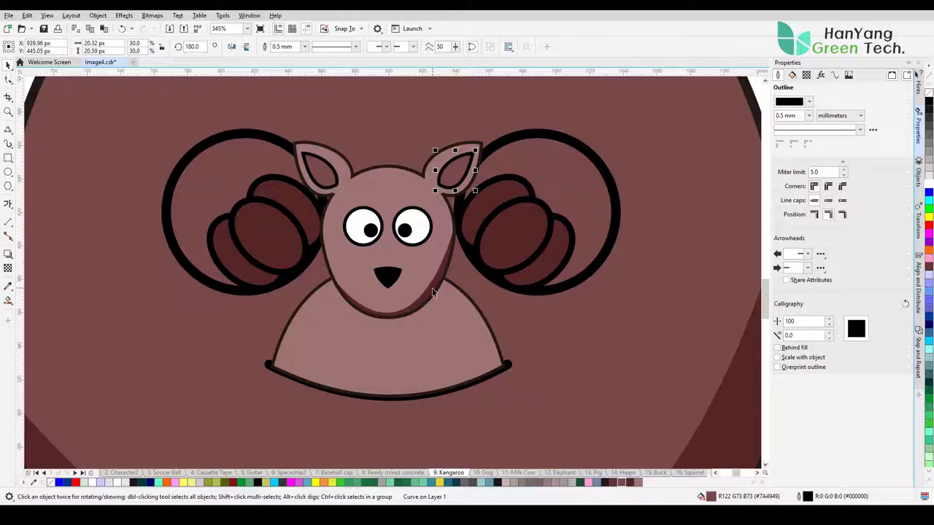
key(F4)
click(596, 319)
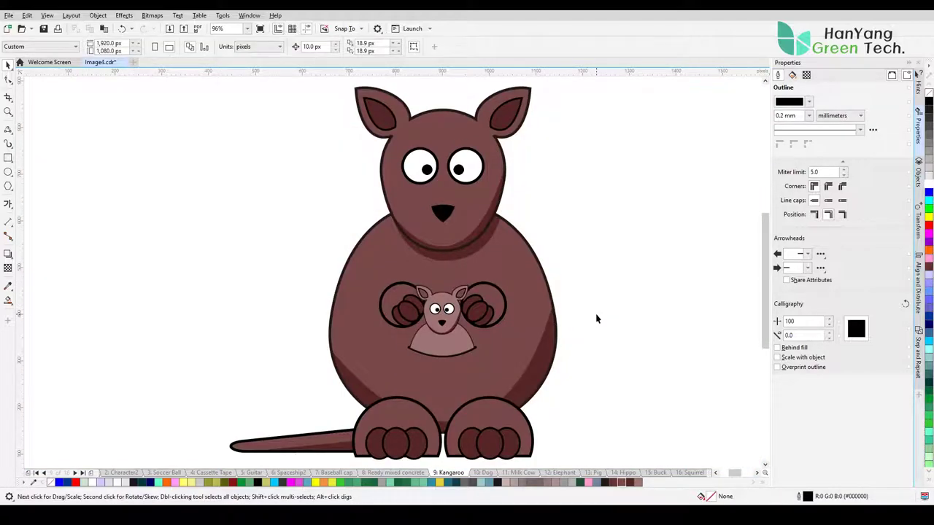